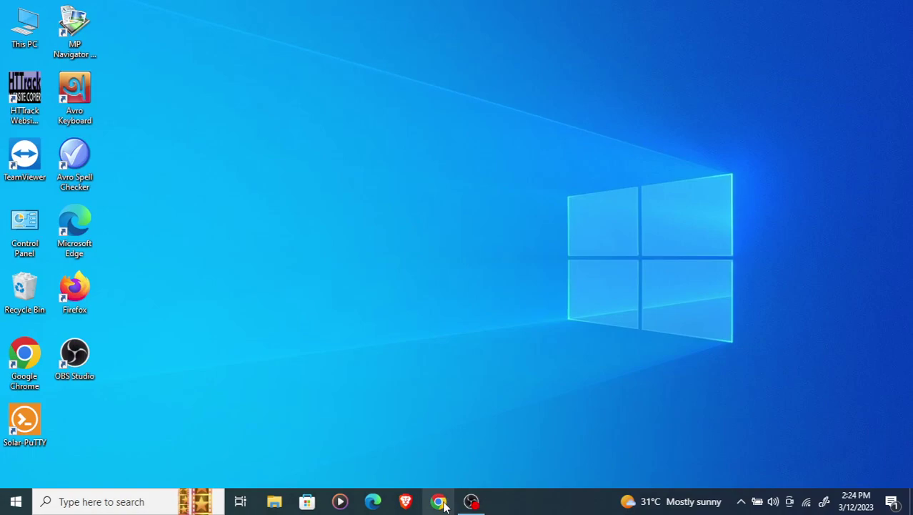
- Launch Chrome and load zmac.com.bd from the address bar
click(443, 502)
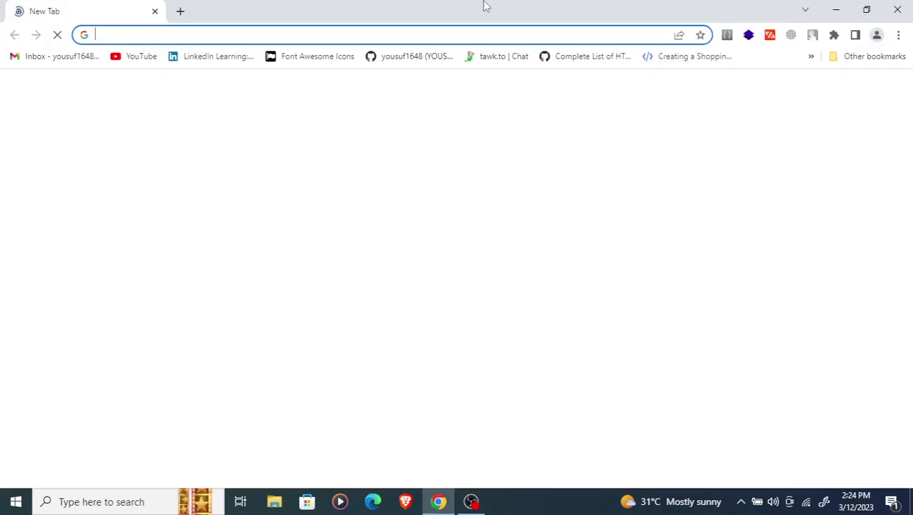
text(z)
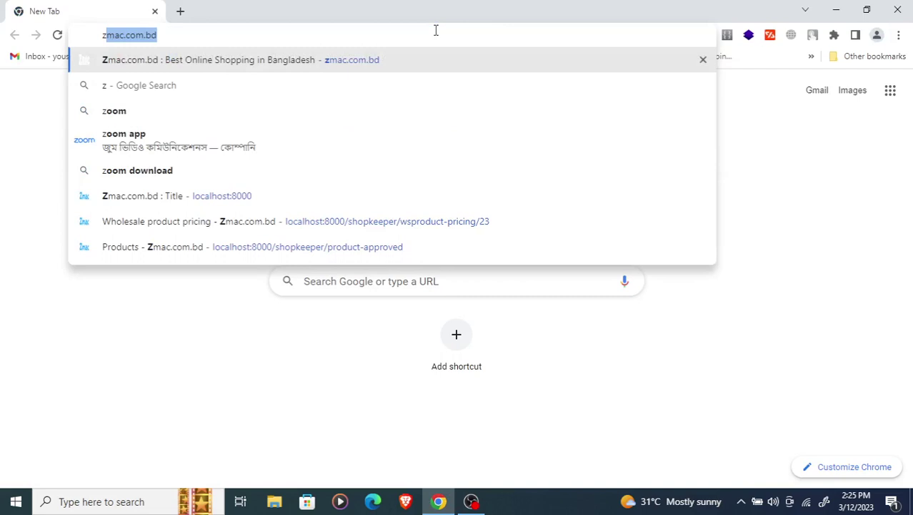
text(mac.com.)
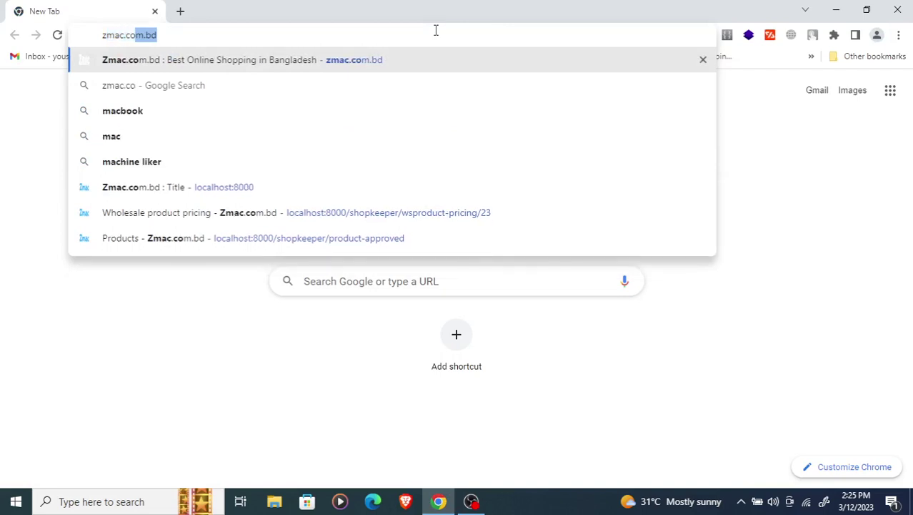
text(bd)
key(Return)
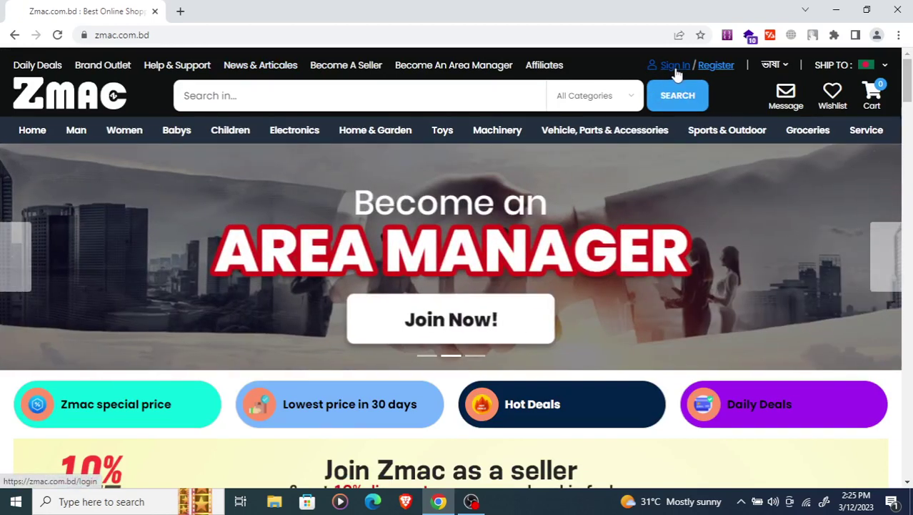
- Sign in with the seller's phone number and password, keeping Remember me ticked
click(675, 71)
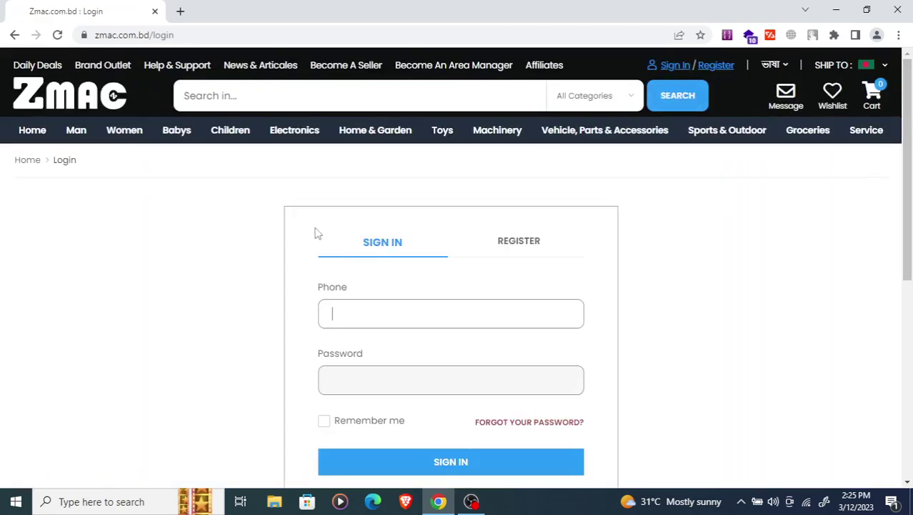
scroll(329, 227, down, 2)
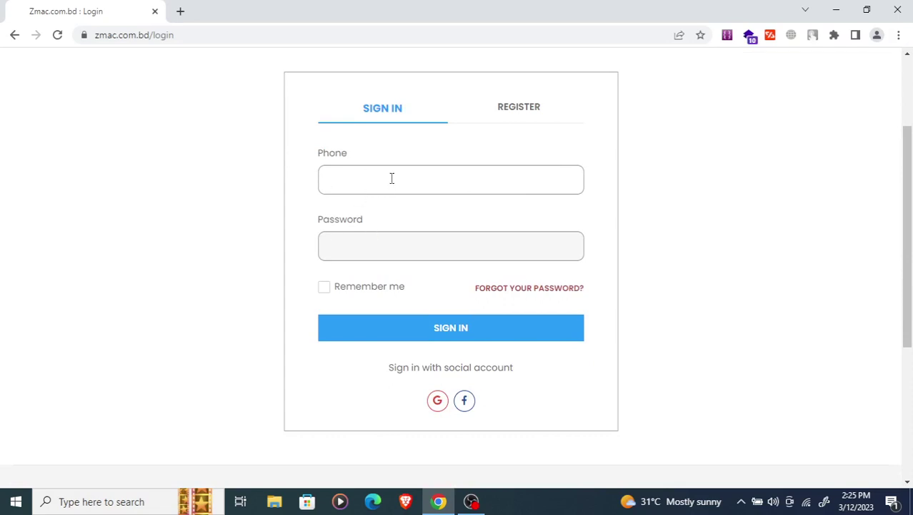
key(Tab)
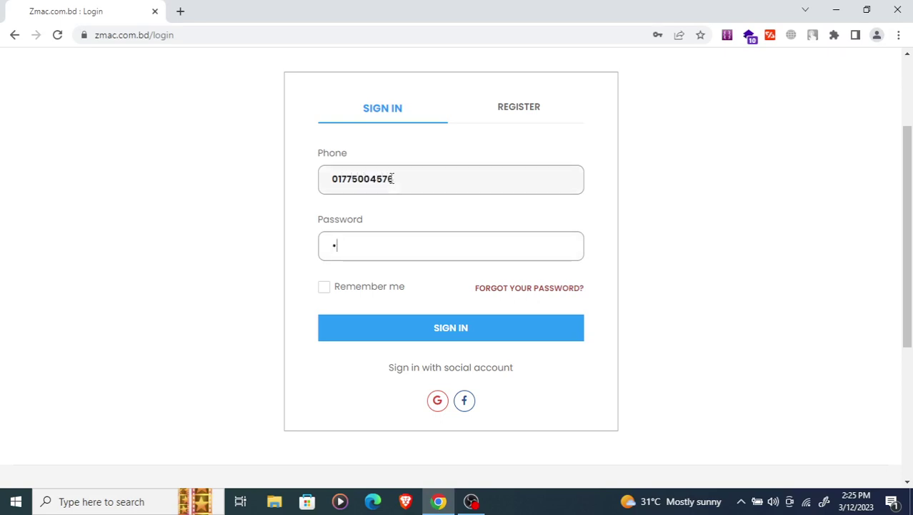
text(••••••)
click(325, 293)
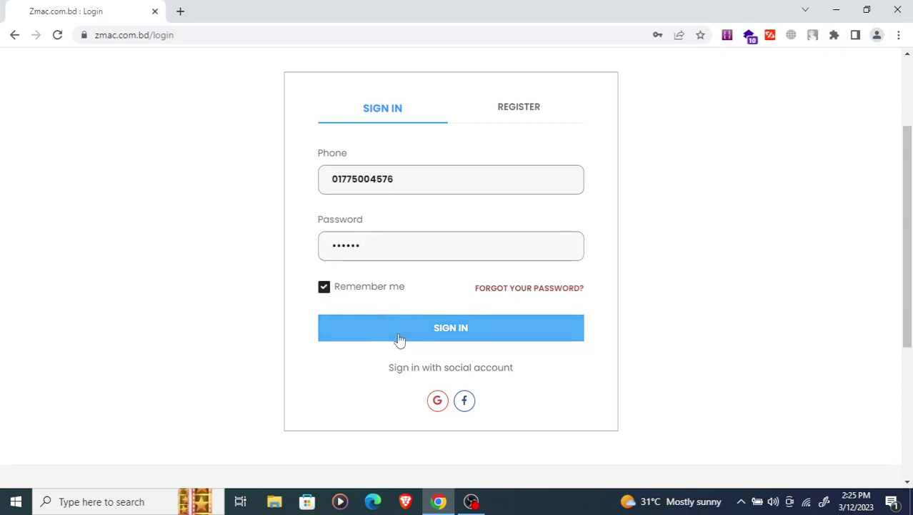
click(396, 335)
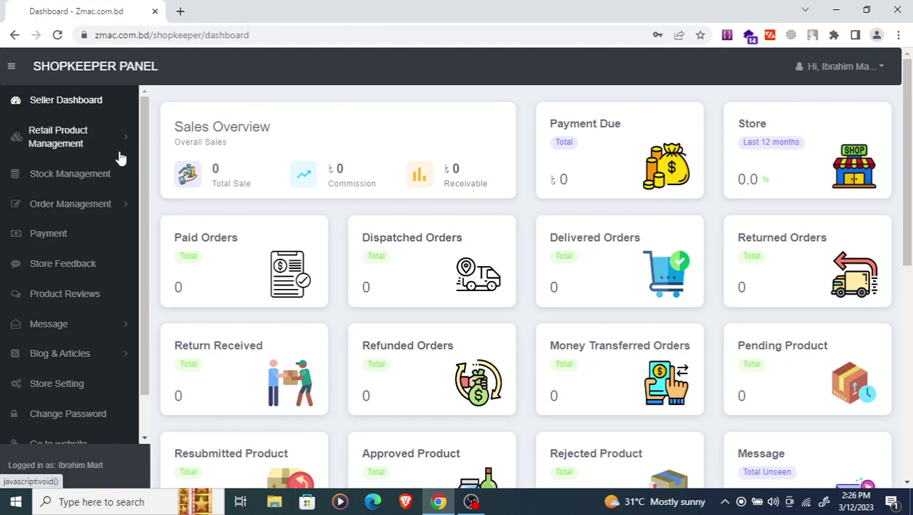
- Expand Retail Product Management and load the dashboard URL in a new first tab
click(58, 143)
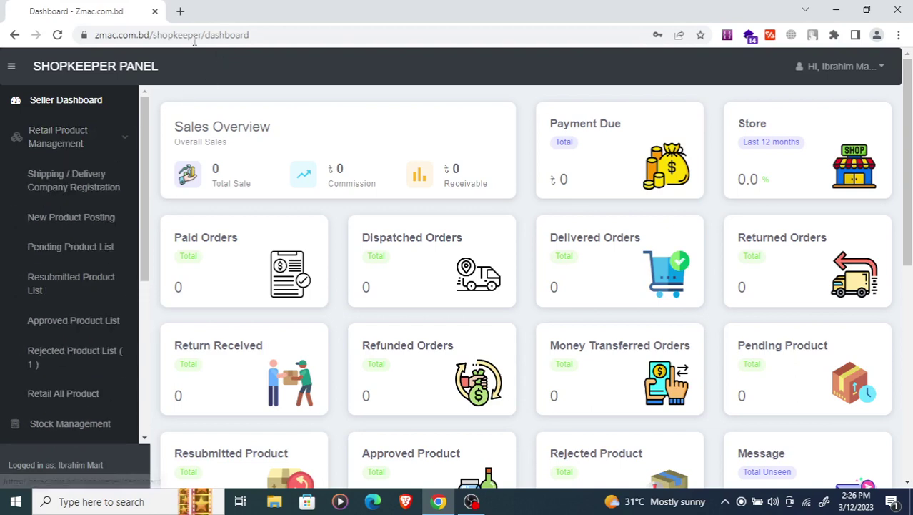
right_click(105, 75)
click(132, 79)
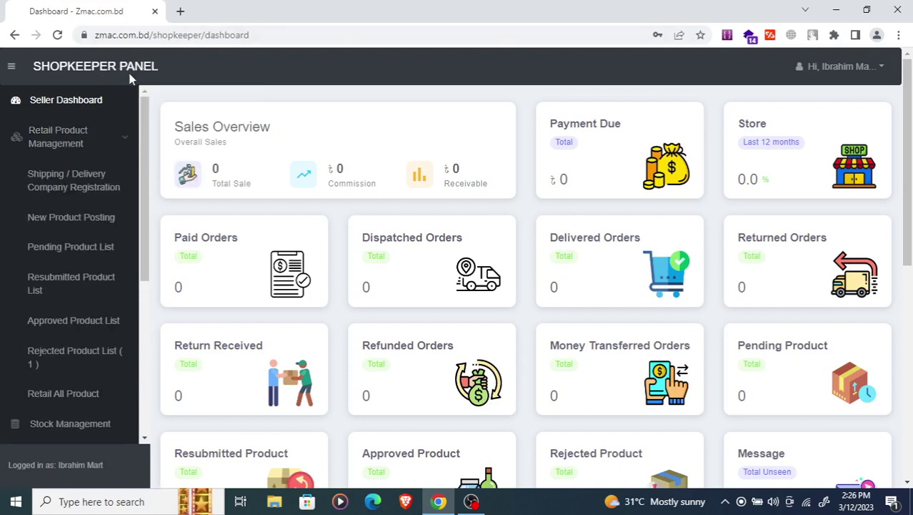
click(218, 14)
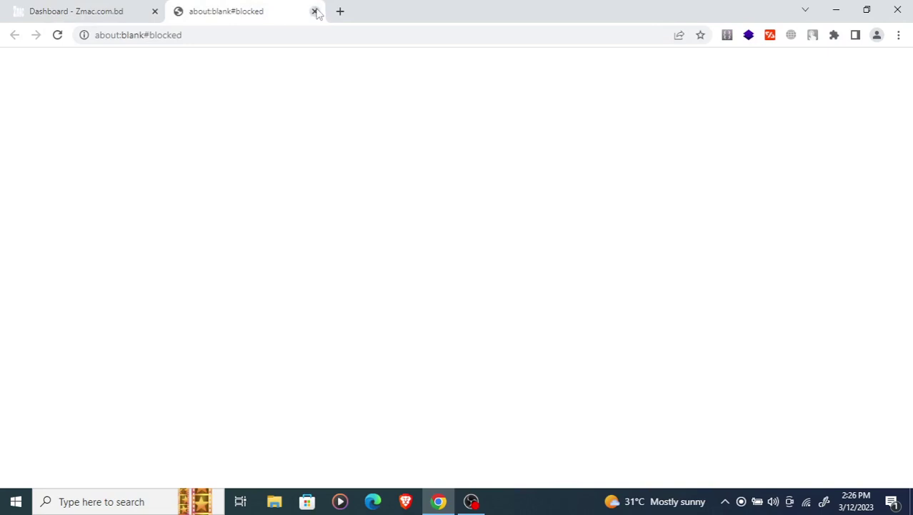
click(314, 10)
click(276, 35)
key(ctrl+c)
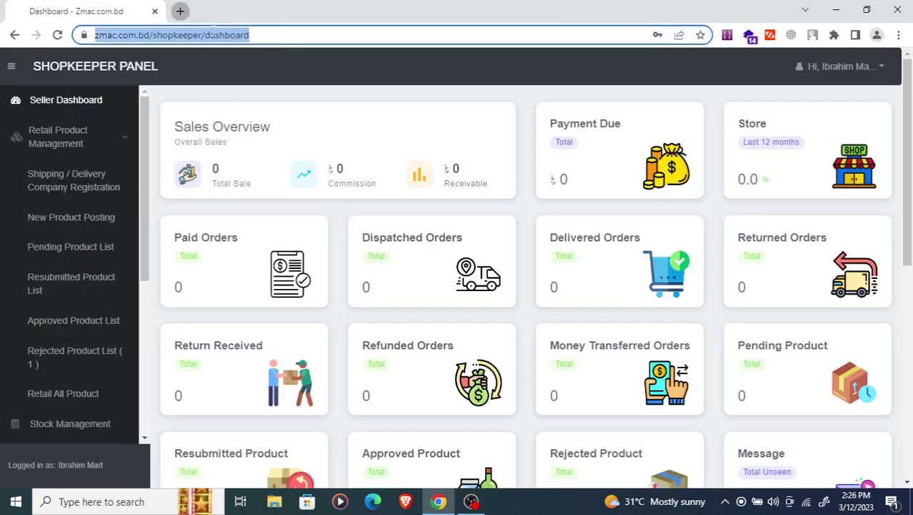
click(180, 10)
key(ctrl+v)
key(Return)
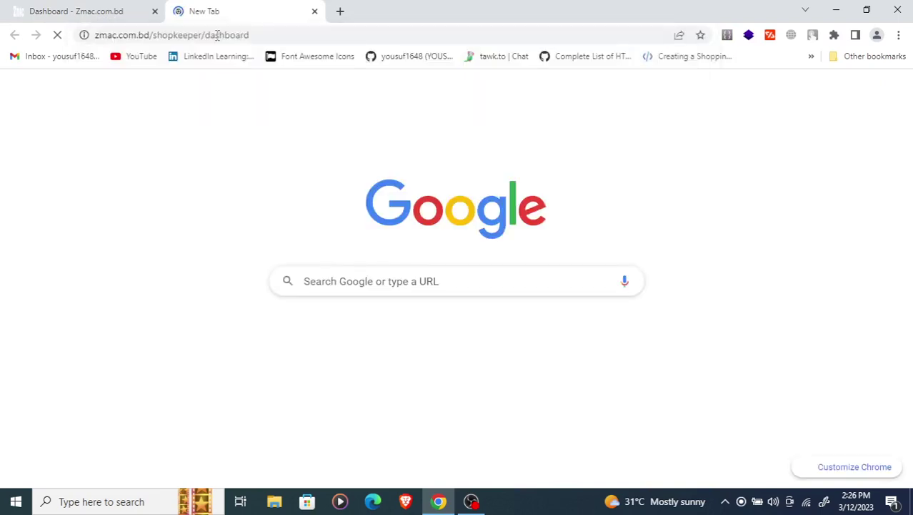
drag(247, 11, 139, 21)
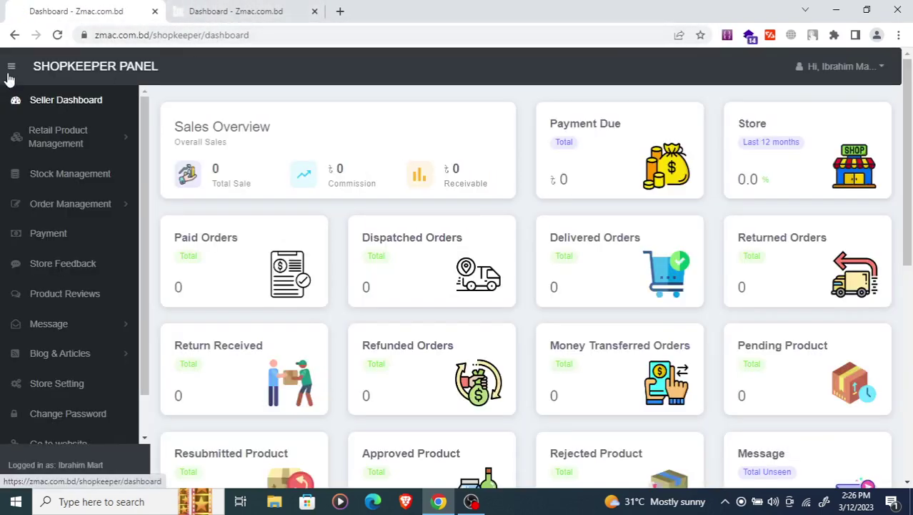
- Preview the dashboard as a Pixel 5 phone at 100% with its mobile menu open
right_click(269, 91)
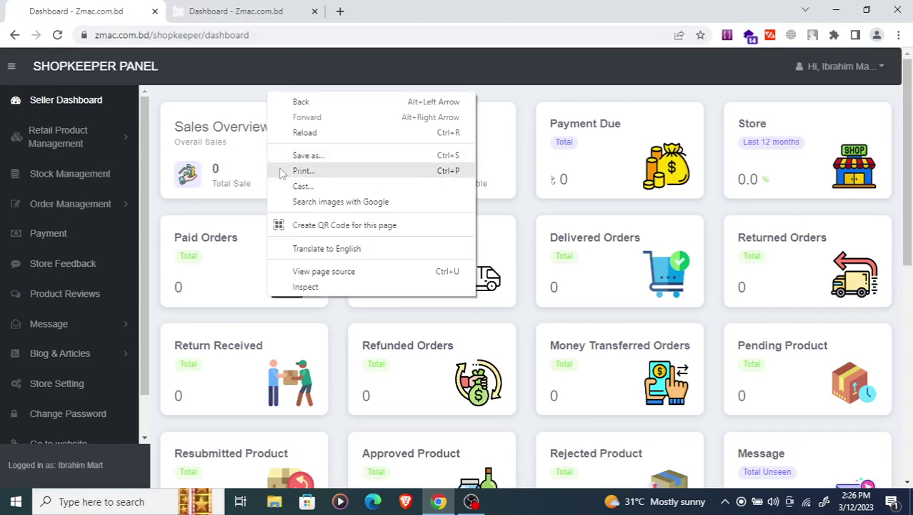
click(296, 295)
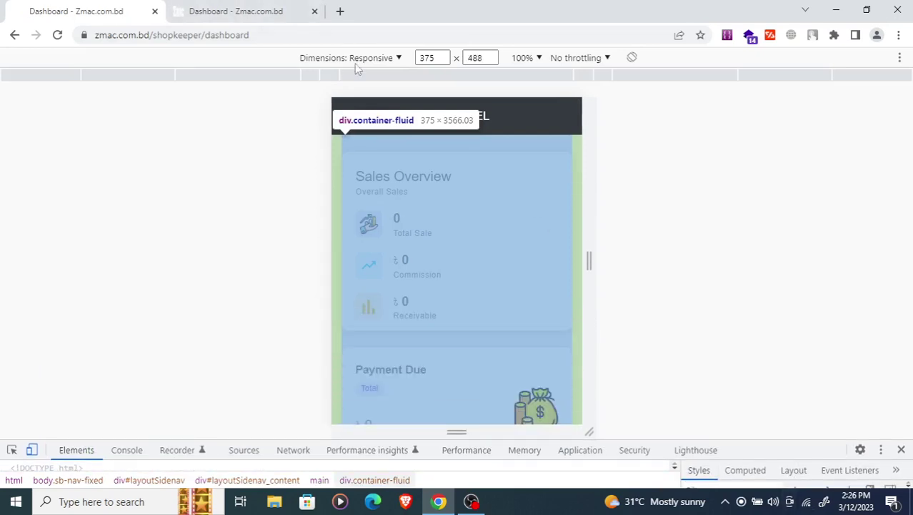
click(355, 59)
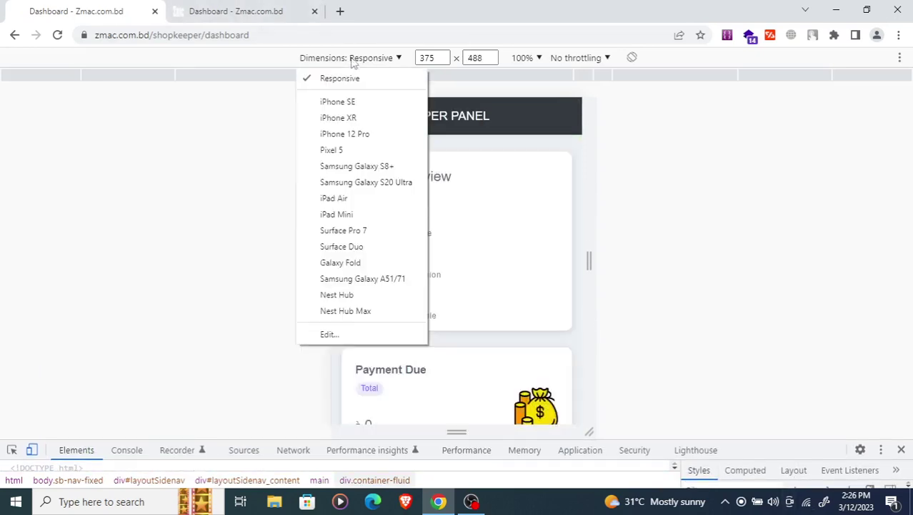
click(332, 151)
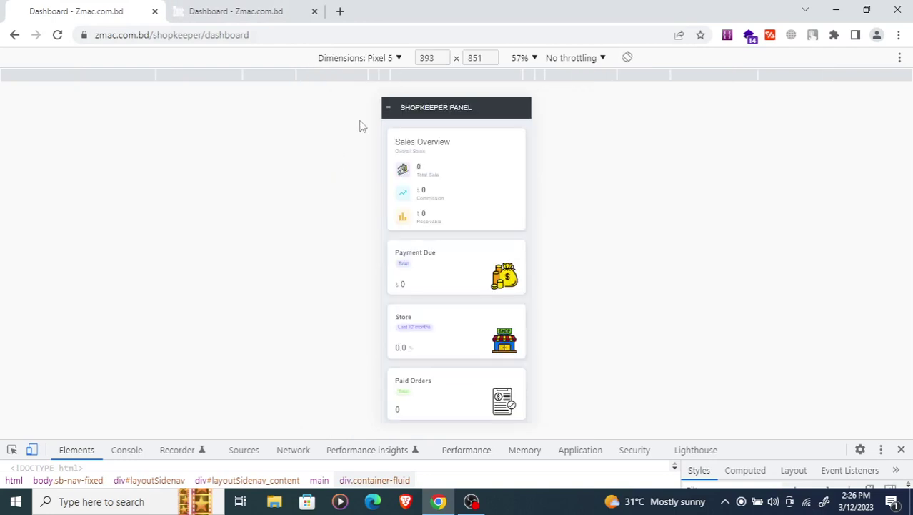
click(522, 58)
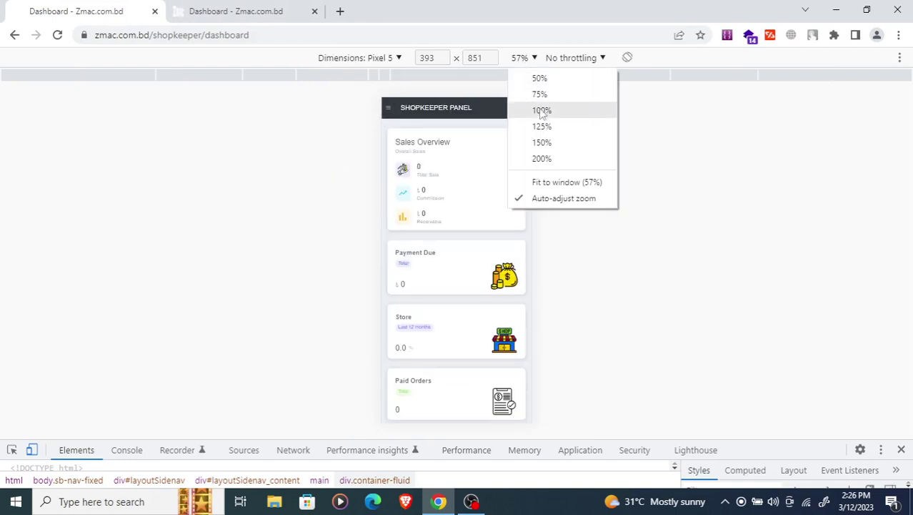
click(539, 111)
click(337, 116)
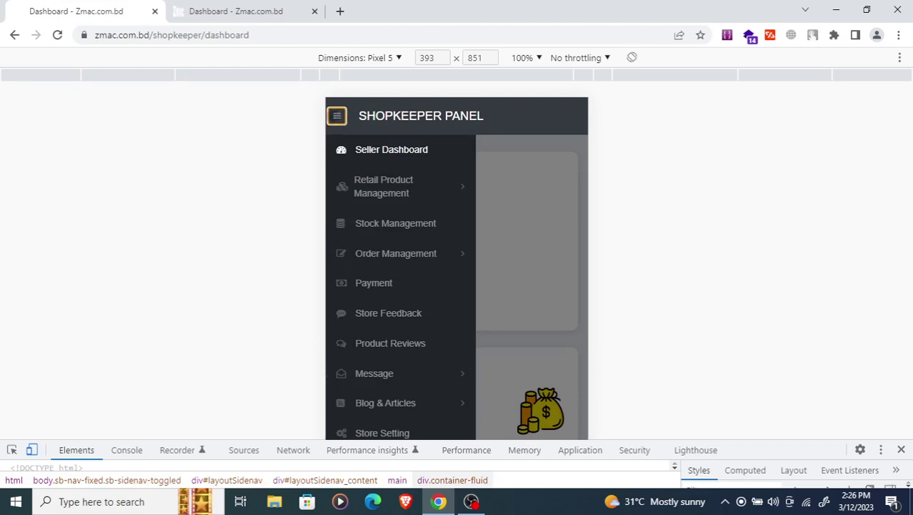
click(336, 116)
click(336, 116)
scroll(367, 226, down, 1)
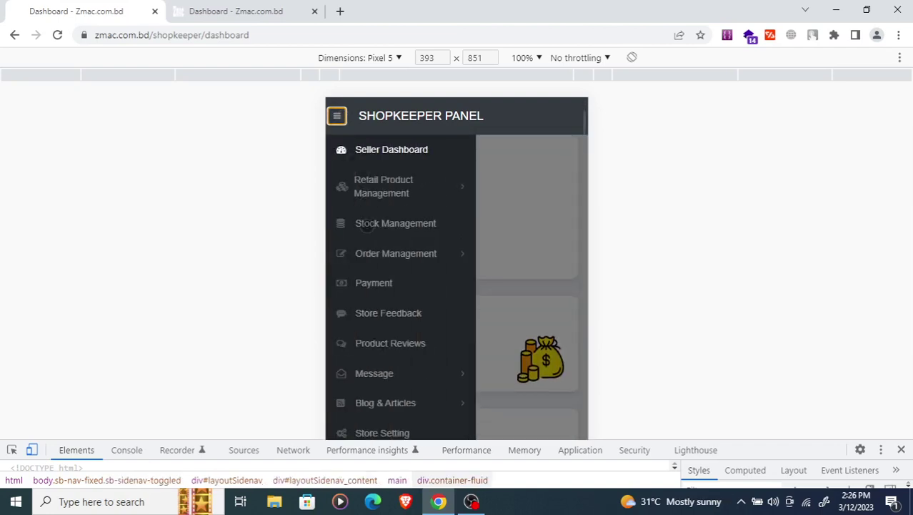
scroll(366, 227, down, 3)
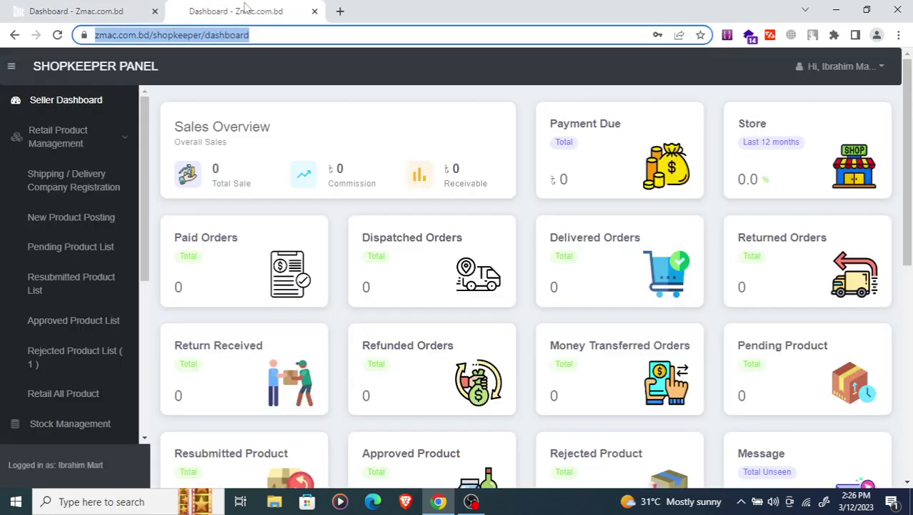
- Compare the desktop dashboard tab with the phone preview tab
click(246, 11)
scroll(63, 224, down, 4)
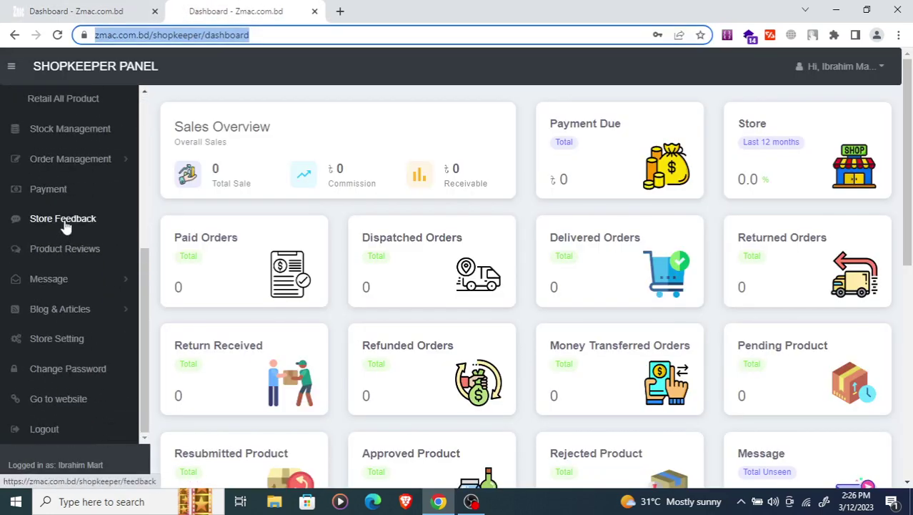
click(62, 10)
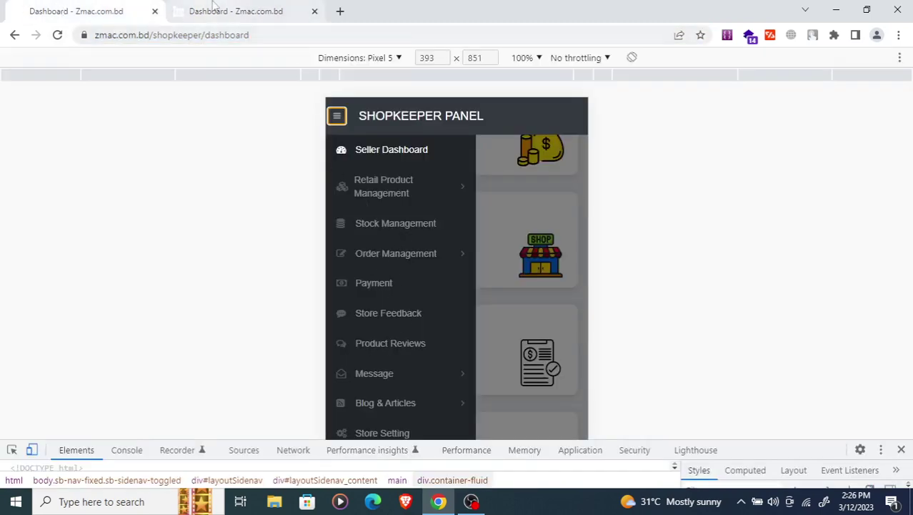
click(264, 11)
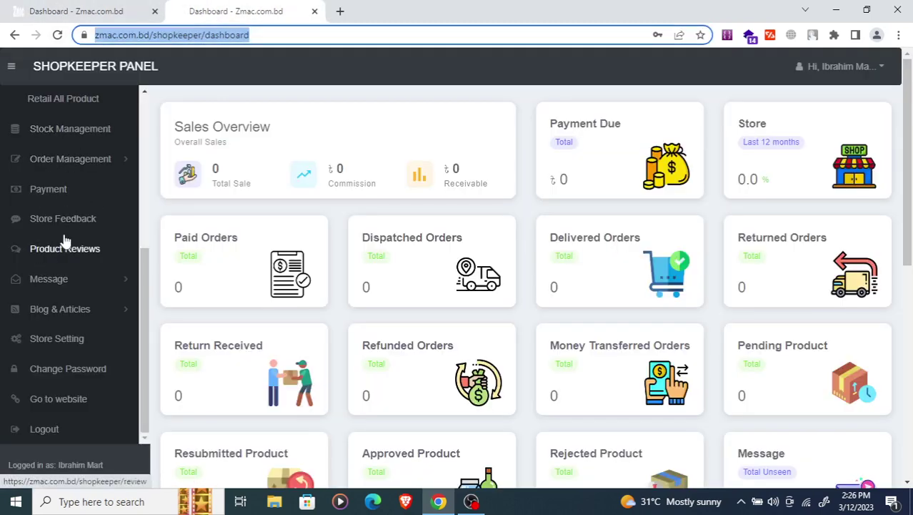
scroll(81, 244, up, 4)
scroll(89, 174, up, 2)
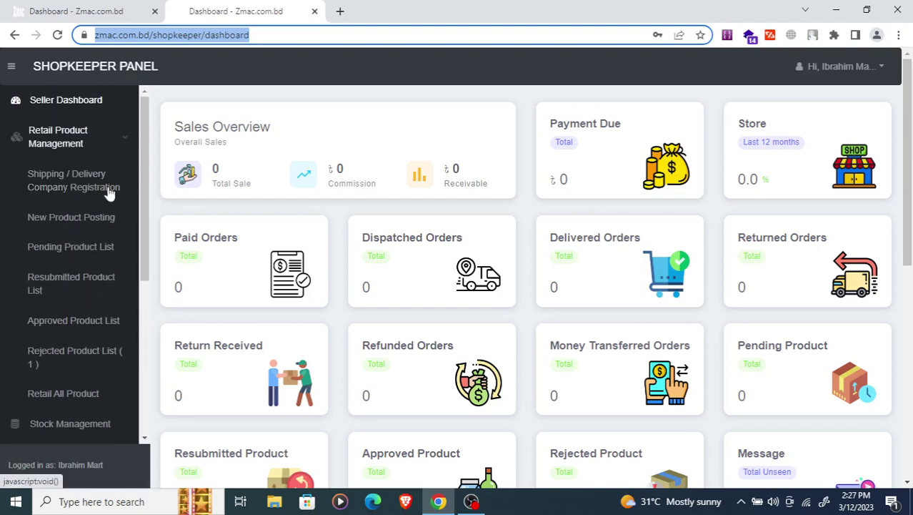
- Register DHL as a new delivery company with Express as its shipping method
click(61, 185)
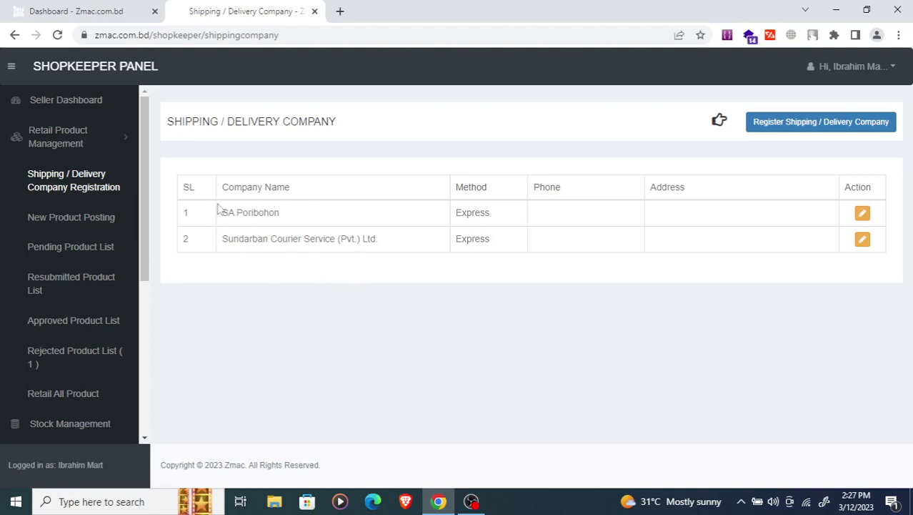
click(789, 127)
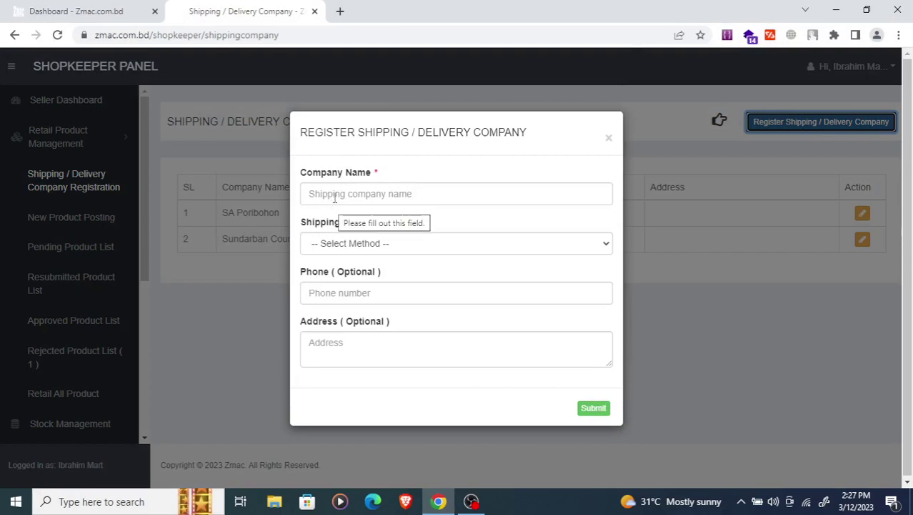
click(334, 198)
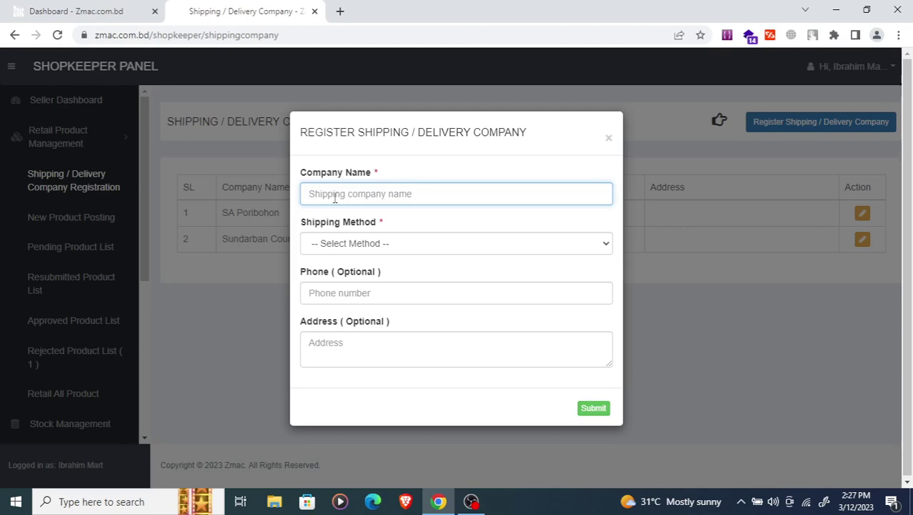
text(DHL)
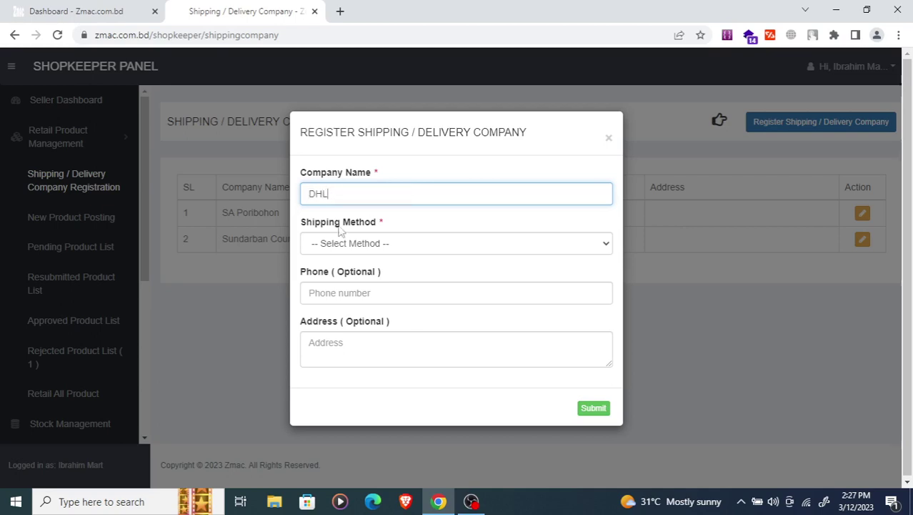
click(354, 251)
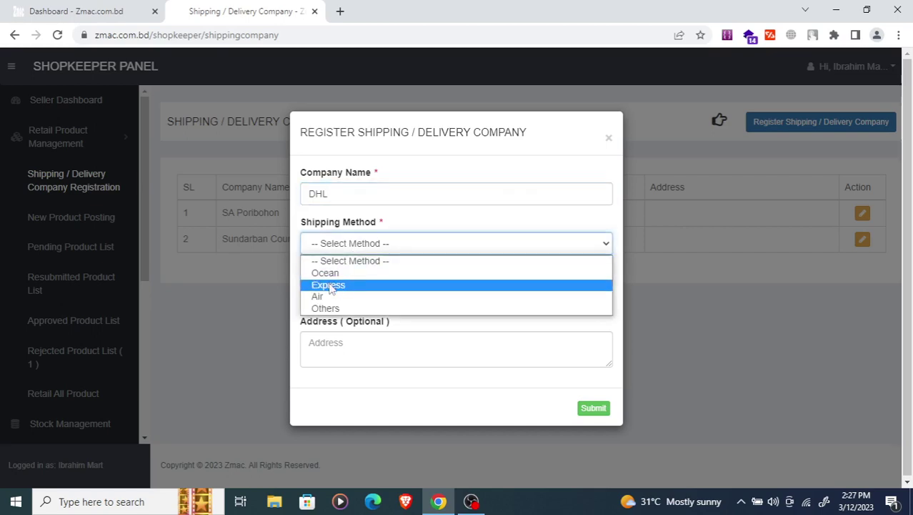
click(330, 286)
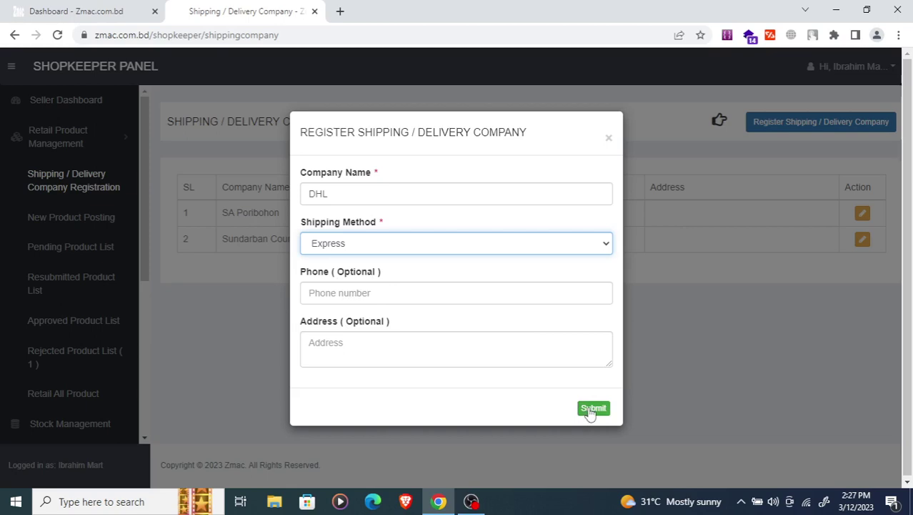
click(593, 408)
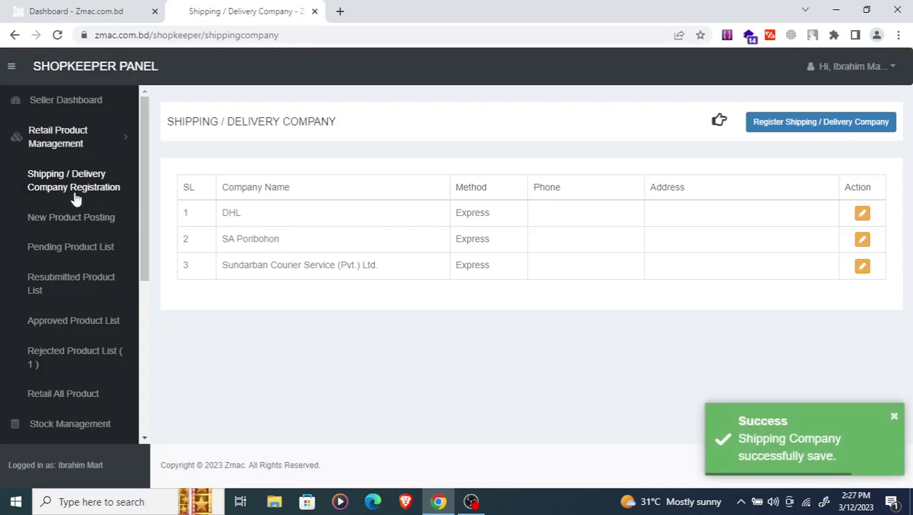
- Open New Product Posting, check the shipping registration form without saving, and come back
click(40, 226)
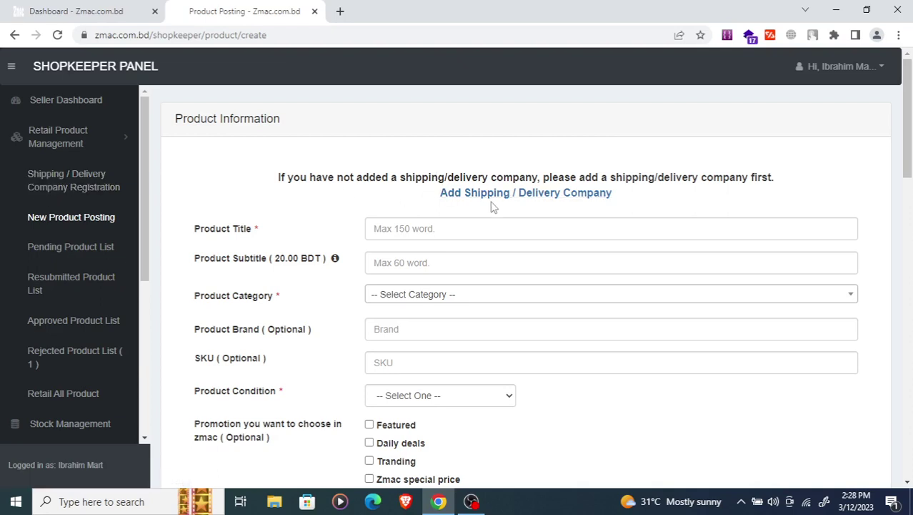
click(573, 196)
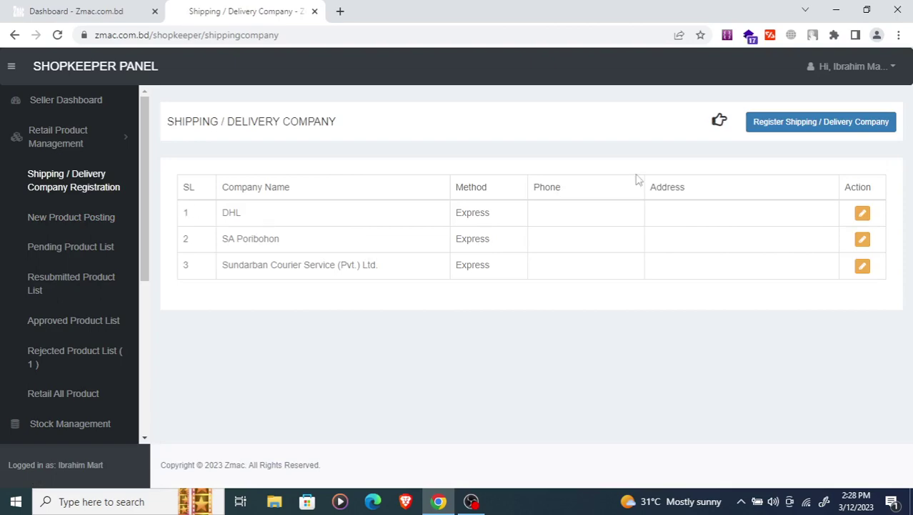
click(784, 124)
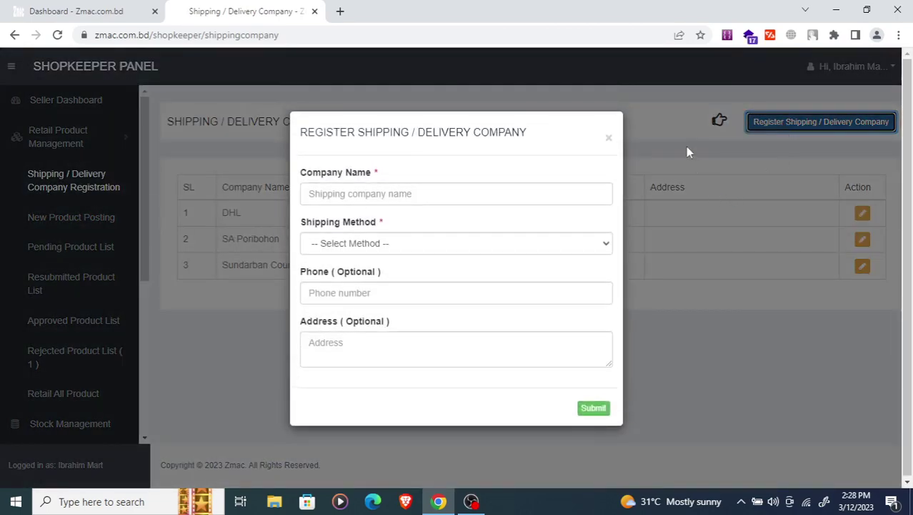
click(685, 146)
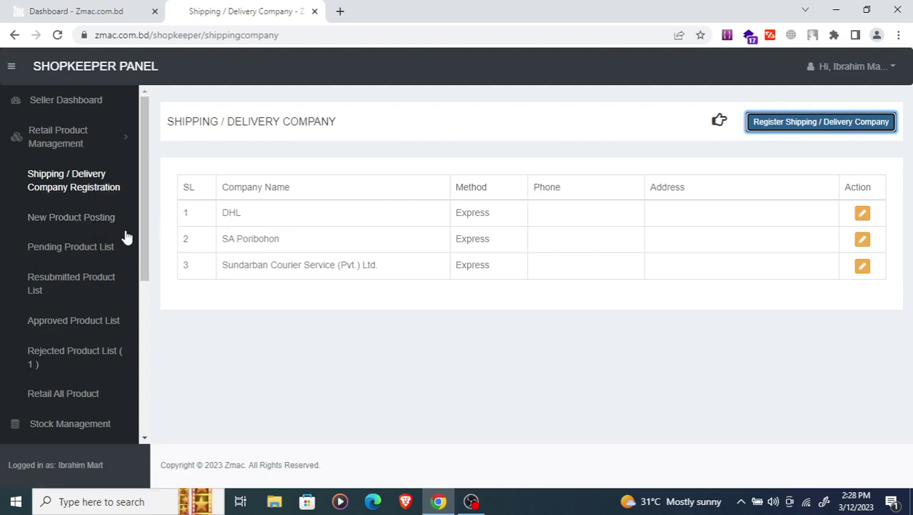
click(66, 222)
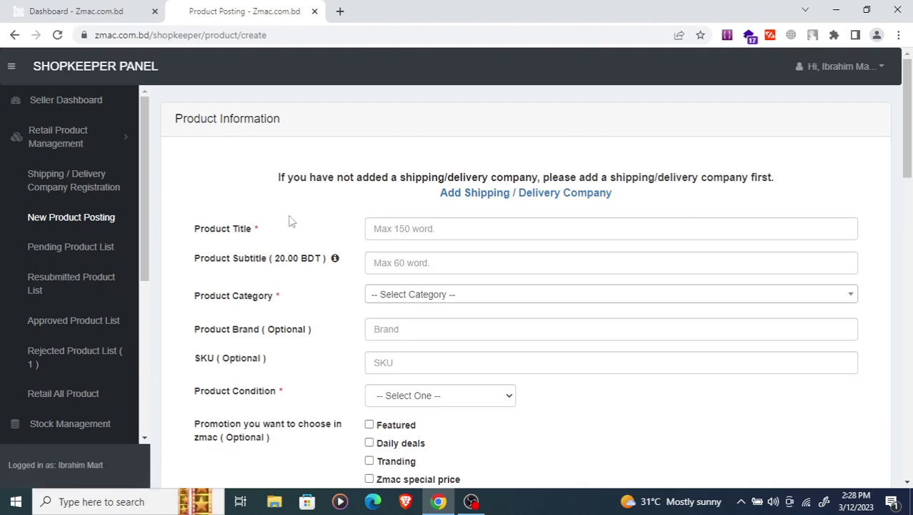
- Enter 'Product 1' as the product title
scroll(368, 188, down, 2)
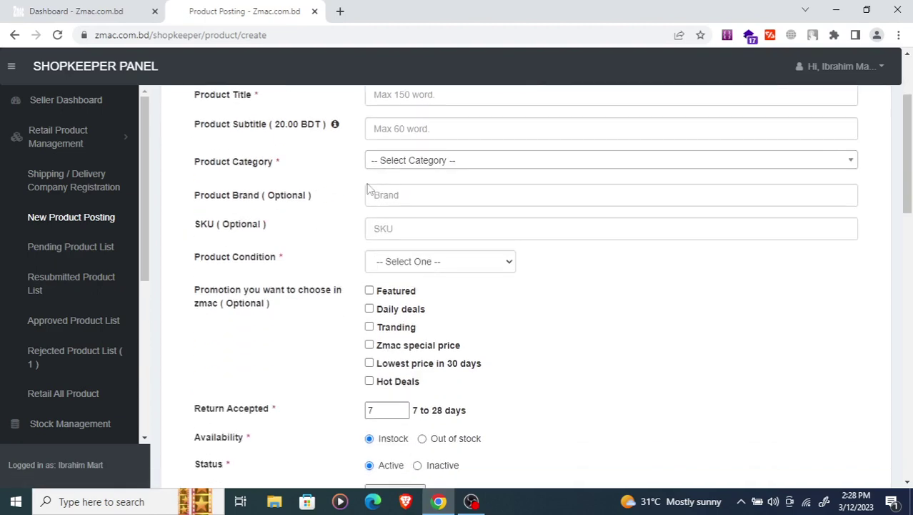
scroll(313, 174, up, 2)
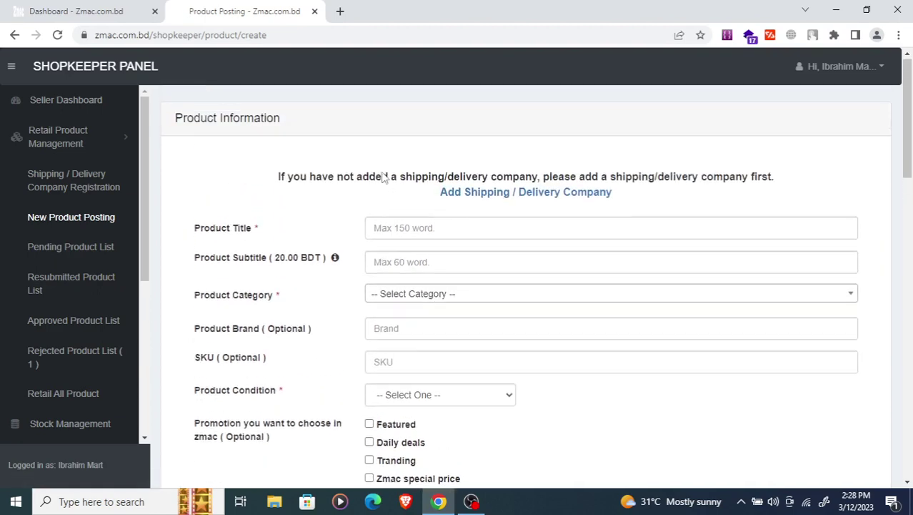
click(402, 228)
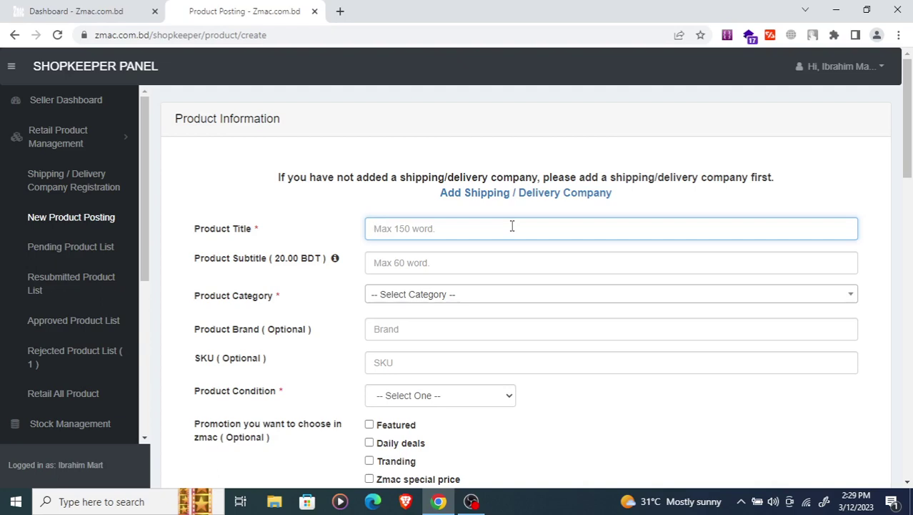
text(g)
key(BackSpace)
text(Por)
text(rod)
text(uct N)
scroll(282, 277, down, 1)
- Change the product title to 'Mens Polo t shirt'
click(398, 201)
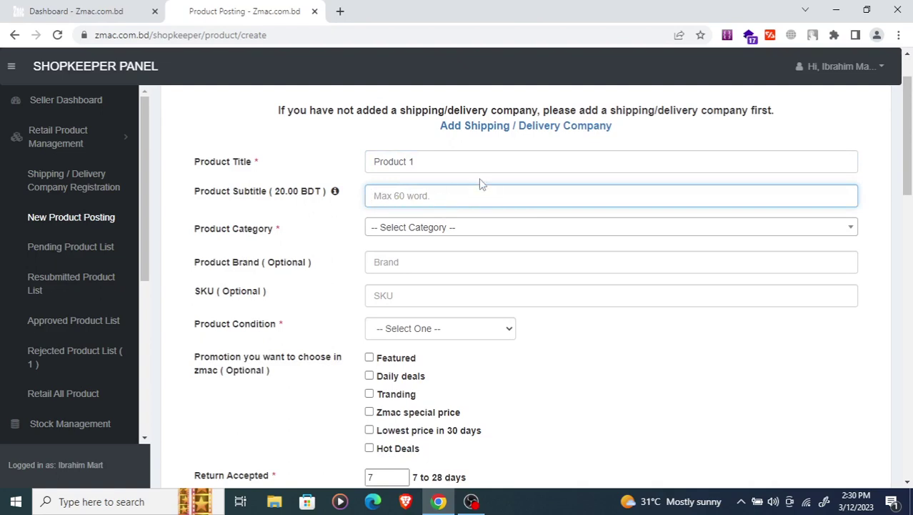
triple_click(464, 161)
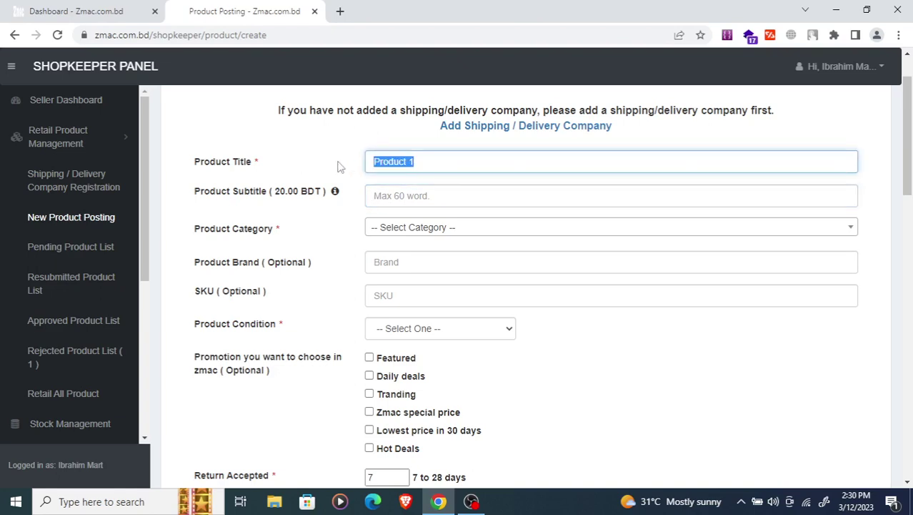
text(Polo)
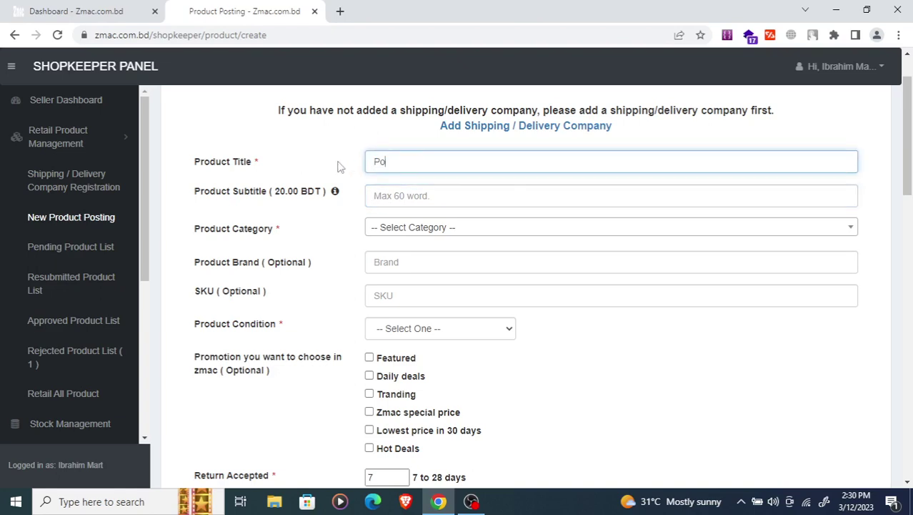
key(BackSpace)
key(BackSpace)
key(BackSpace)
key(BackSpace)
text(Mens Polo t shirt)
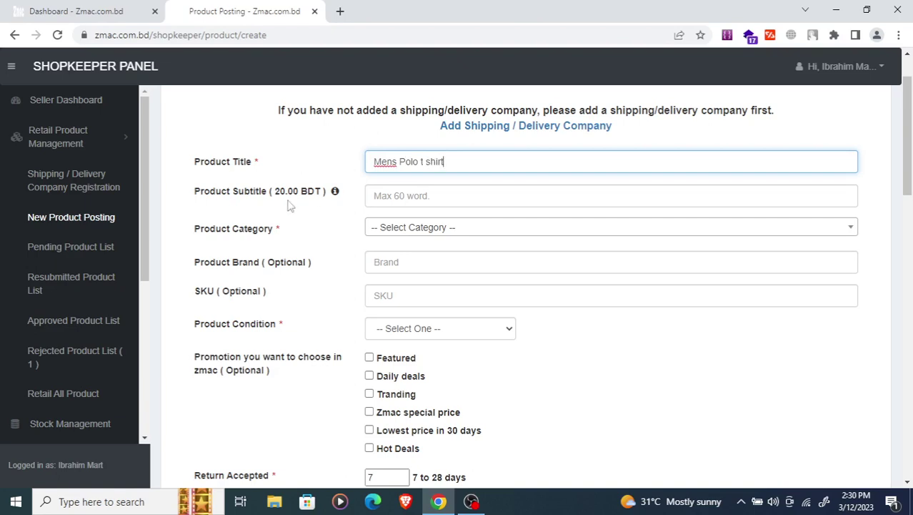
- Enter 'polo t shirt' as the product subtitle
click(408, 202)
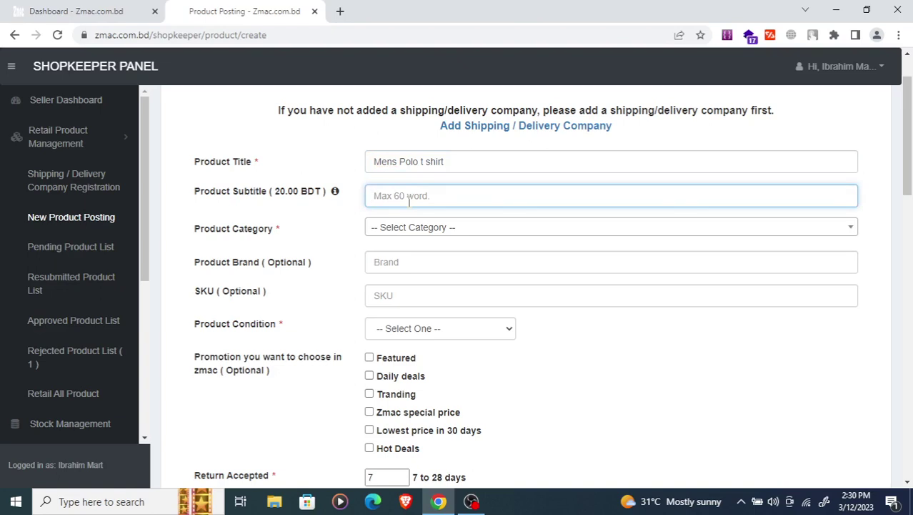
text(t shirt)
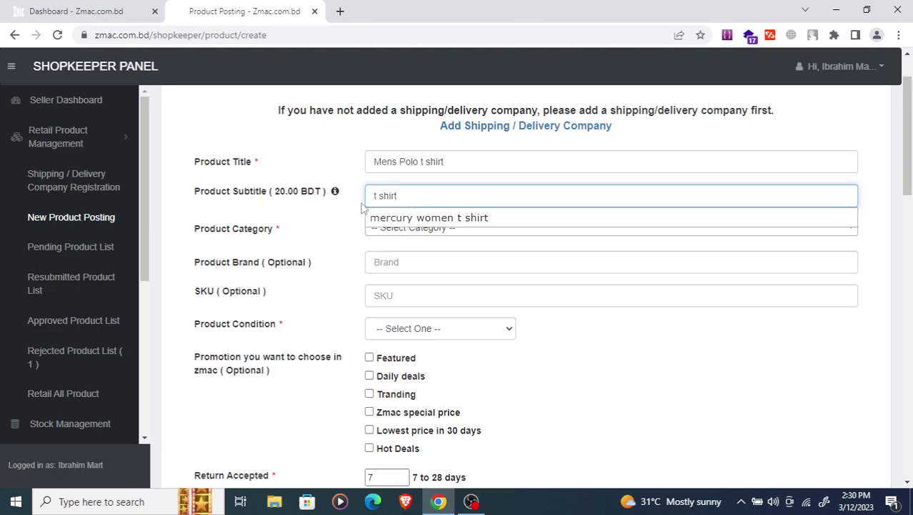
click(372, 195)
text(polo)
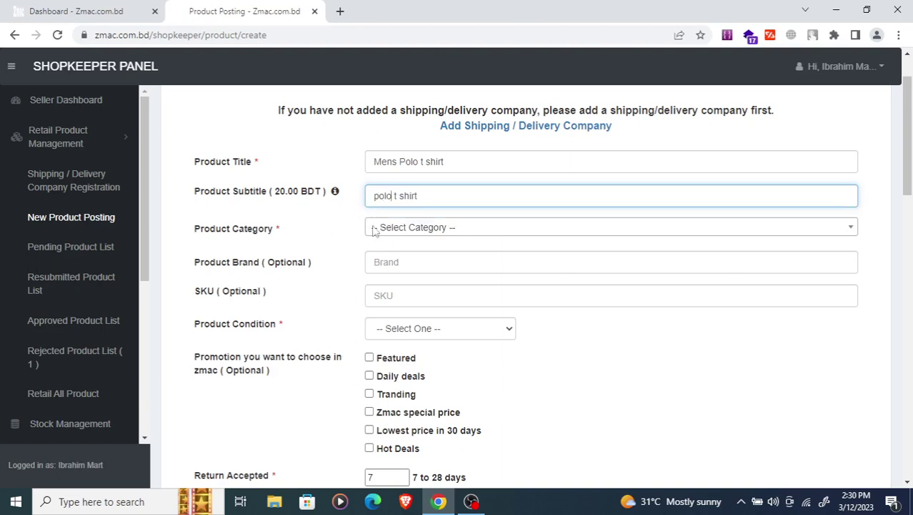
click(401, 231)
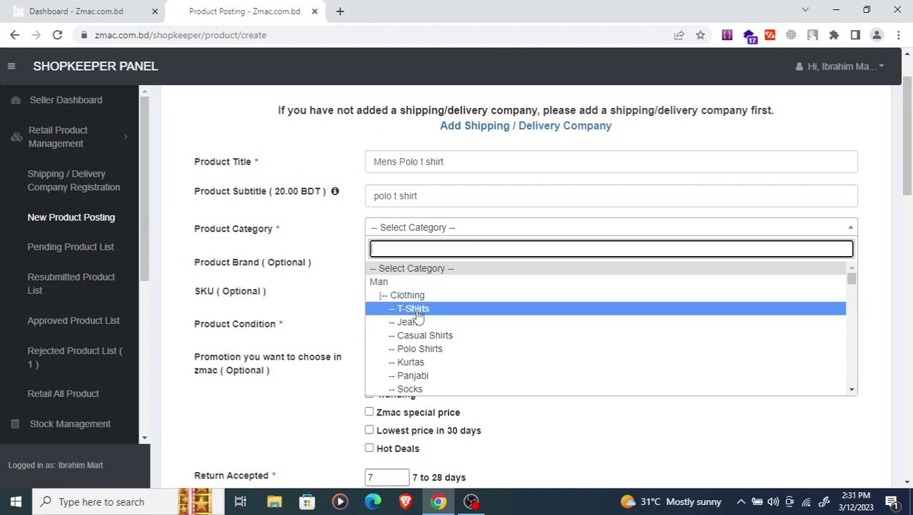
- Set the product category to T-Shirts and search the category list for 't sh'
click(419, 316)
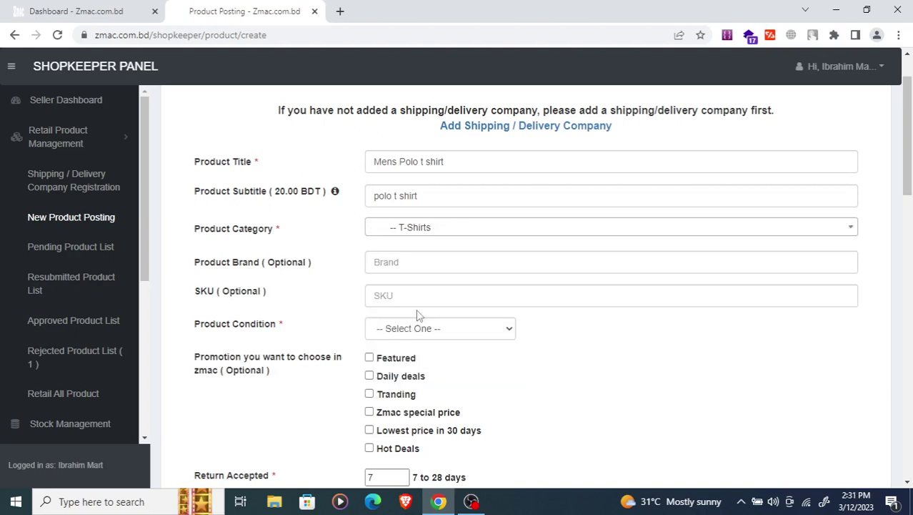
click(433, 234)
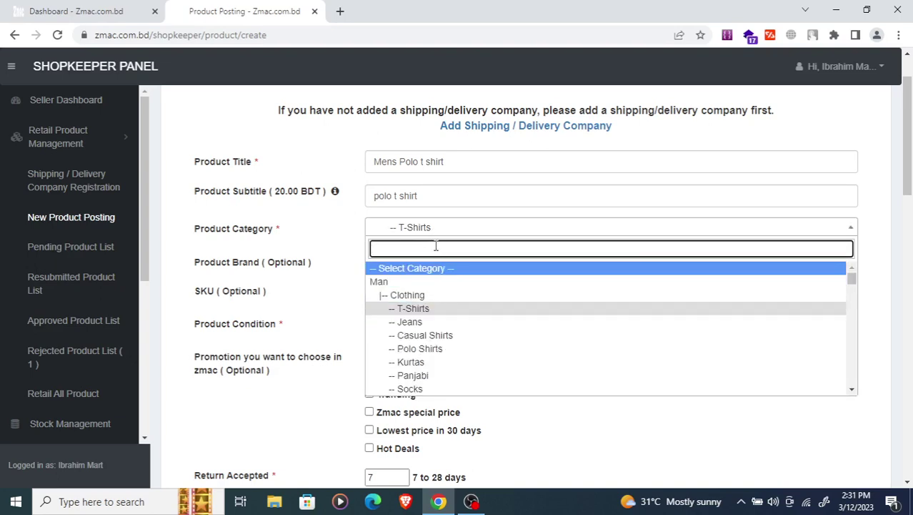
text(t )
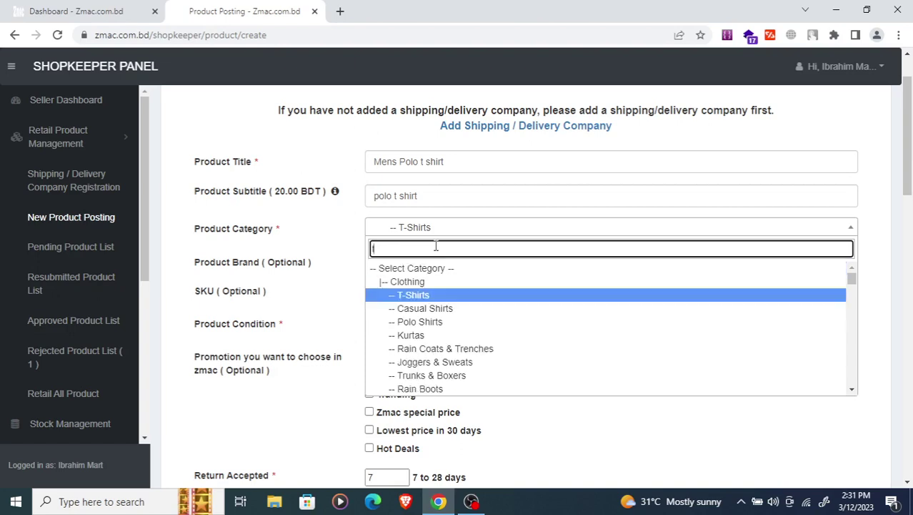
text(sh)
key(BackSpace)
key(BackSpace)
text(sh)
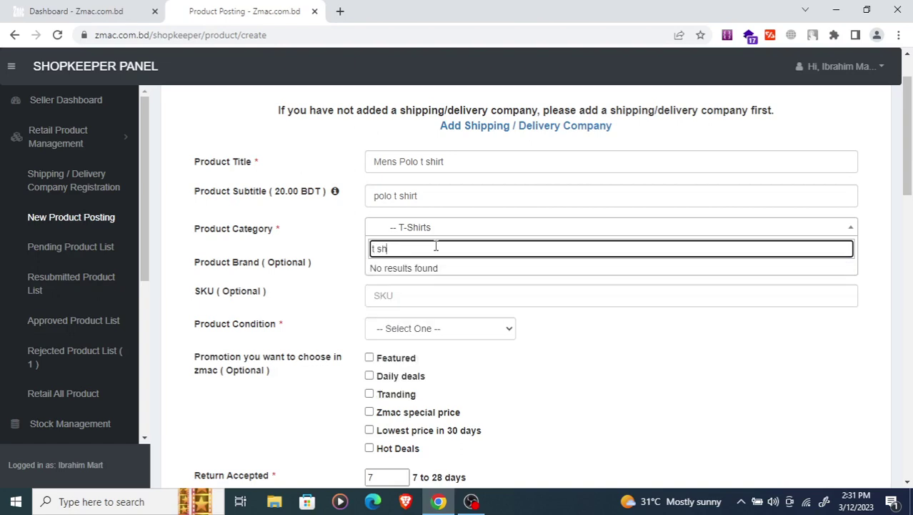
key(BackSpace)
key(BackSpace)
key(BackSpace)
key(BackSpace)
text(-)
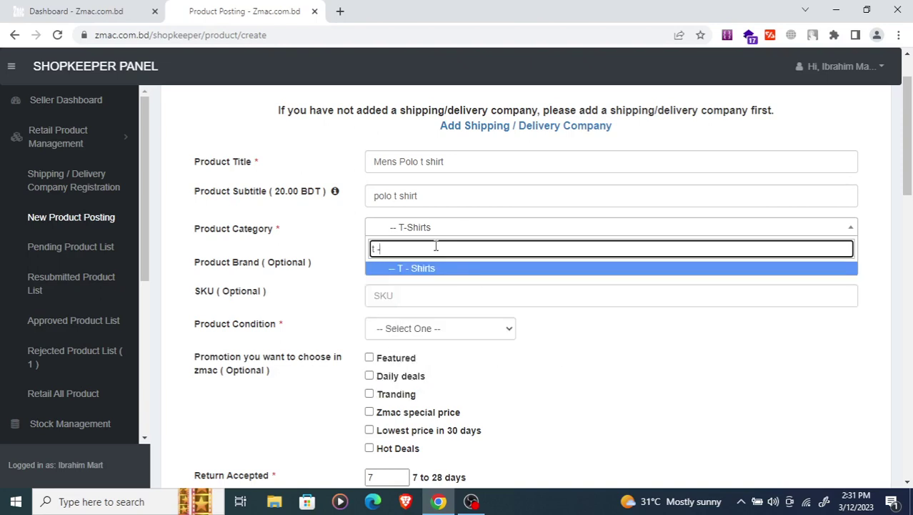
key(BackSpace)
key(BackSpace)
key(BackSpace)
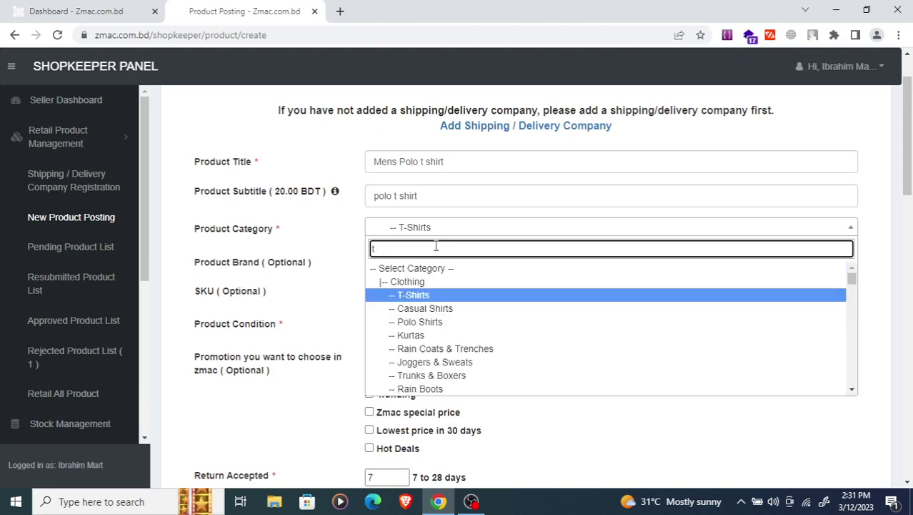
- Browse the full category list, then close it with T-Shirts still selected
scroll(434, 315, down, 5)
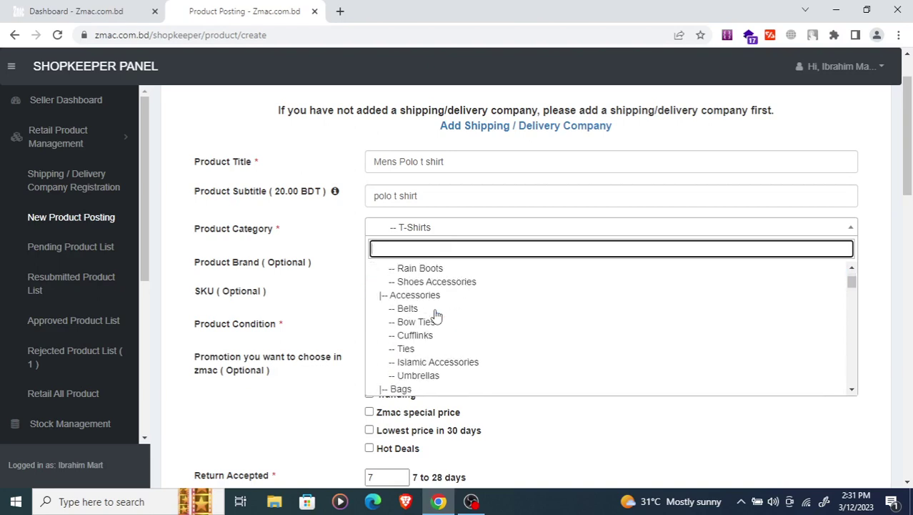
scroll(436, 315, down, 2)
scroll(436, 318, down, 15)
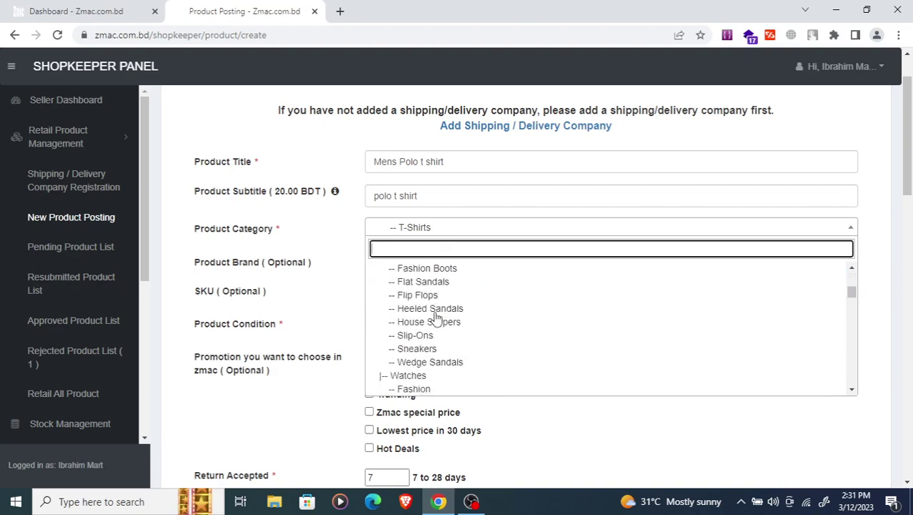
scroll(433, 329, up, 15)
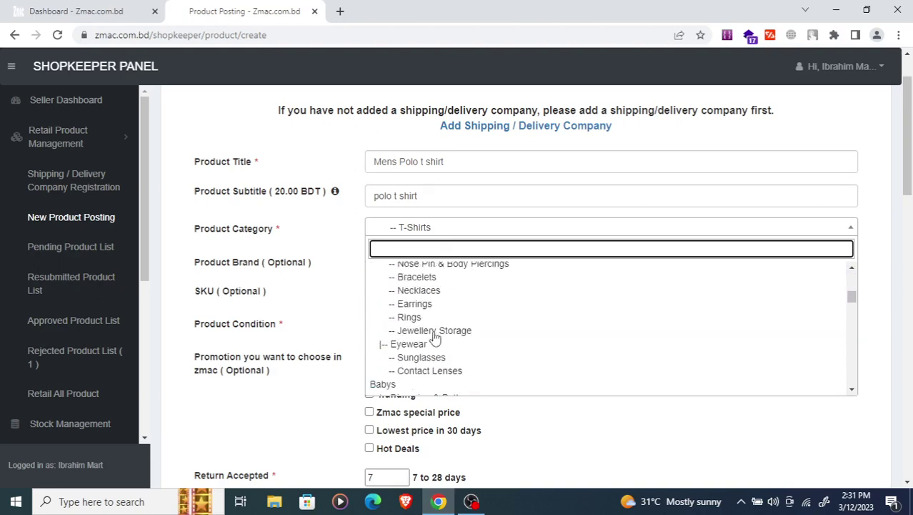
scroll(425, 312, up, 10)
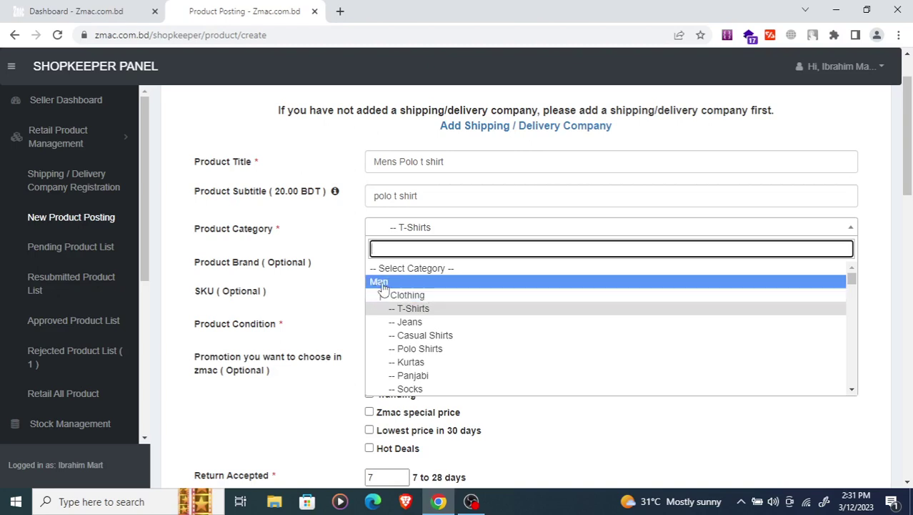
click(414, 313)
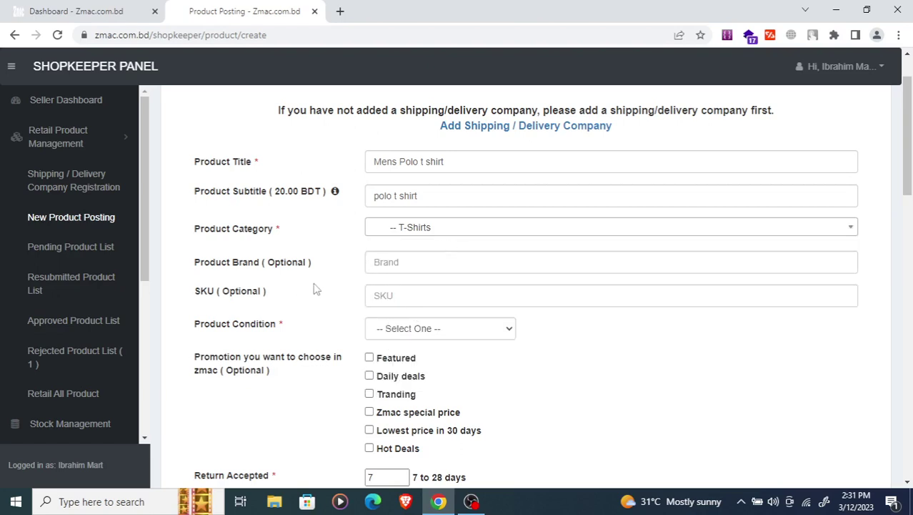
click(448, 262)
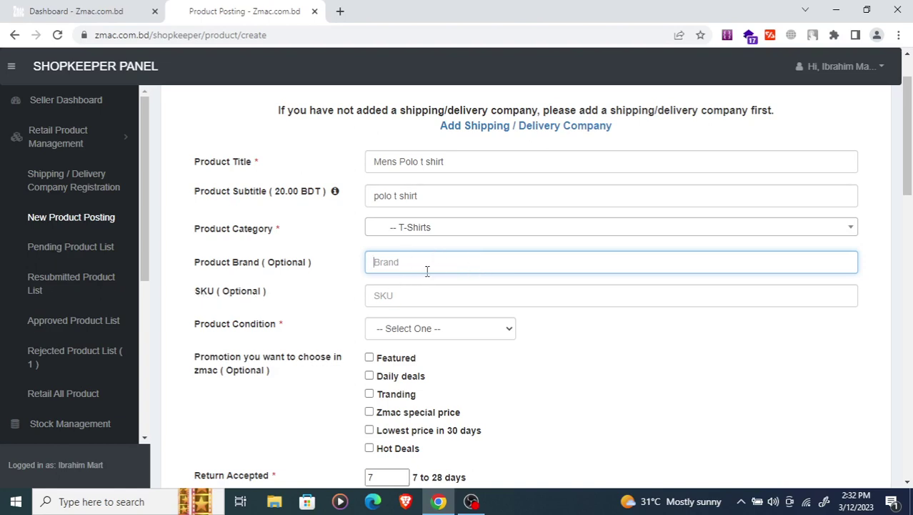
- Choose New in the Product Condition dropdown
scroll(431, 268, down, 1)
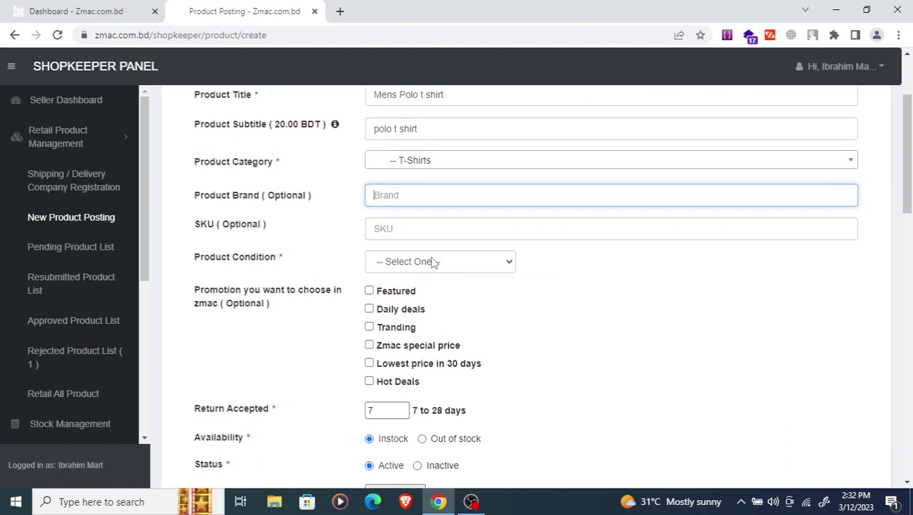
click(433, 261)
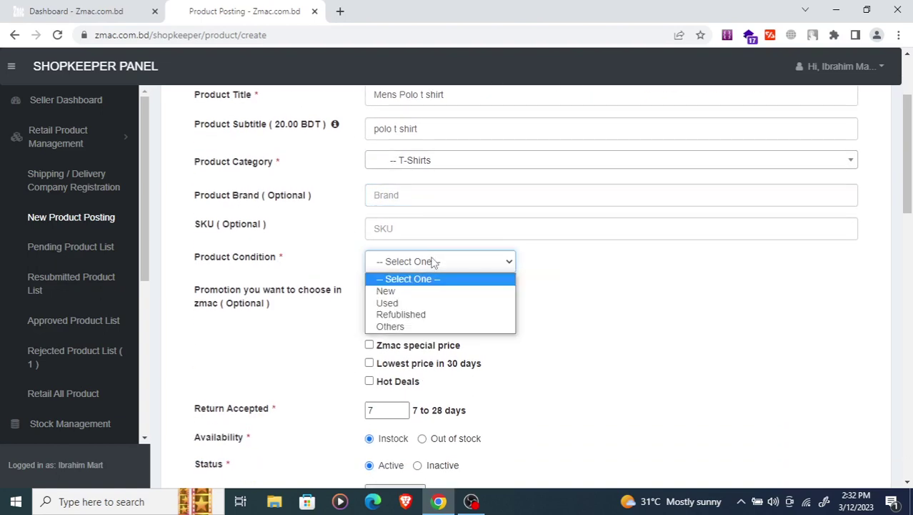
click(398, 292)
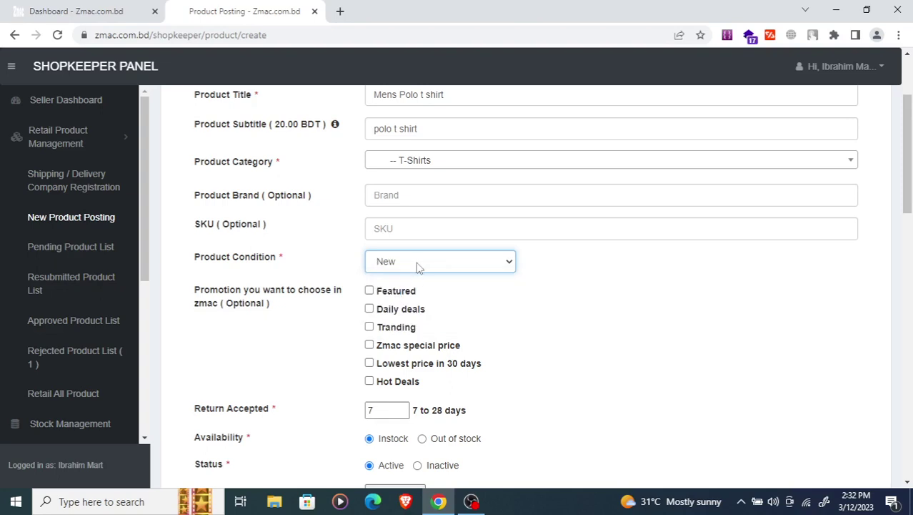
click(418, 266)
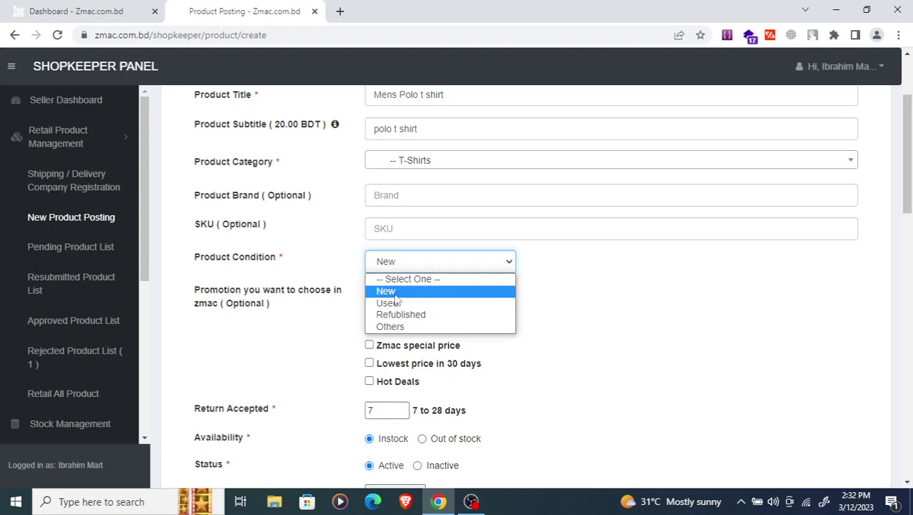
click(386, 292)
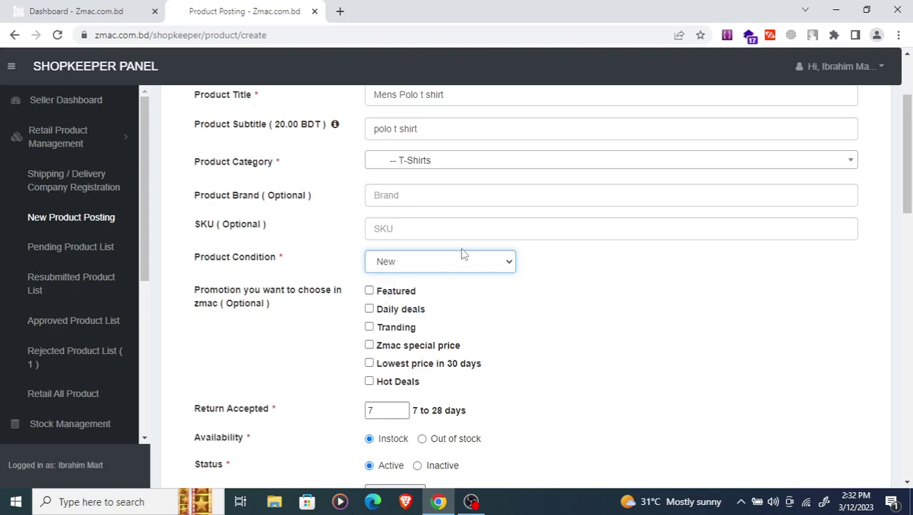
scroll(497, 211, down, 3)
scroll(241, 225, up, 2)
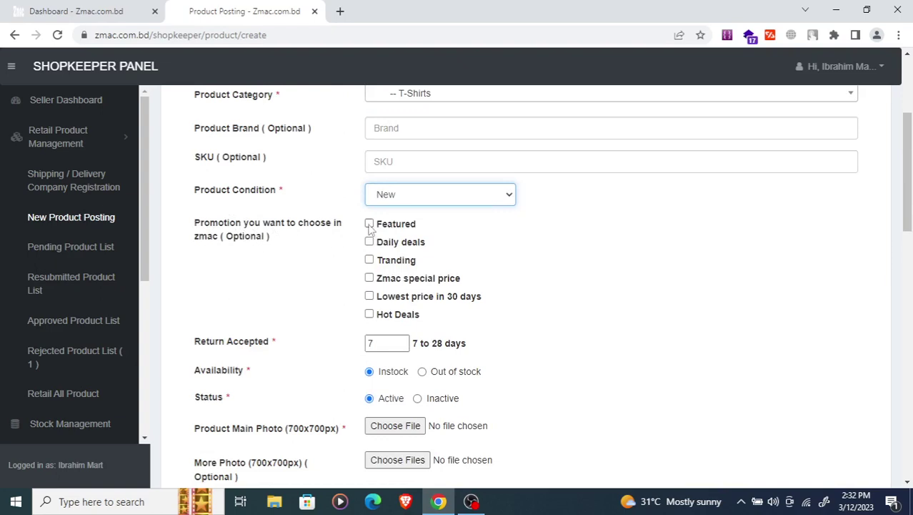
- Load the zmac.com.bd homepage in a new tab, scroll its deal sections, then return to the posting form
click(340, 10)
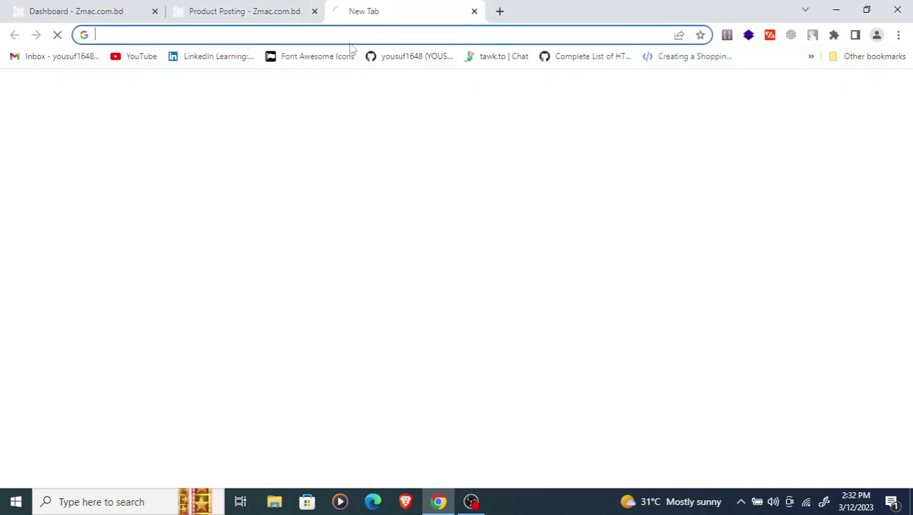
text(zmac.com.bd)
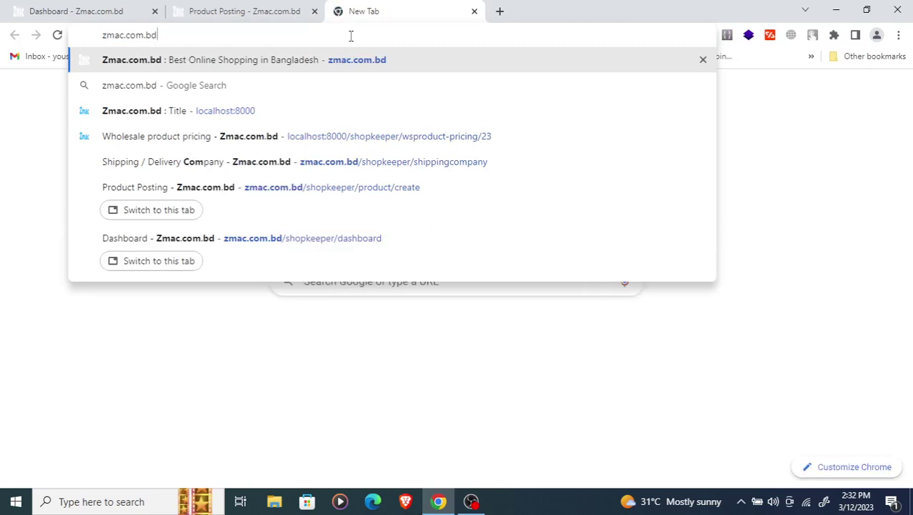
key(Return)
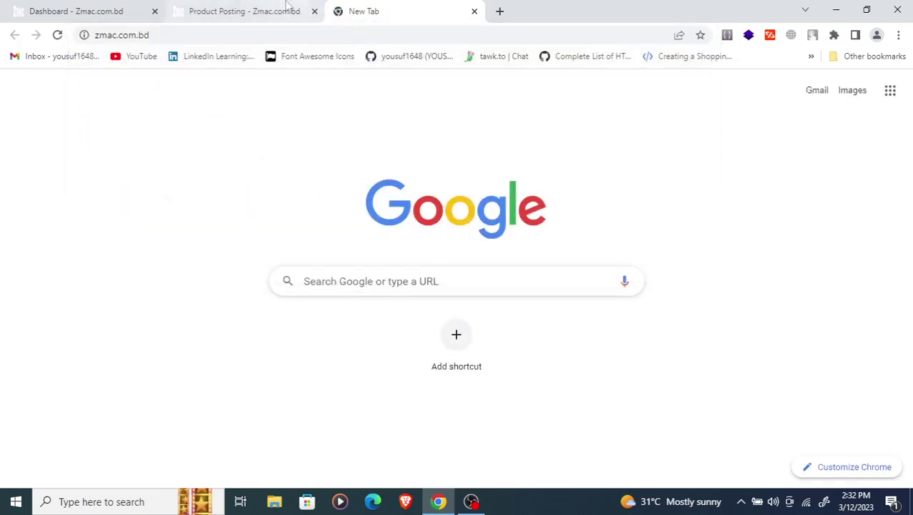
mouse_move(261, 7)
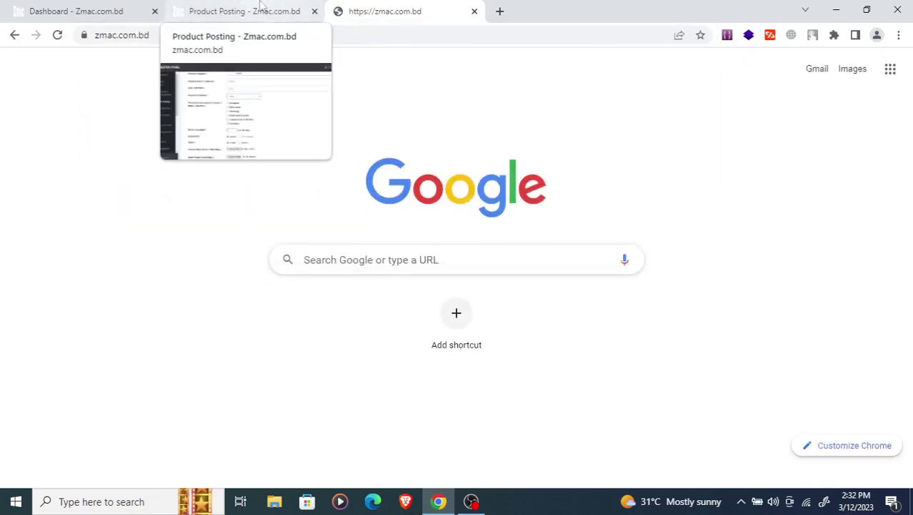
click(270, 9)
click(386, 11)
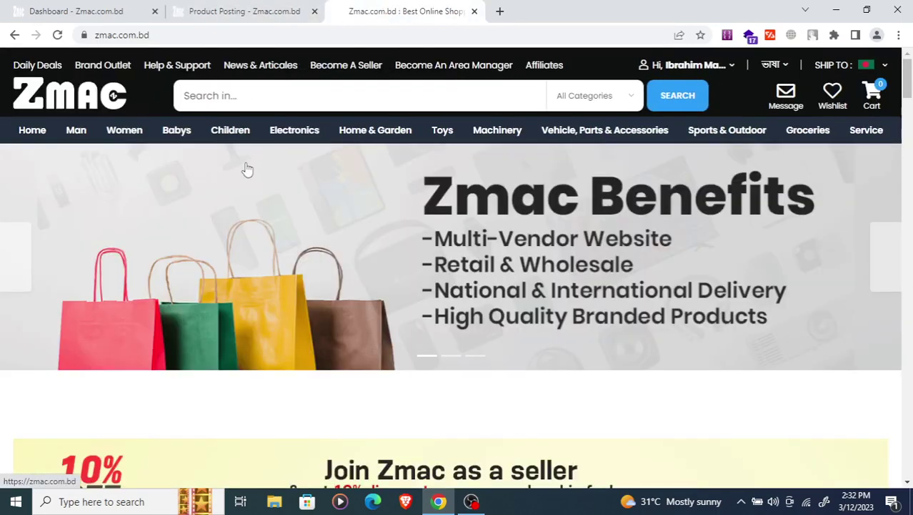
scroll(246, 186, down, 10)
scroll(163, 257, down, 3)
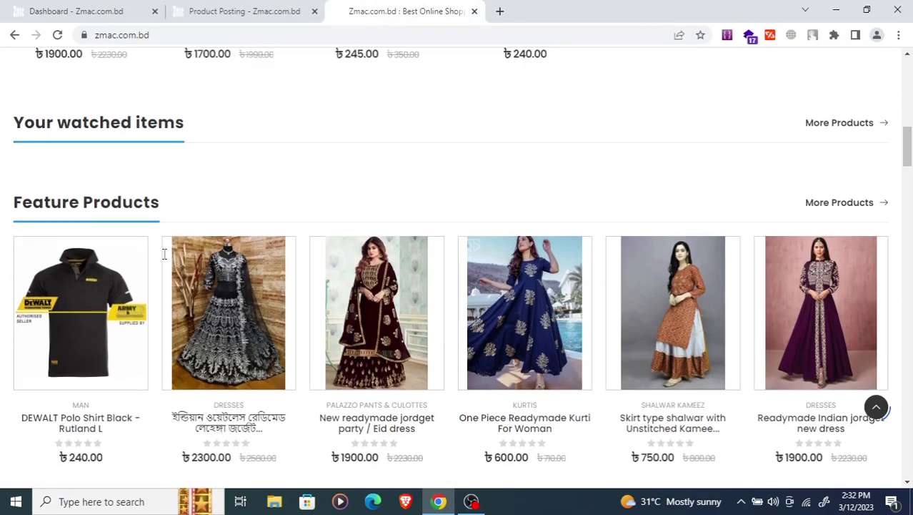
scroll(165, 262, up, 8)
scroll(165, 262, down, 3)
scroll(99, 179, up, 3)
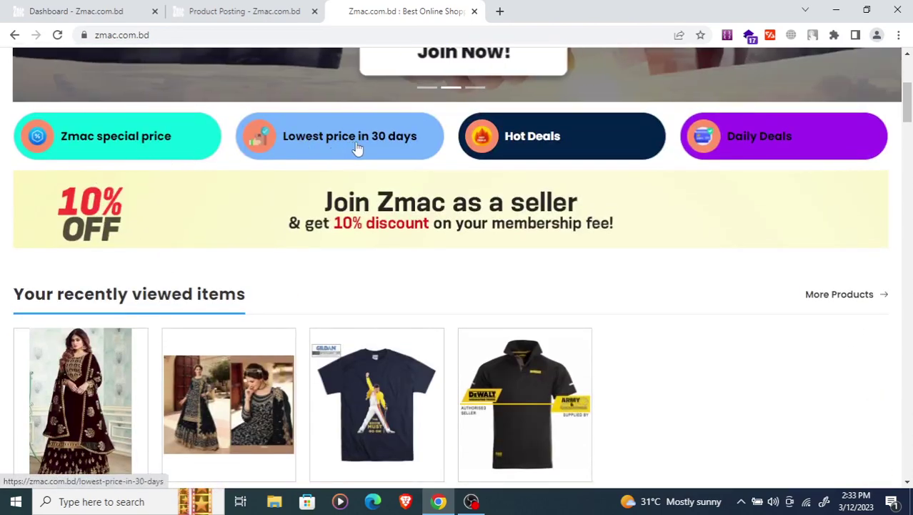
click(248, 8)
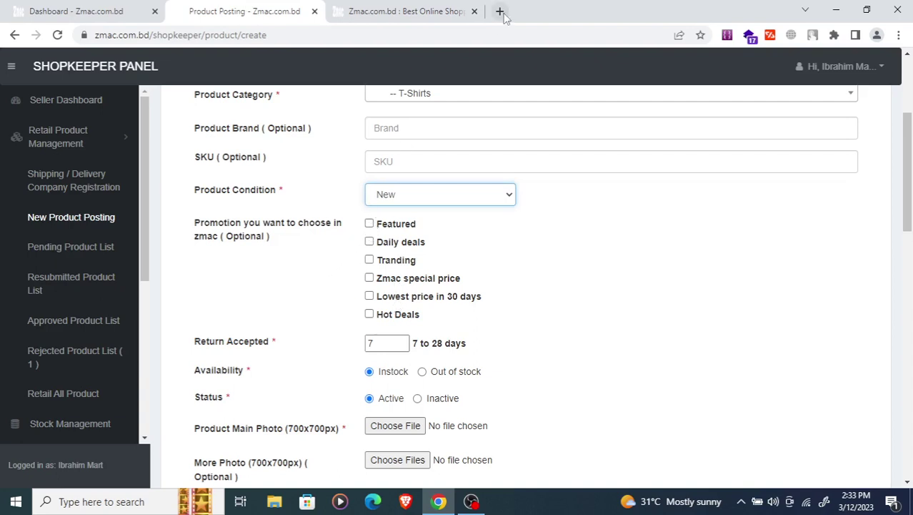
- Tick Featured, Daily deals and Tranding, and leave Return Accepted at 7 days
click(369, 224)
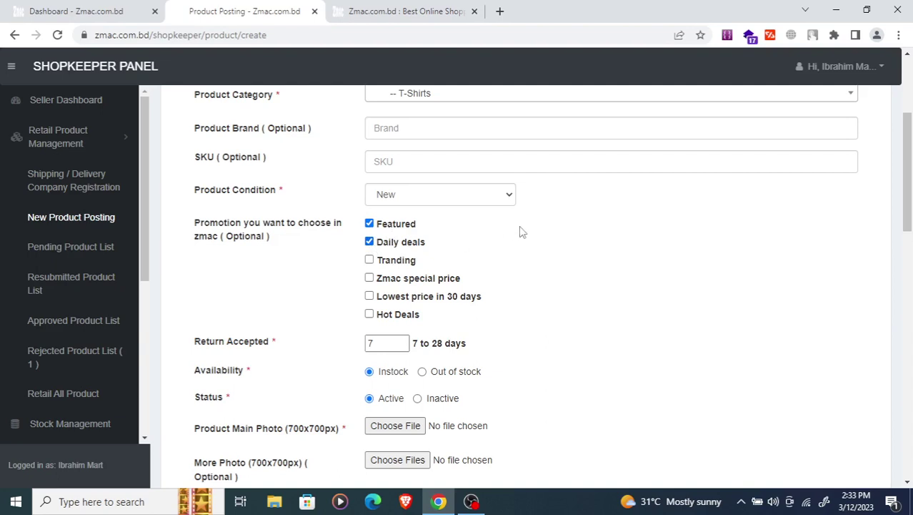
click(370, 261)
scroll(340, 248, down, 2)
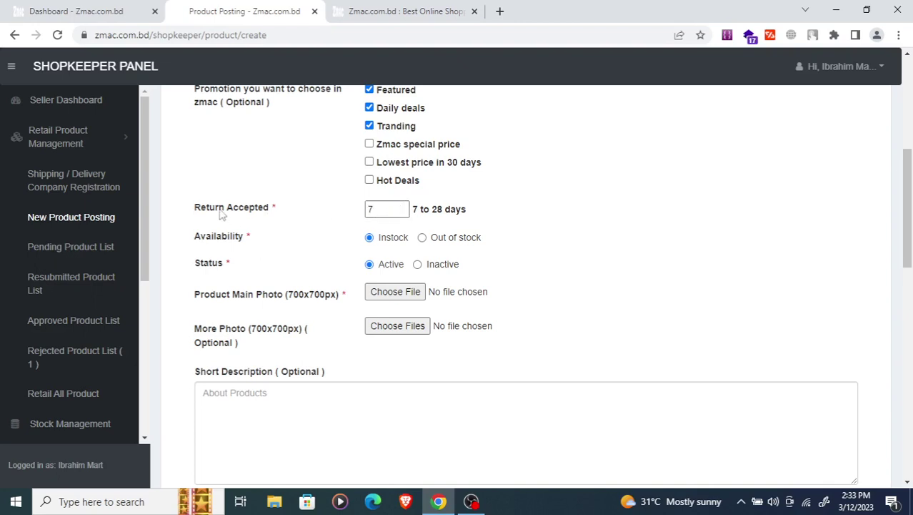
click(382, 214)
scroll(286, 251, down, 1)
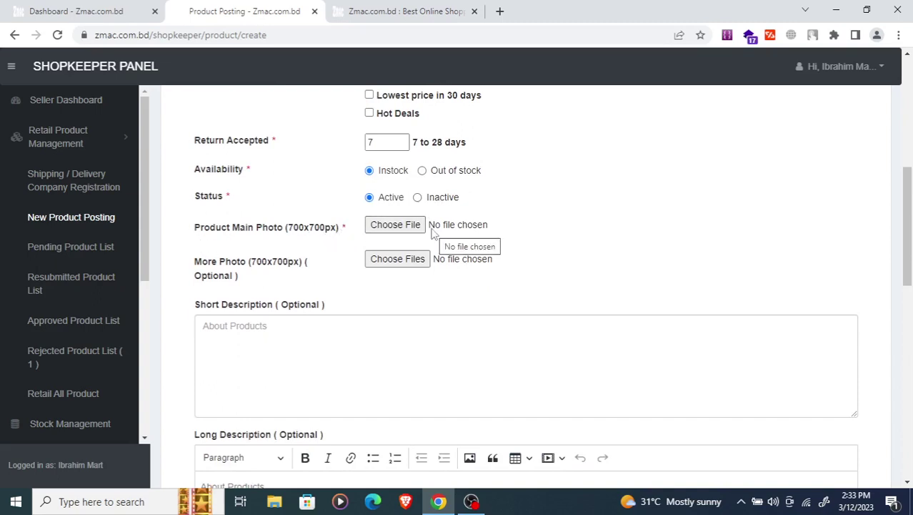
- Attach pxG8L4gRKQZweCy7DEgE.png as the main product photo
click(405, 227)
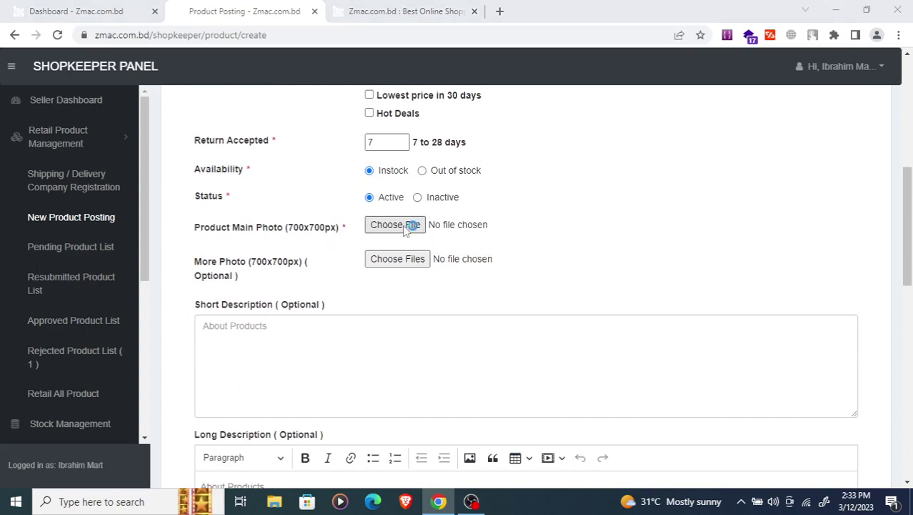
click(404, 227)
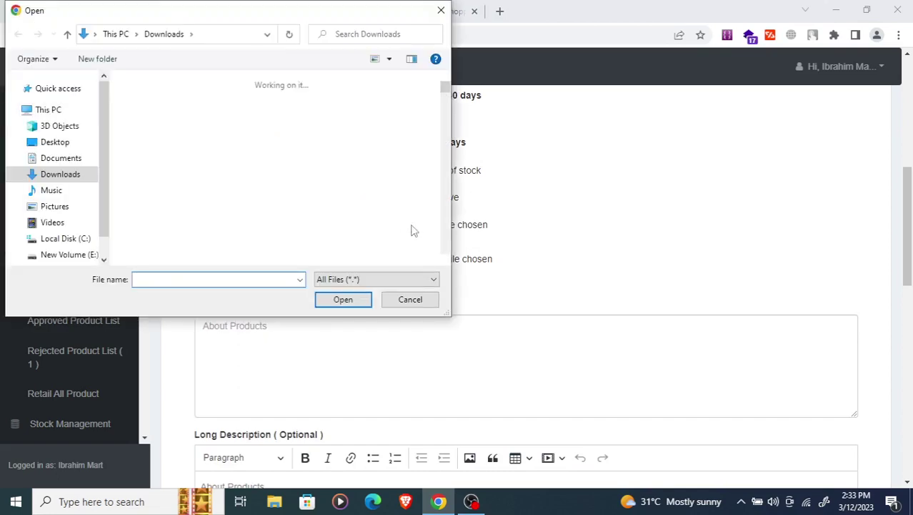
click(411, 299)
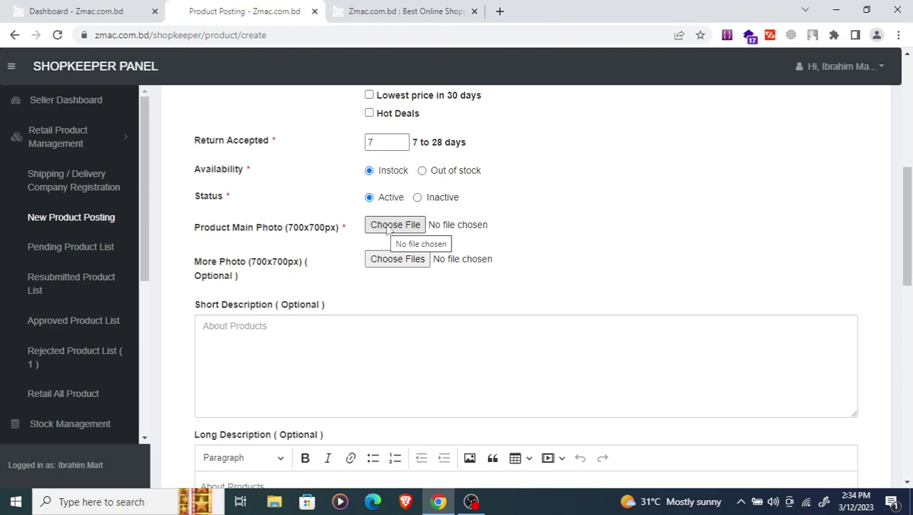
click(390, 226)
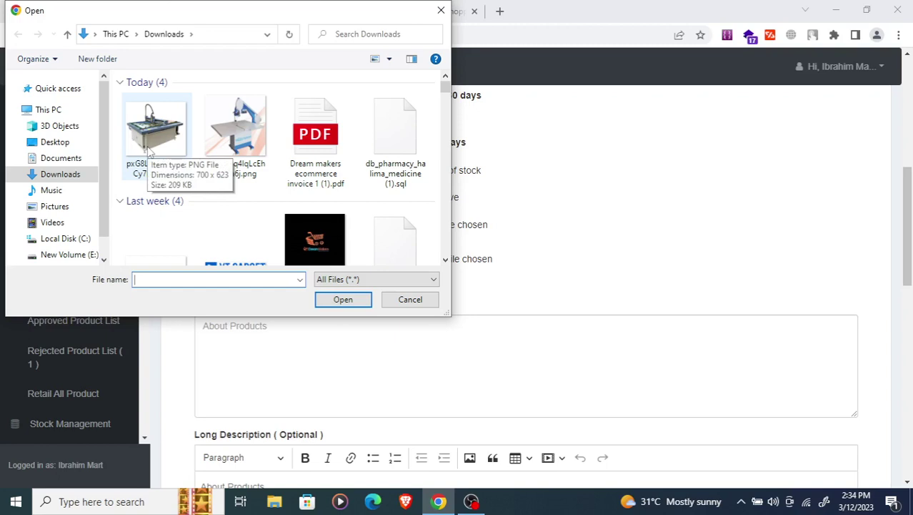
click(149, 148)
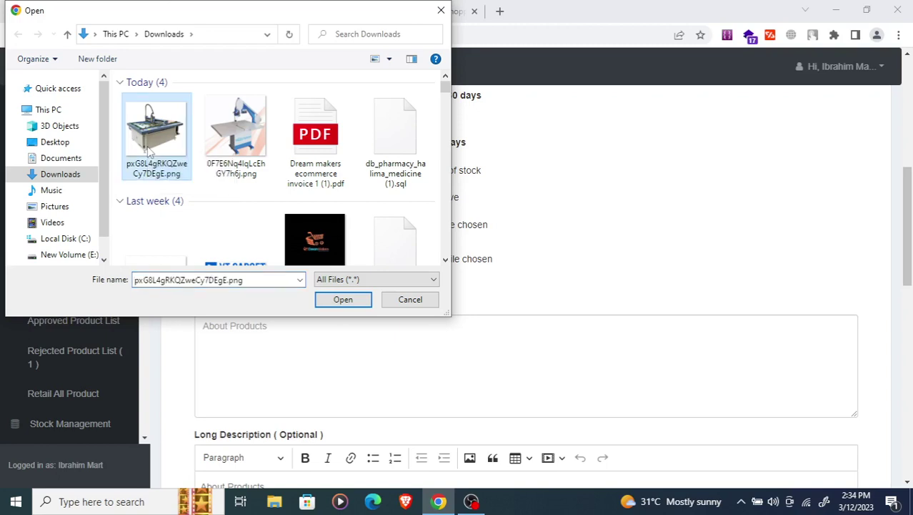
click(343, 299)
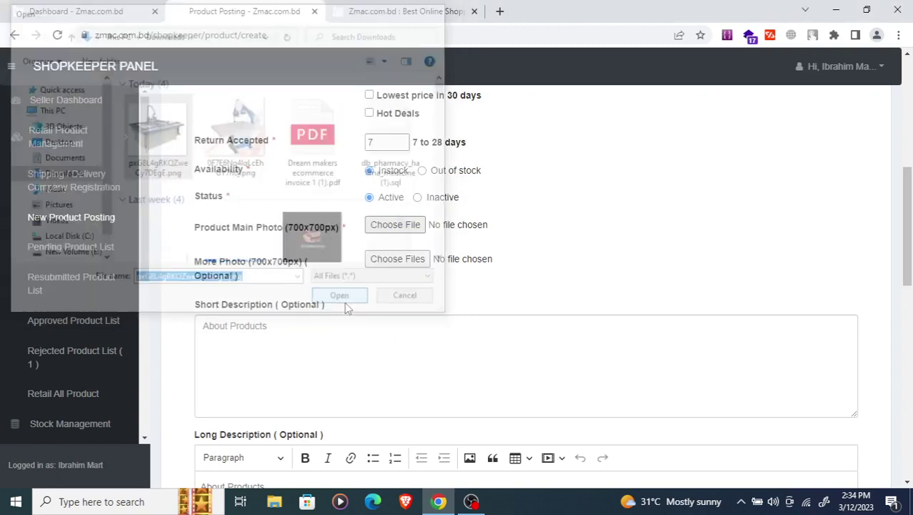
- Add two more PNG images together as additional product photos
click(397, 260)
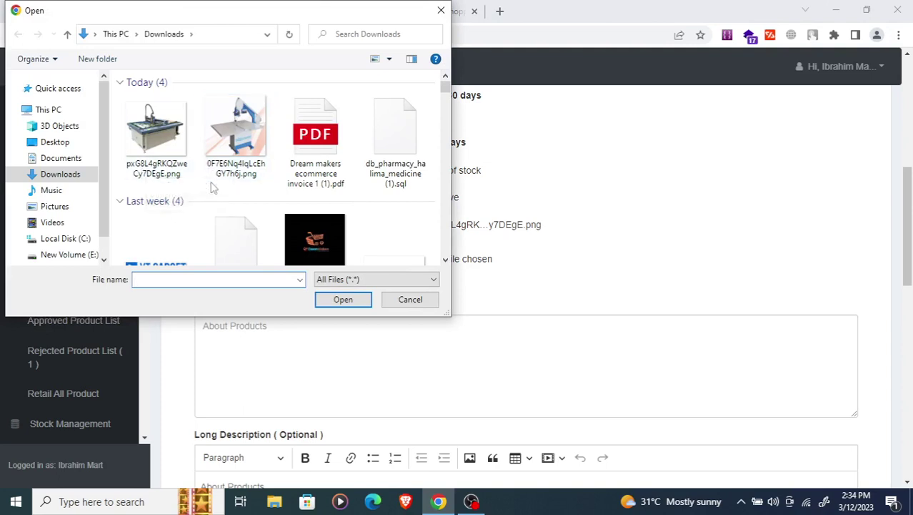
click(161, 159)
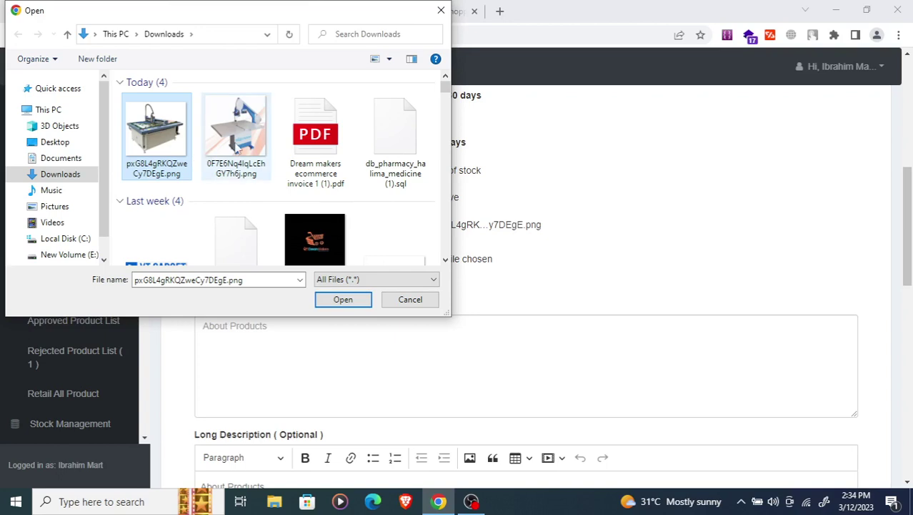
ctrl+click(233, 147)
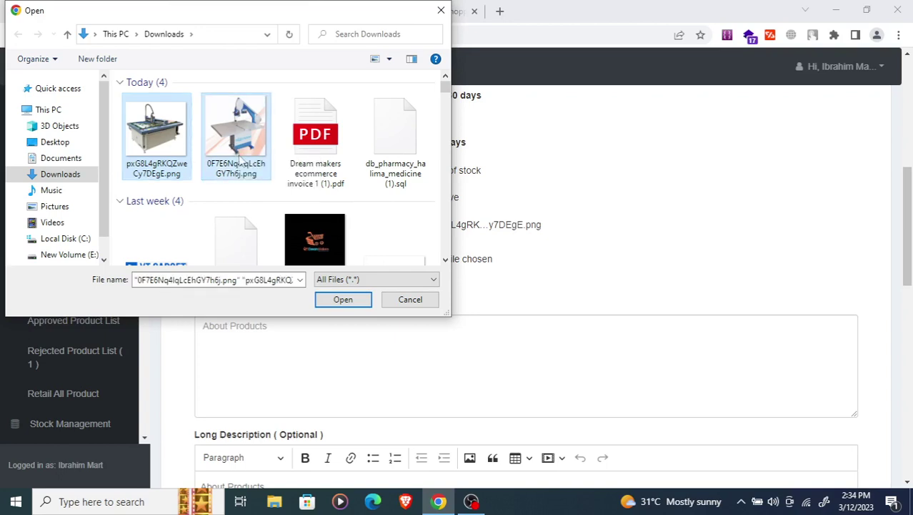
scroll(242, 166, down, 5)
scroll(241, 167, up, 5)
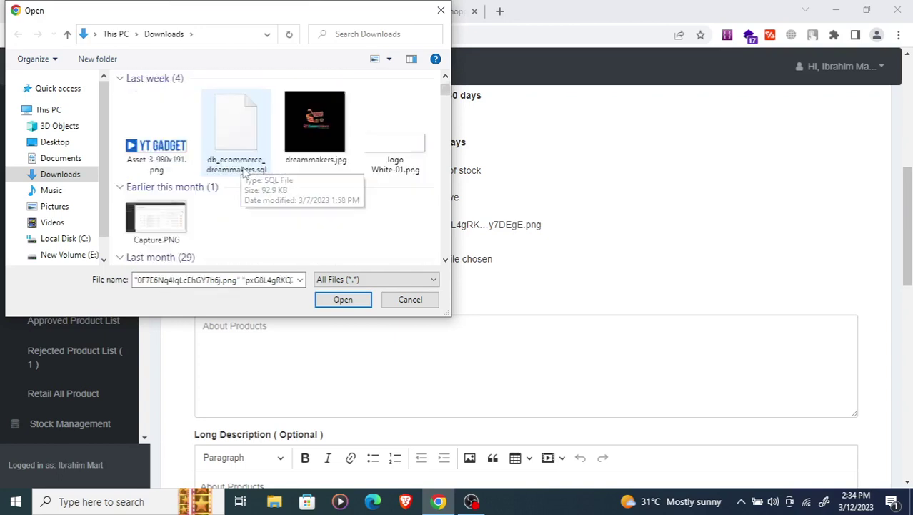
click(342, 300)
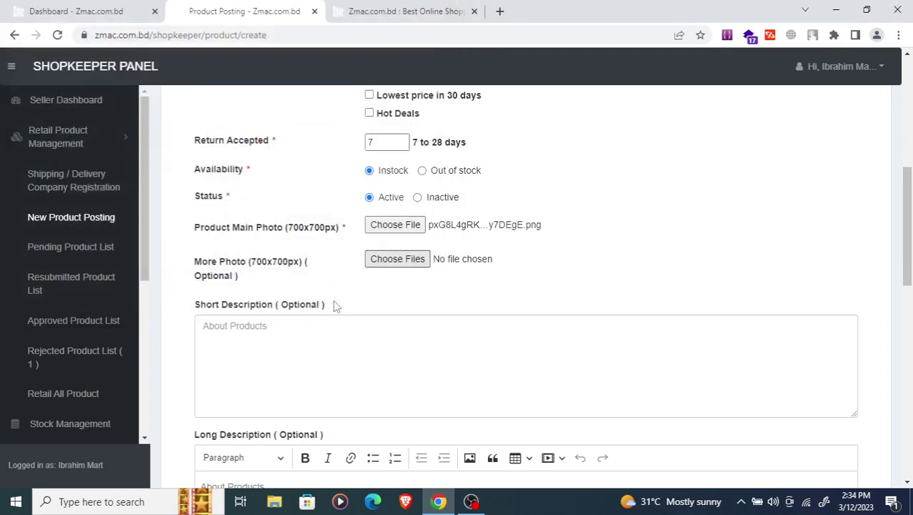
scroll(395, 282, down, 2)
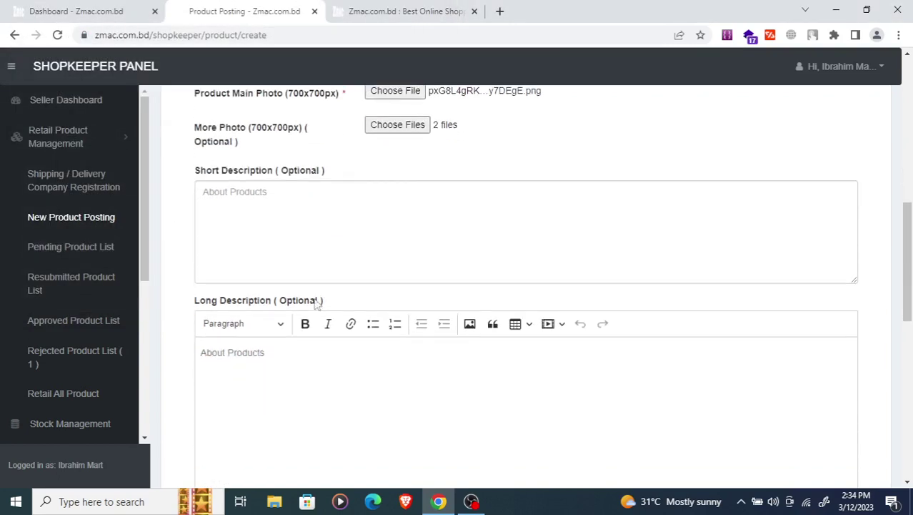
- Type 'dhi' in the short description, then open the Queen Freddie Mercury T-shirt storefront page
click(314, 238)
text(dhi)
click(386, 8)
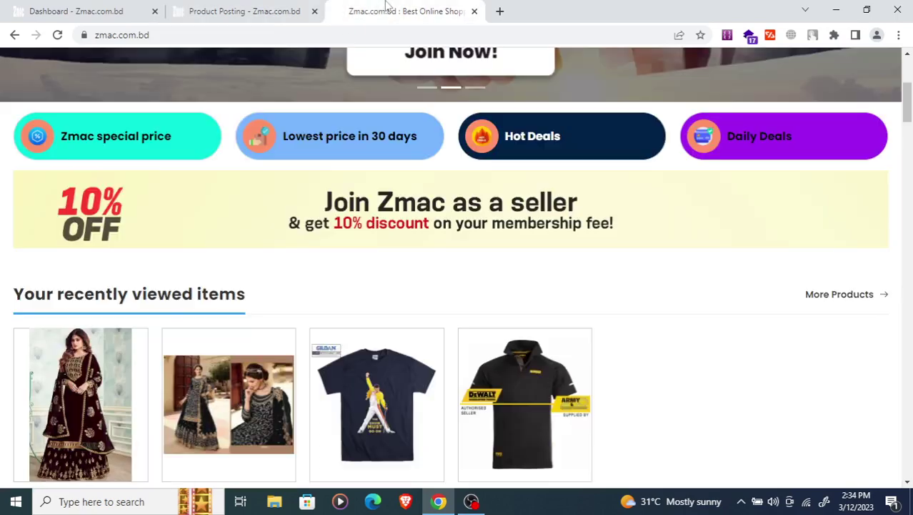
scroll(307, 392, down, 3)
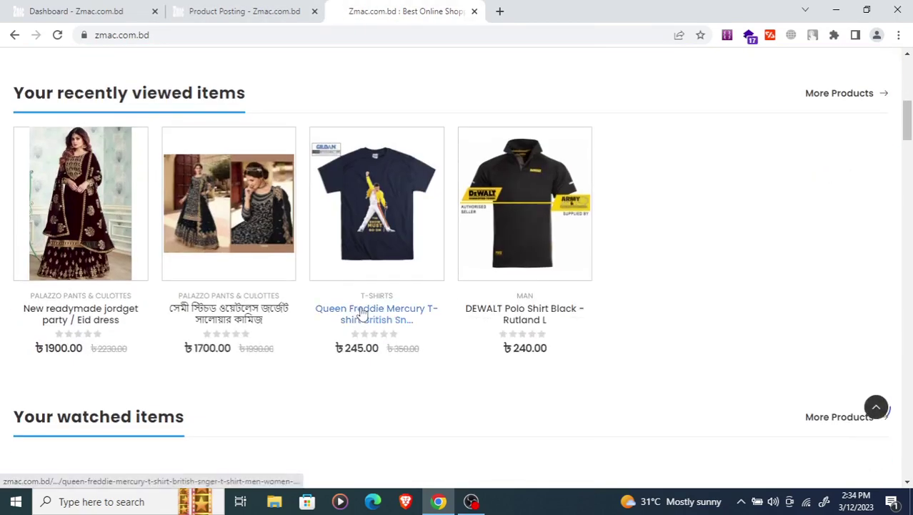
click(363, 315)
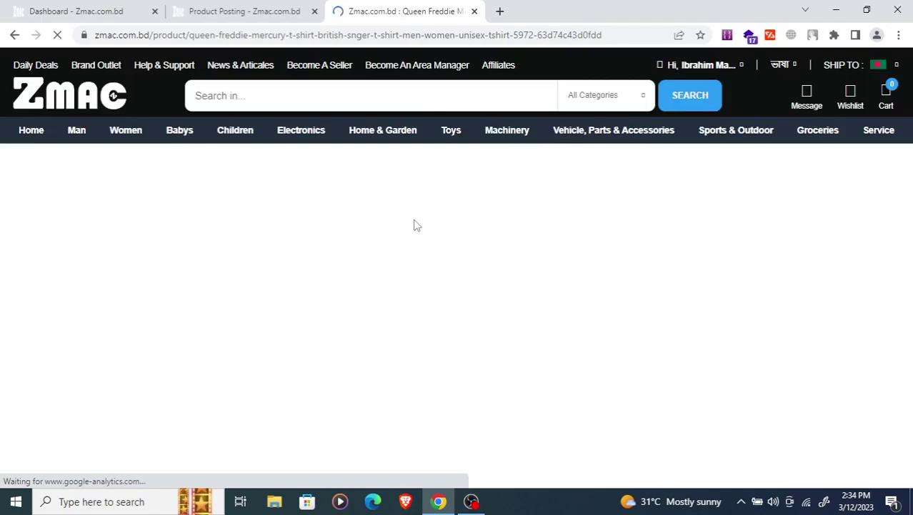
scroll(416, 225, down, 3)
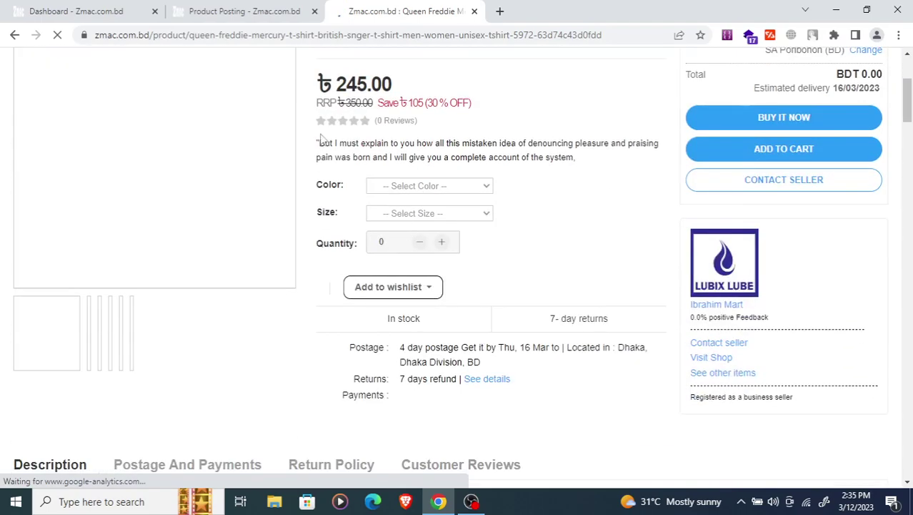
- Add 'dfe' to the short description and start the long description with 'sdfd'
click(244, 10)
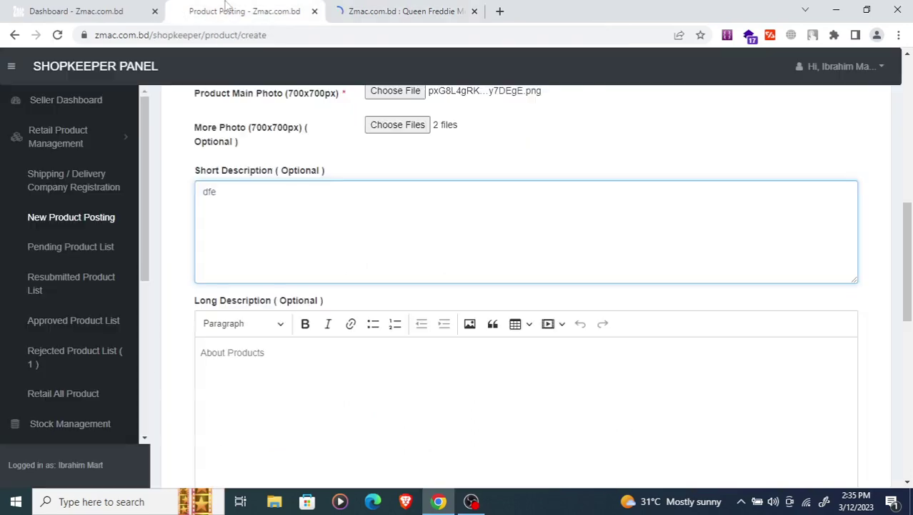
click(277, 225)
text(dfe)
scroll(293, 225, down, 2)
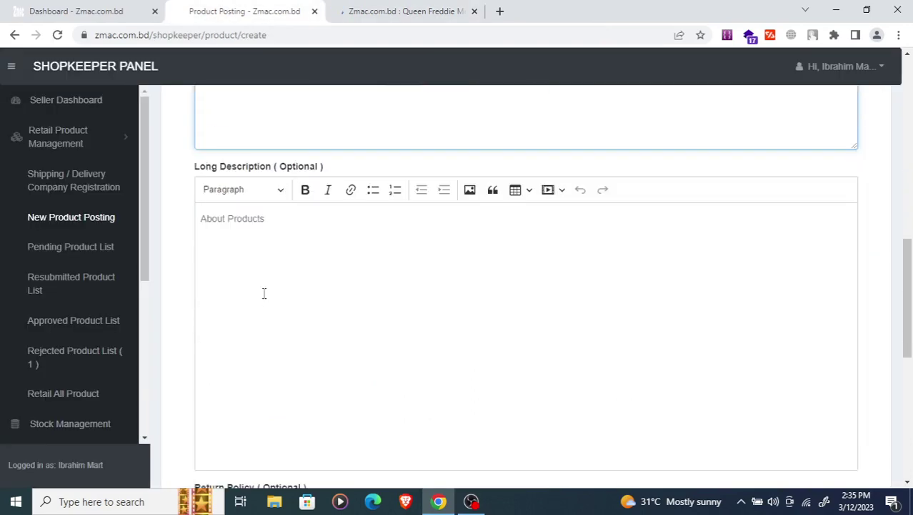
click(277, 248)
text(sdfd)
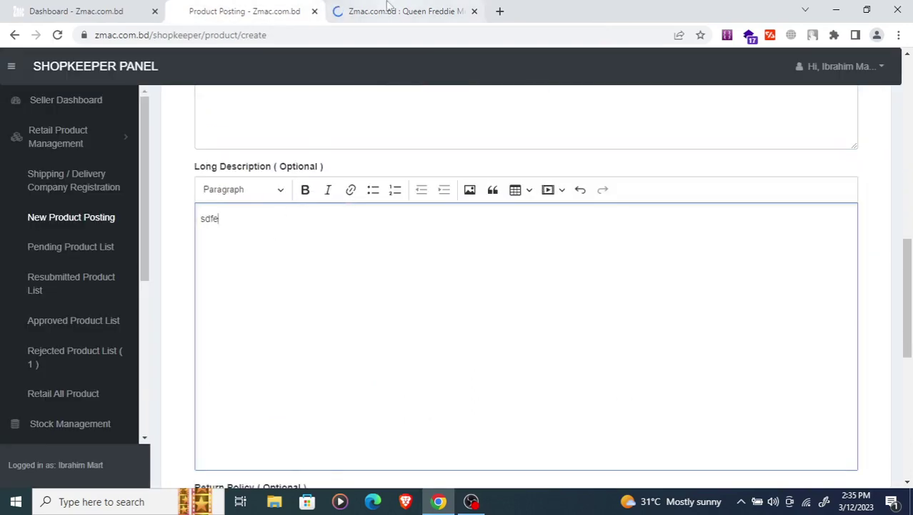
- On the Queen Freddie page, highlight the text from 'Item specifics' down to 'Gildan Softstyle'
key(ctrl+Tab)
scroll(214, 278, down, 3)
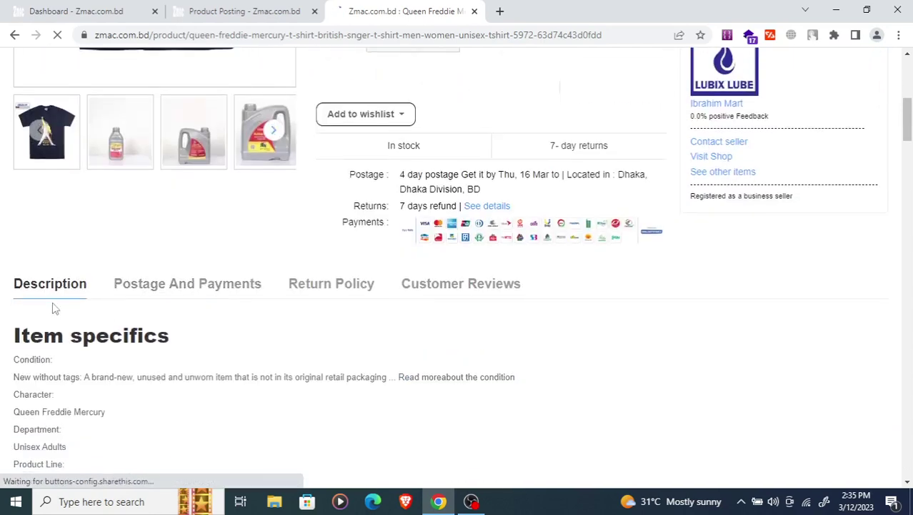
scroll(53, 325, down, 2)
scroll(153, 415, down, 4)
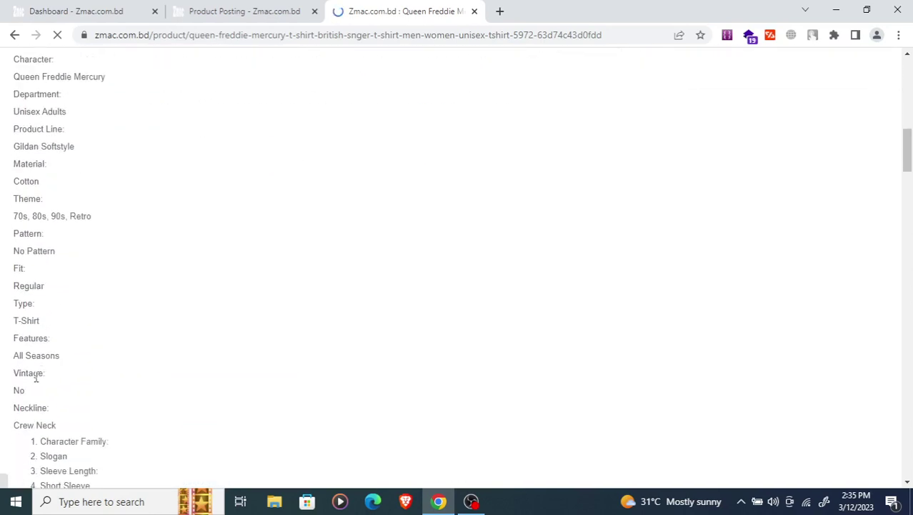
click(254, 11)
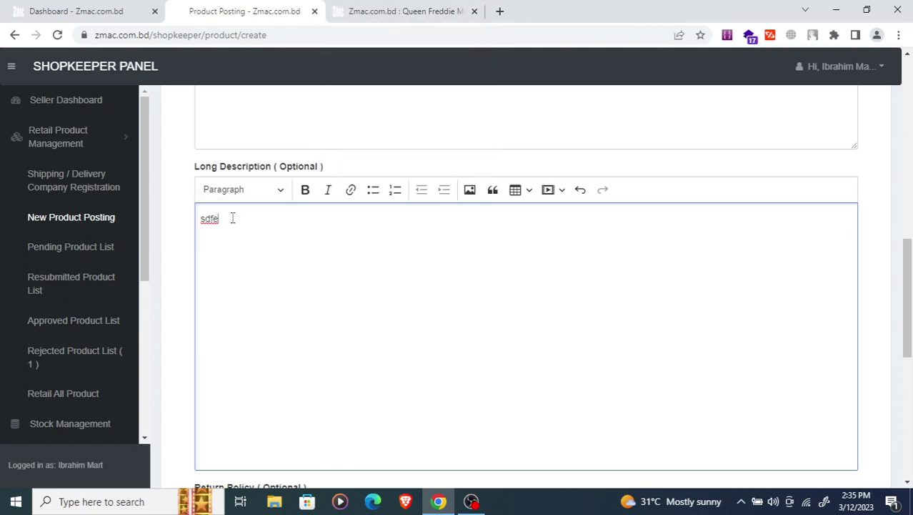
scroll(257, 261, down, 2)
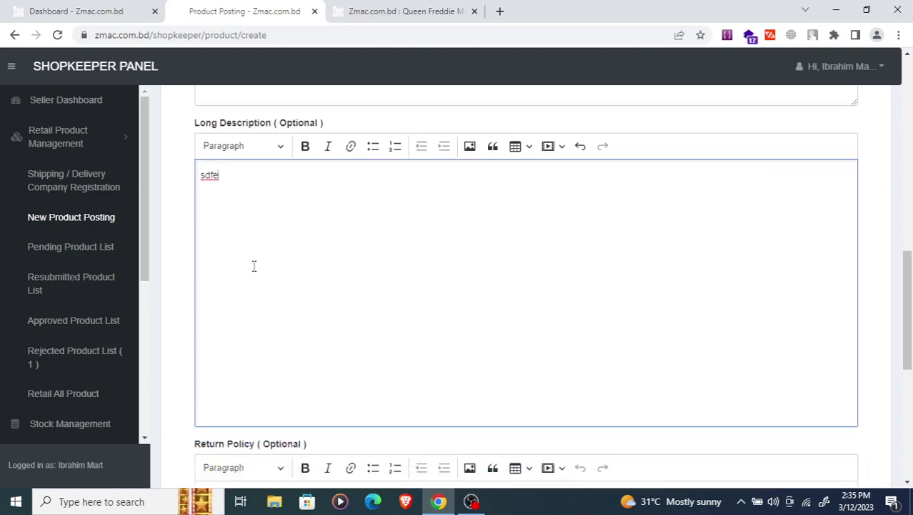
click(361, 8)
scroll(282, 152, up, 7)
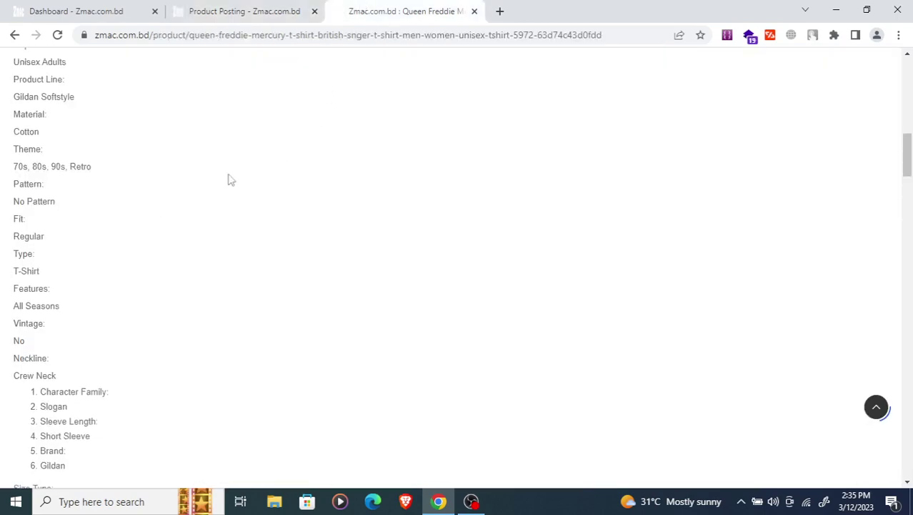
scroll(291, 167, down, 2)
scroll(208, 284, down, 2)
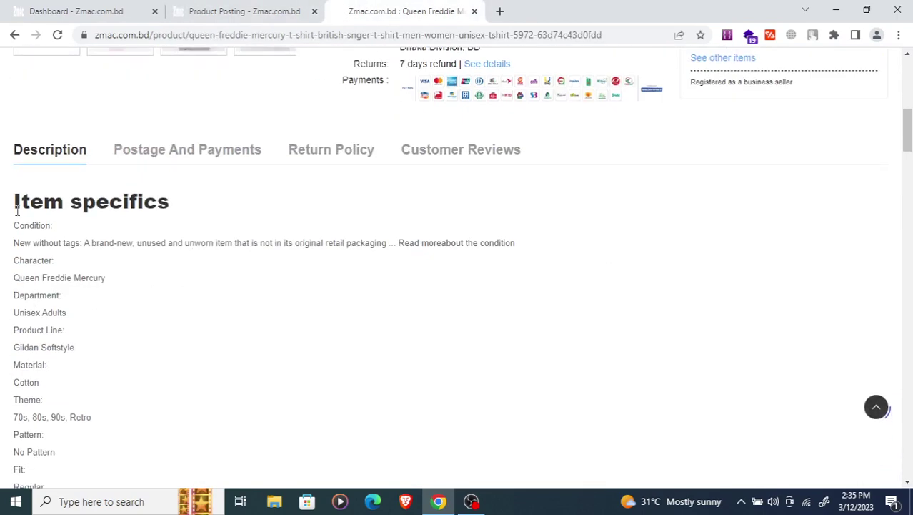
drag(14, 200, 97, 356)
key(ctrl+c)
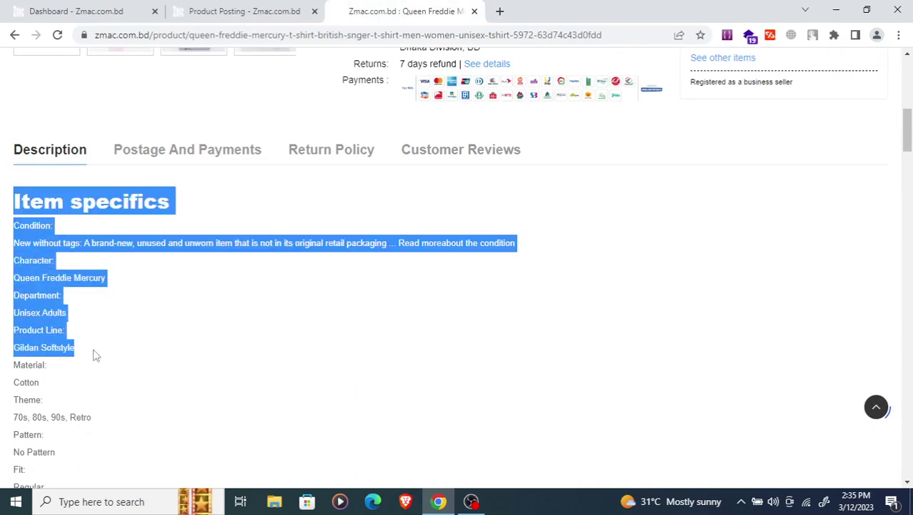
- Replace the long description's contents with the copied item specifics
click(215, 18)
key(ctrl+a)
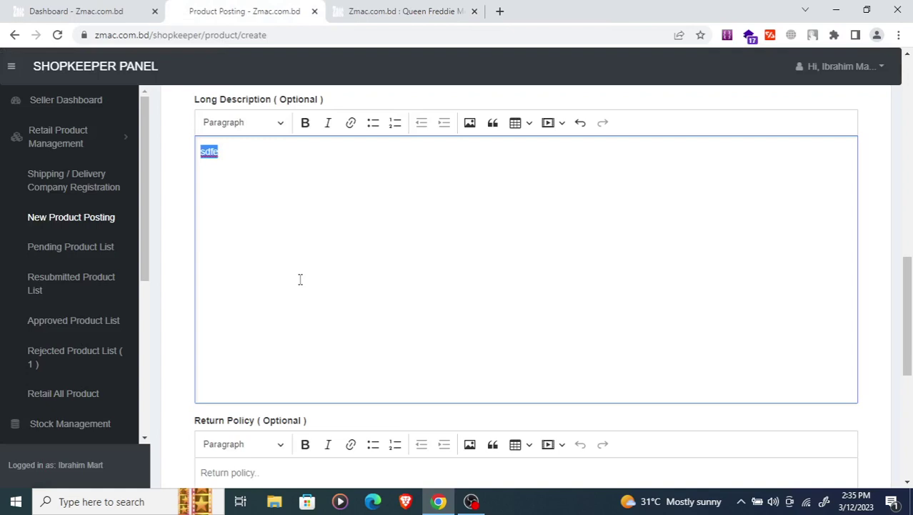
key(ctrl+v)
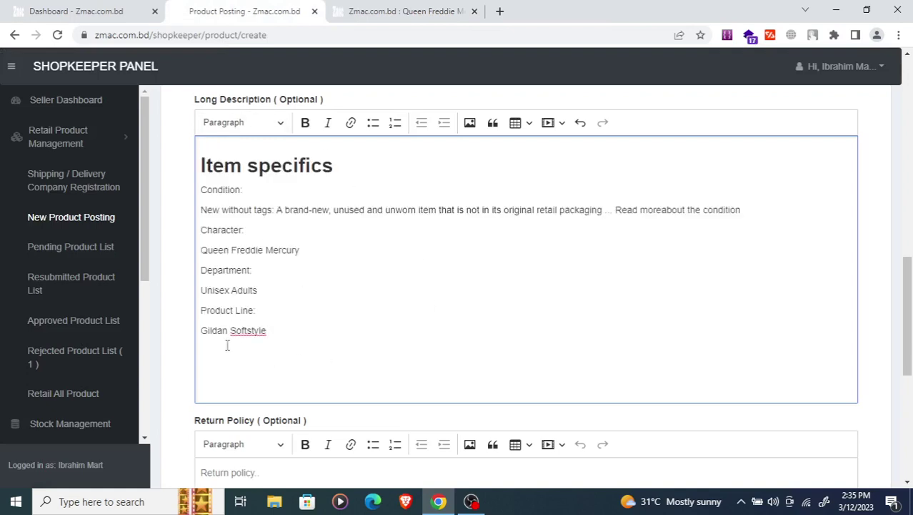
scroll(250, 314, down, 2)
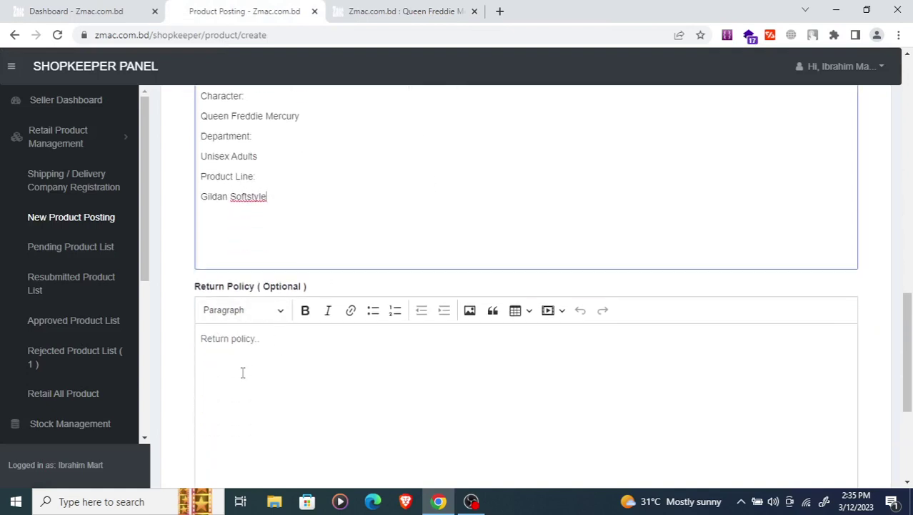
- Check the Queen Freddie return policy, then enter 'dfe' as the form's return policy
click(347, 9)
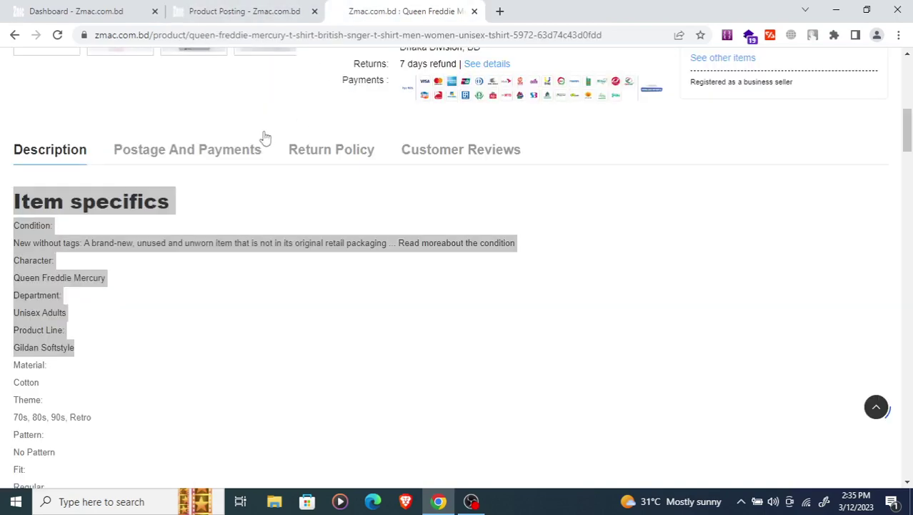
click(320, 151)
click(243, 11)
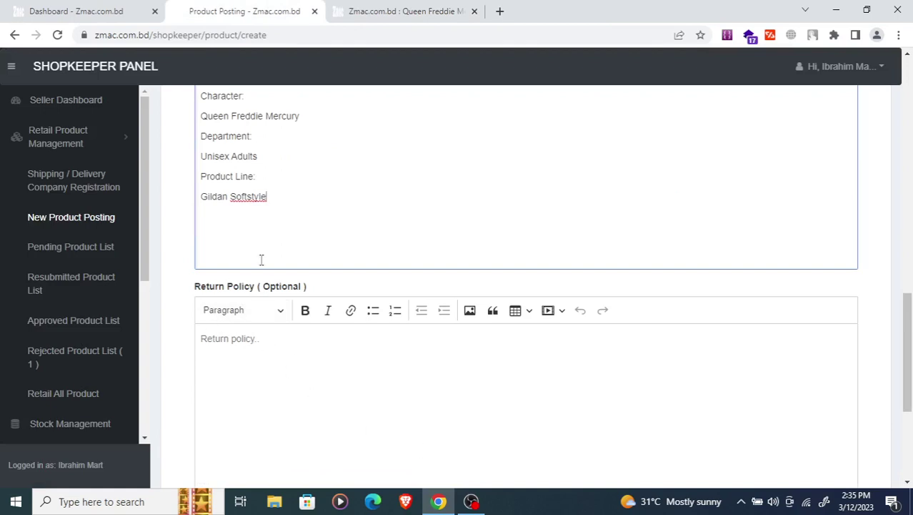
scroll(264, 264, down, 1)
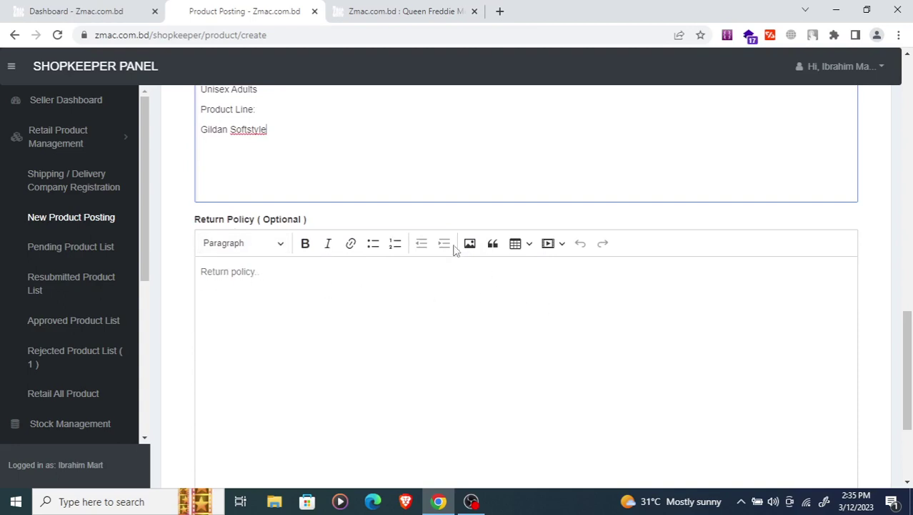
click(414, 8)
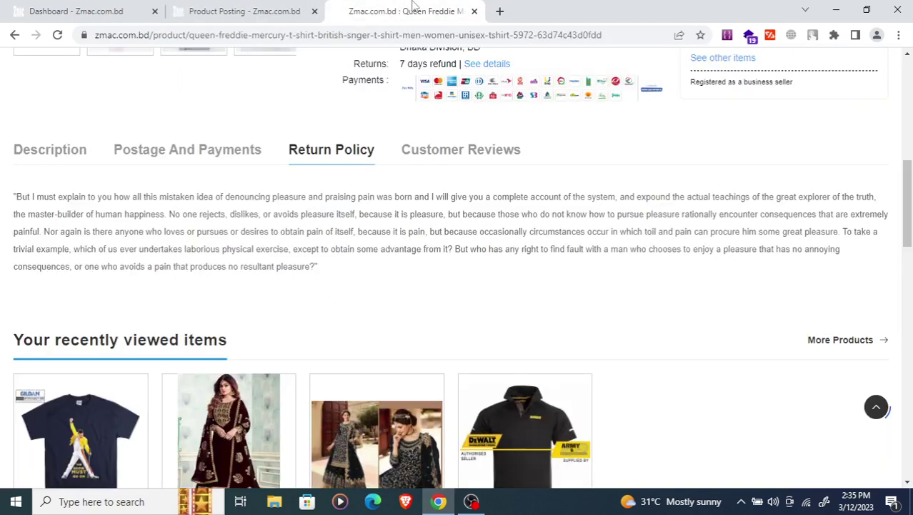
click(247, 11)
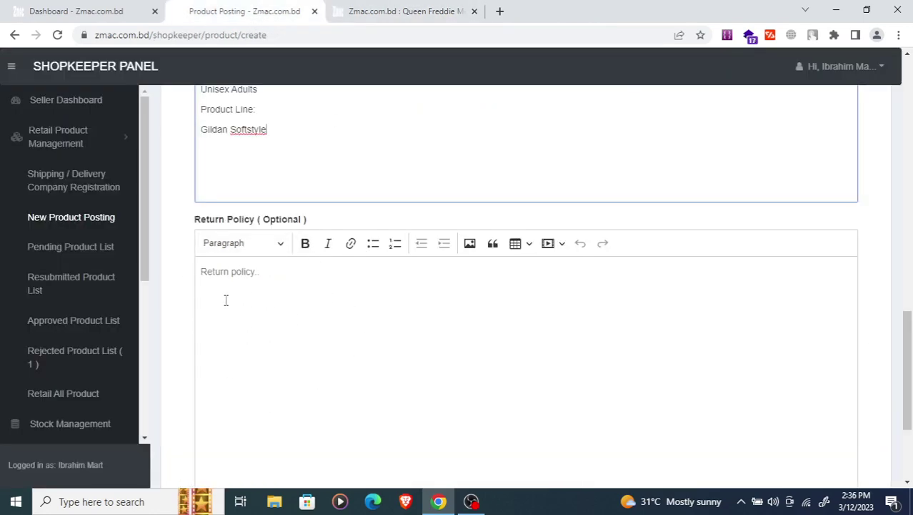
click(402, 10)
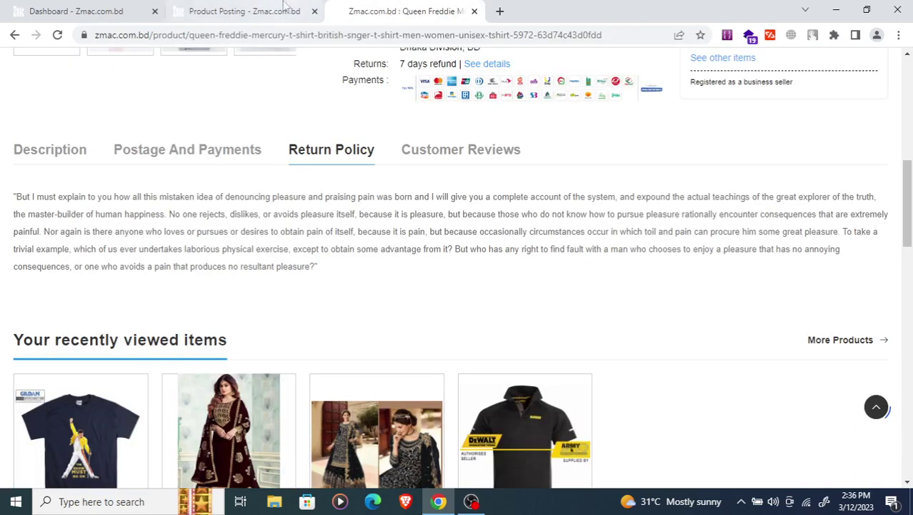
click(247, 11)
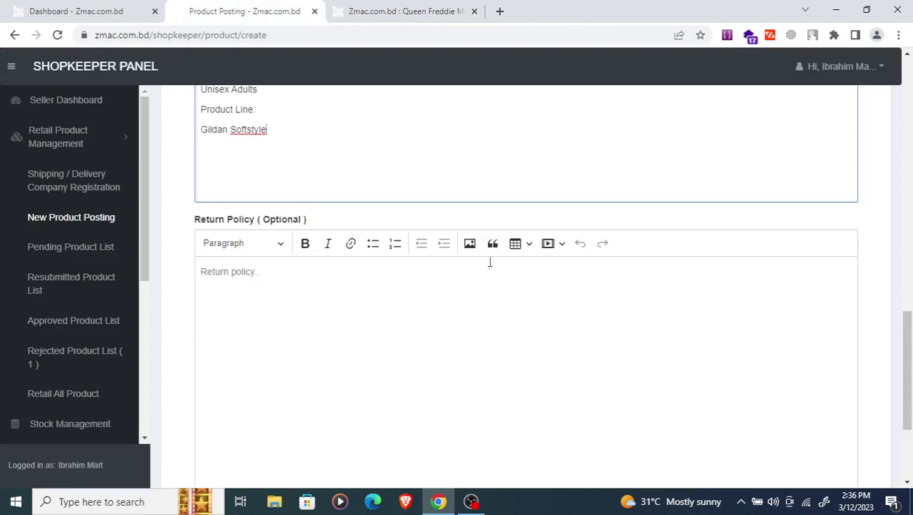
click(229, 287)
text(dfe)
scroll(236, 282, down, 3)
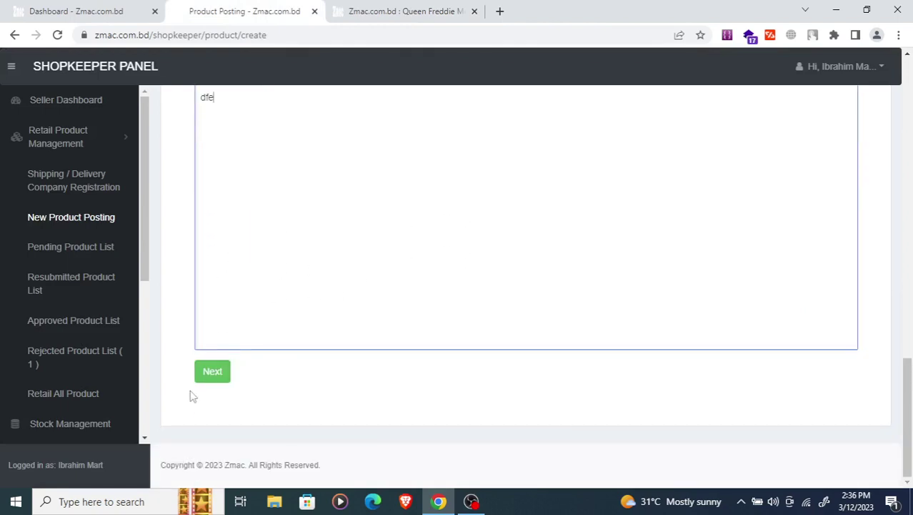
- Continue to the pricing step, enter stock quantity 50, and view the Queen Freddie product page
click(217, 374)
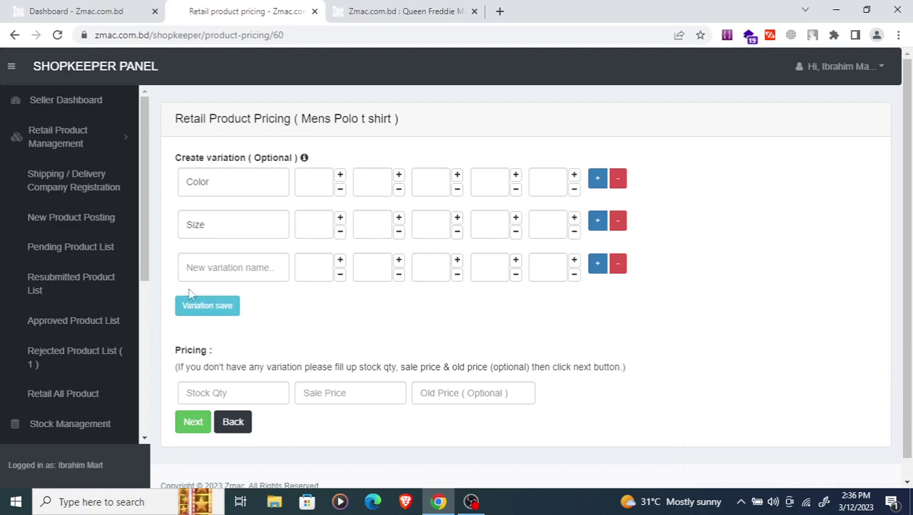
scroll(190, 293, down, 1)
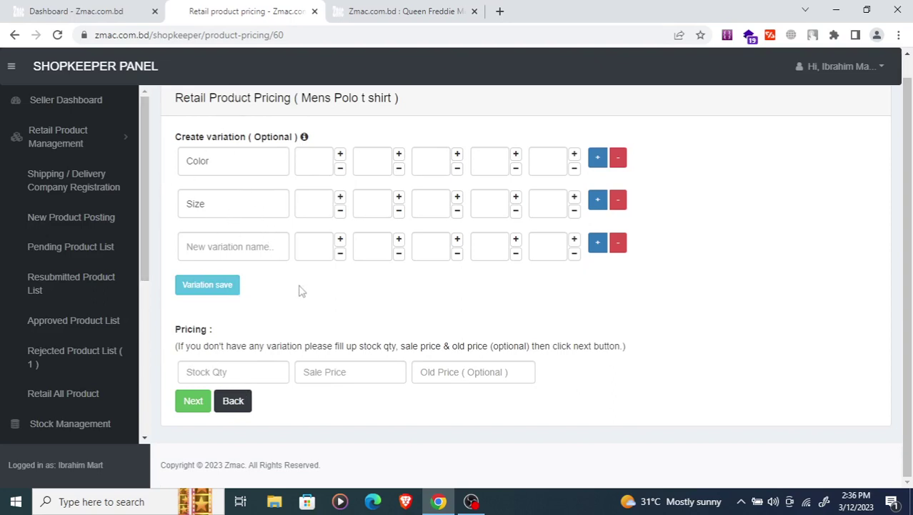
click(223, 376)
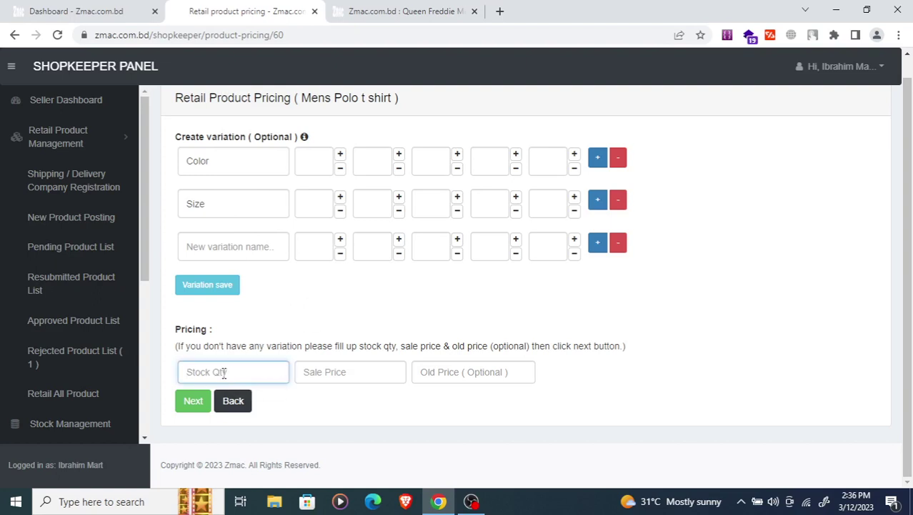
text(50)
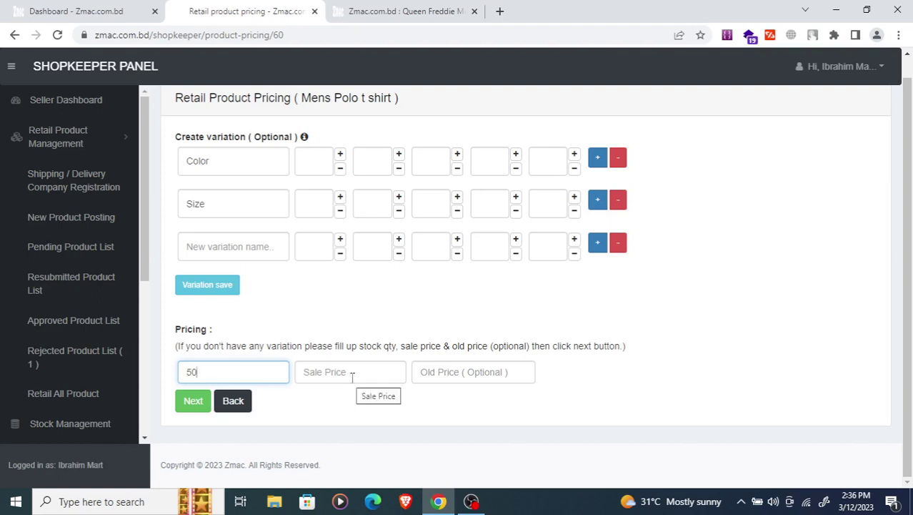
click(354, 374)
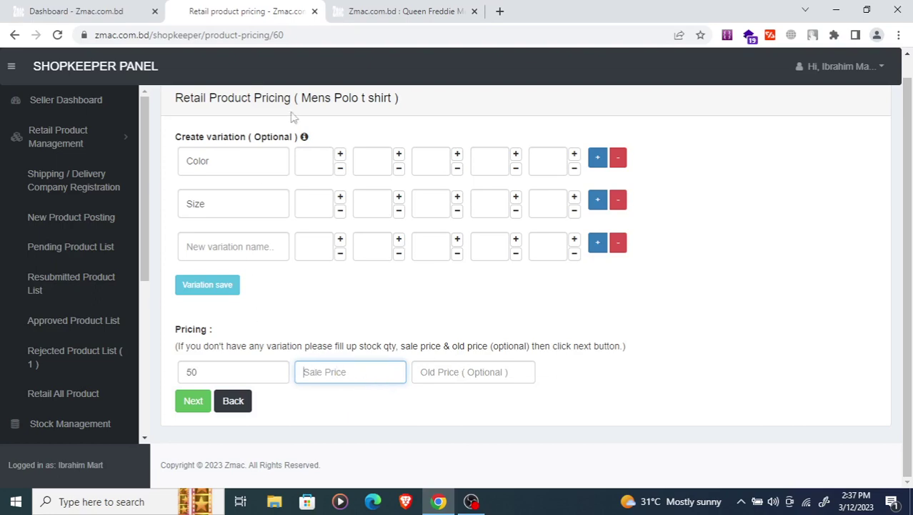
key(ctrl+Tab)
scroll(307, 192, down, 3)
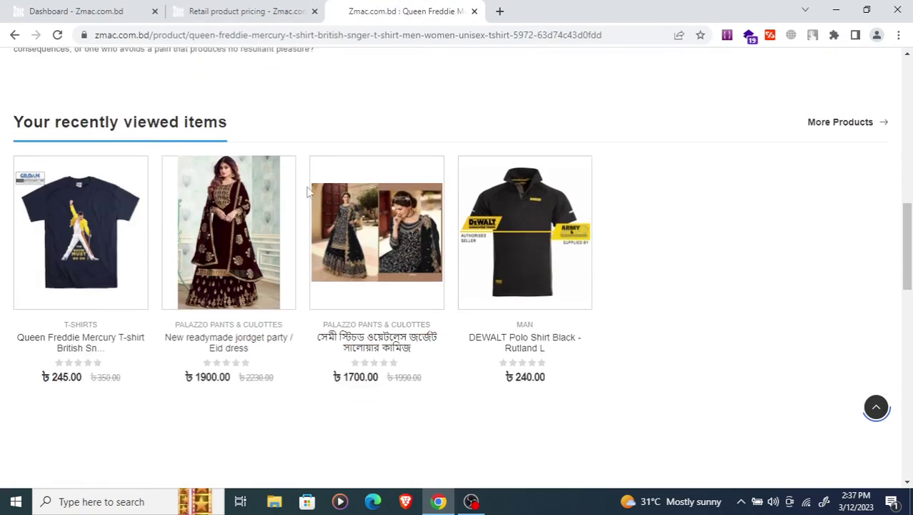
- Scroll to Recently viewed and Feature Products, then go back to the pricing form's first Color box
scroll(308, 192, down, 2)
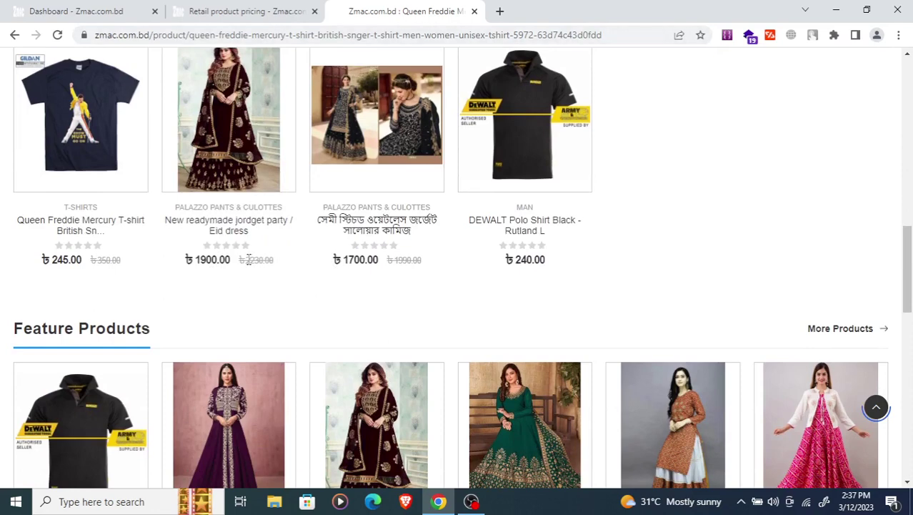
click(233, 13)
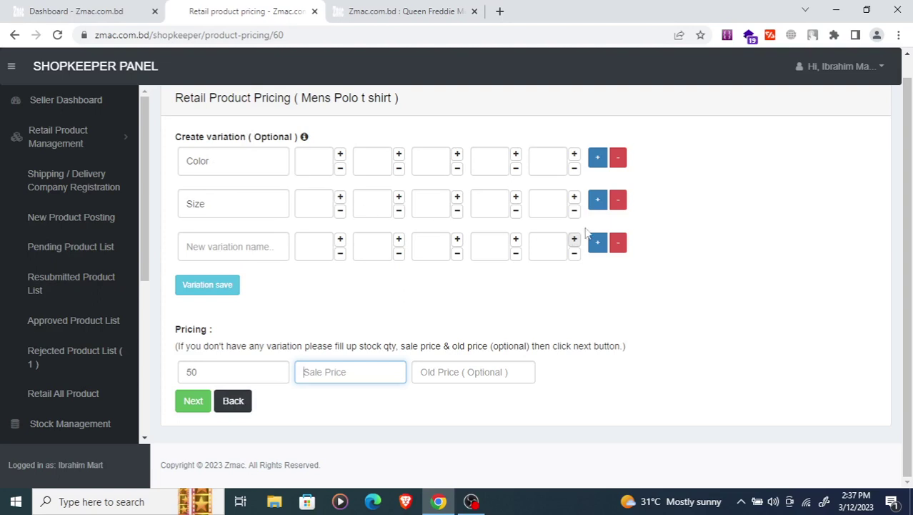
click(310, 160)
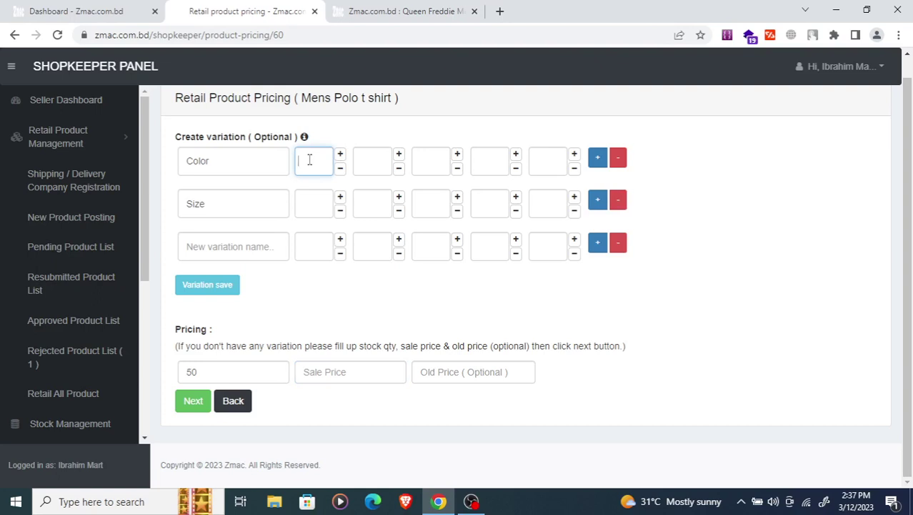
- Keep Color values Red, Blue and Black after adding and removing spare slots, and clear the Size name
click(373, 162)
click(433, 161)
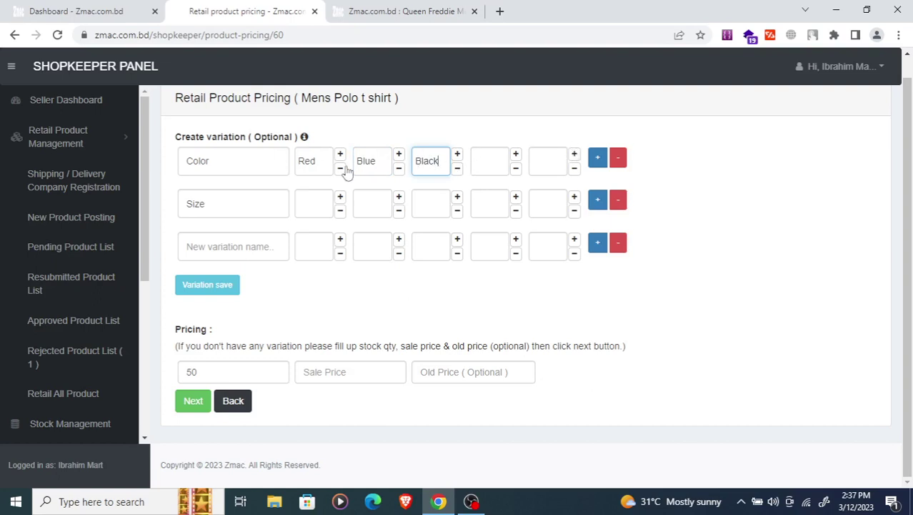
click(572, 155)
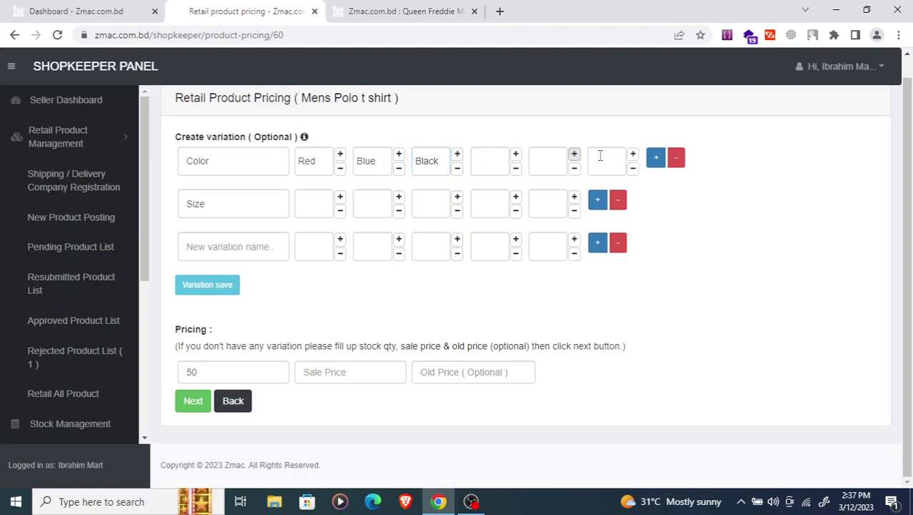
click(633, 155)
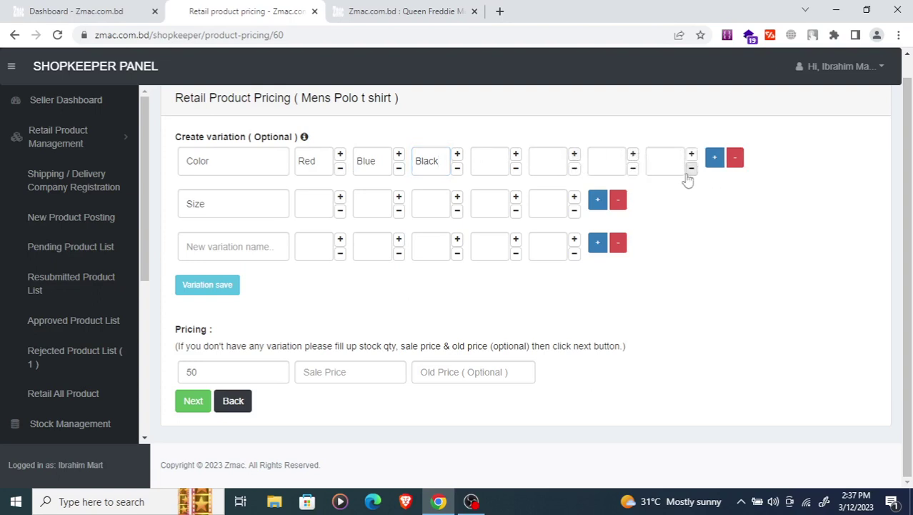
click(691, 168)
click(633, 169)
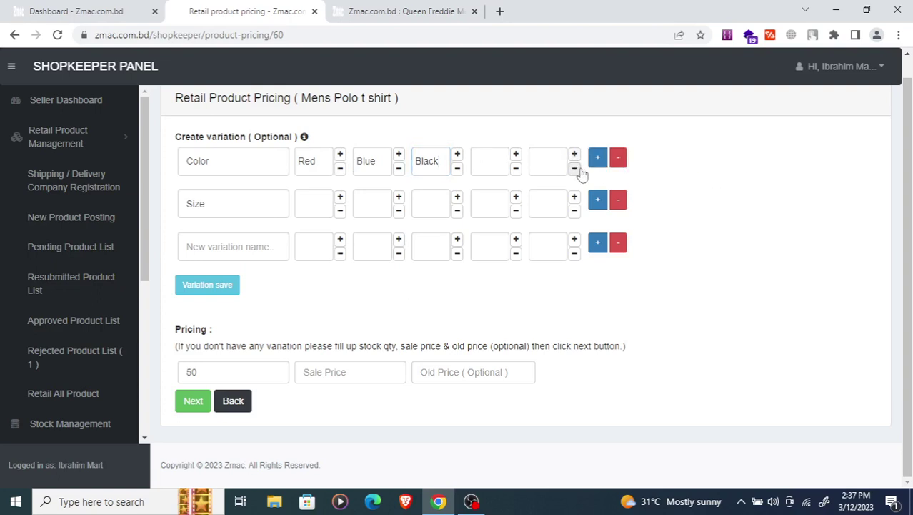
click(573, 169)
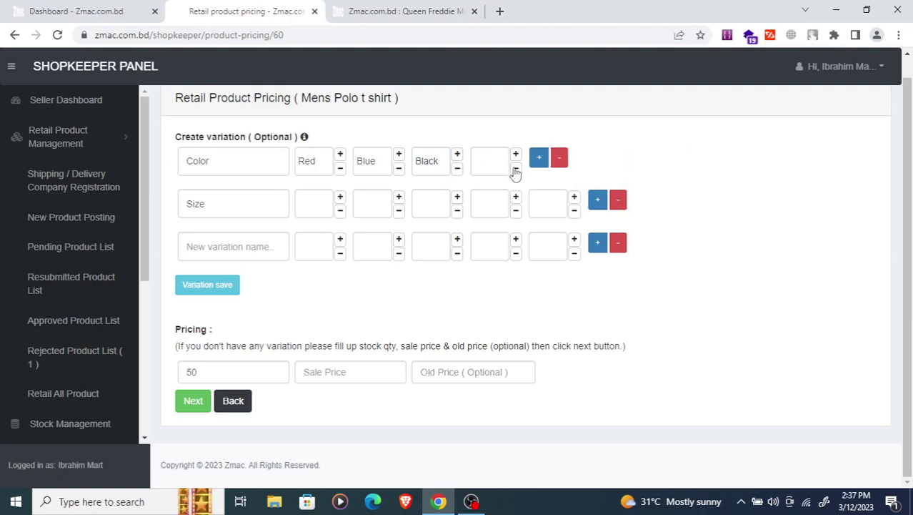
click(235, 200)
key(BackSpace)
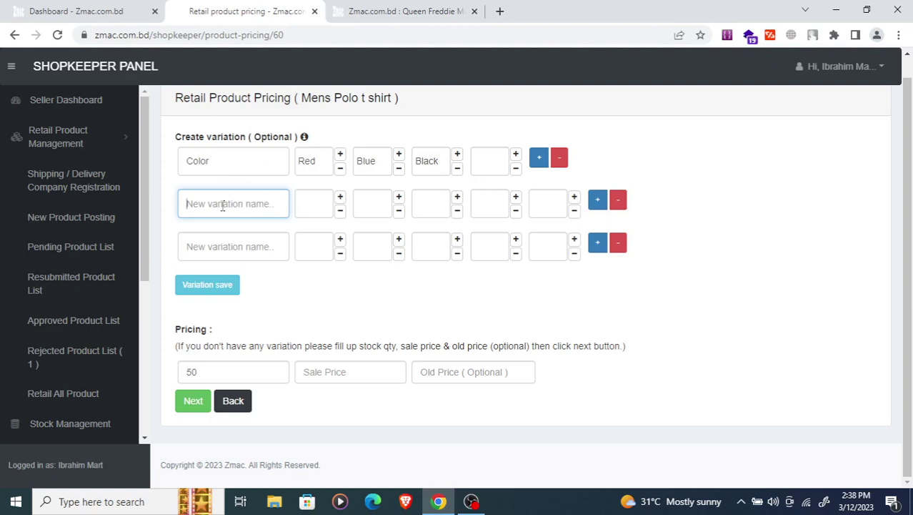
- Add and remove two extra variation rows, and name the second variation Size
click(598, 242)
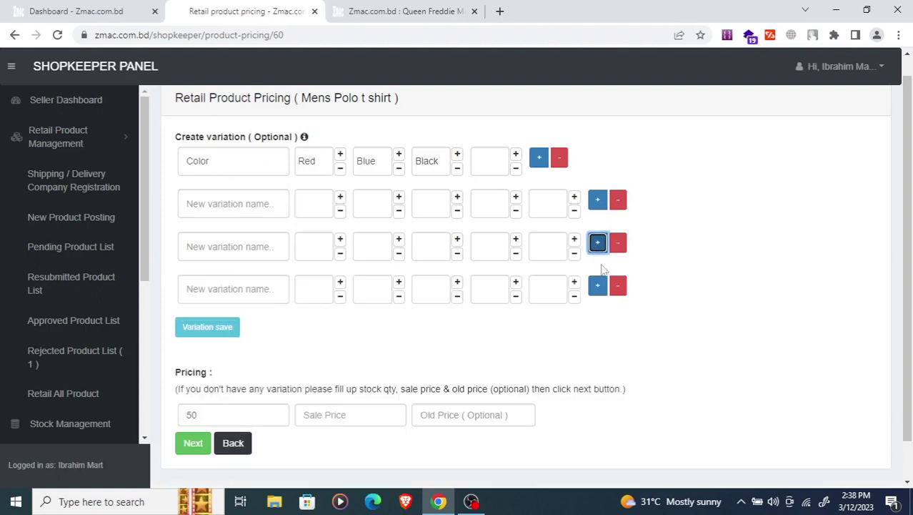
click(599, 289)
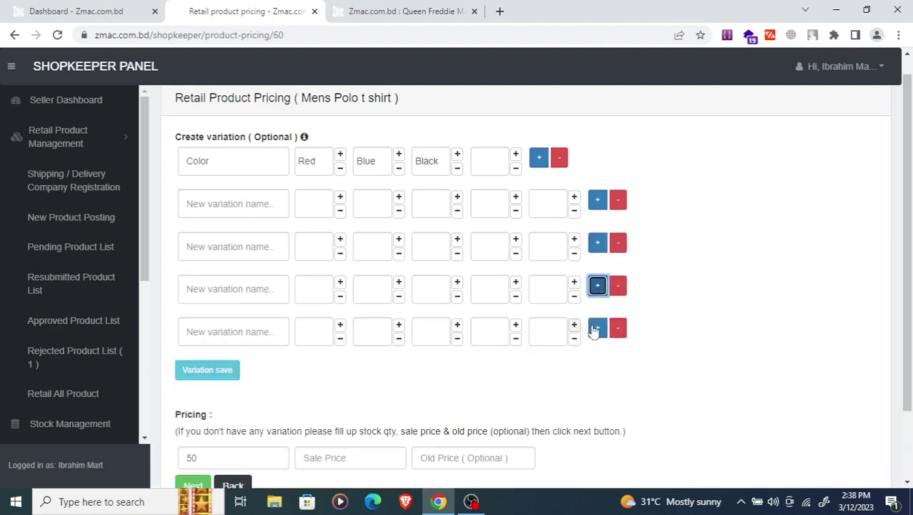
click(618, 329)
click(618, 289)
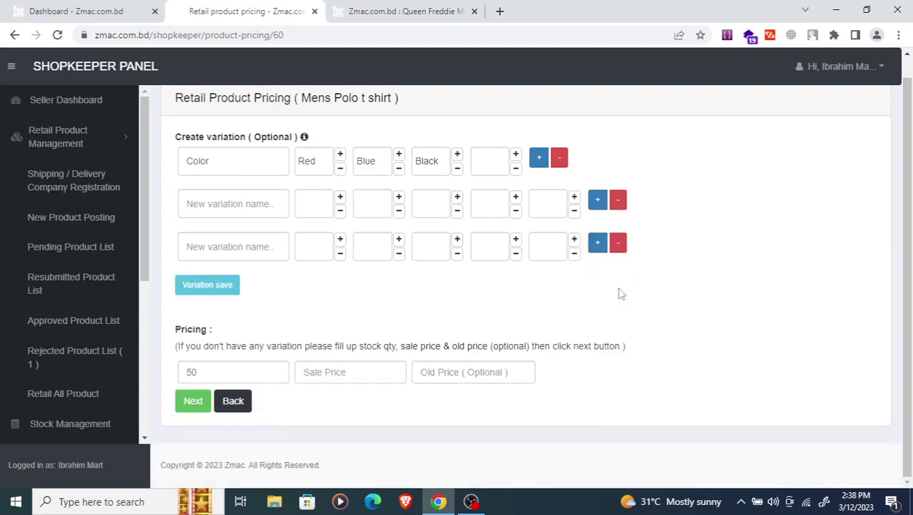
click(233, 203)
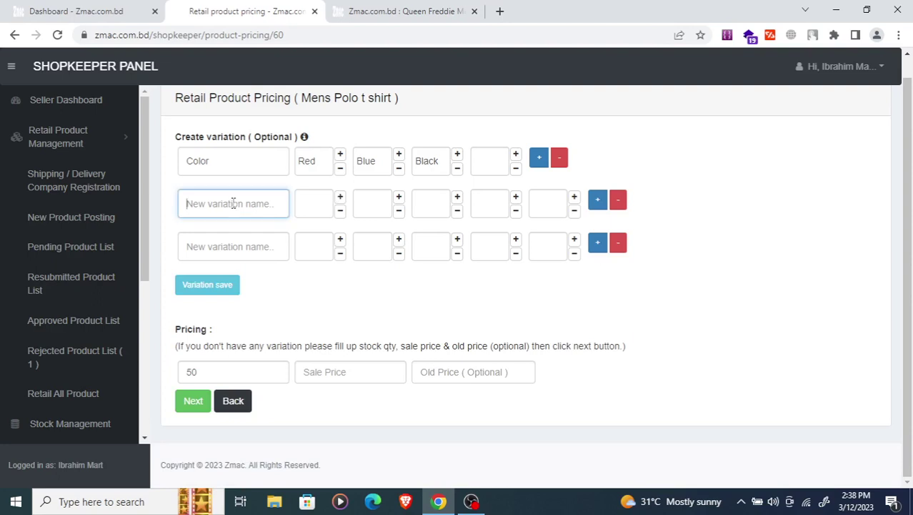
text(S)
key(BackSpace)
text(Size)
- Enter M, L and XL as the Size values and start naming a third variation Type
click(315, 207)
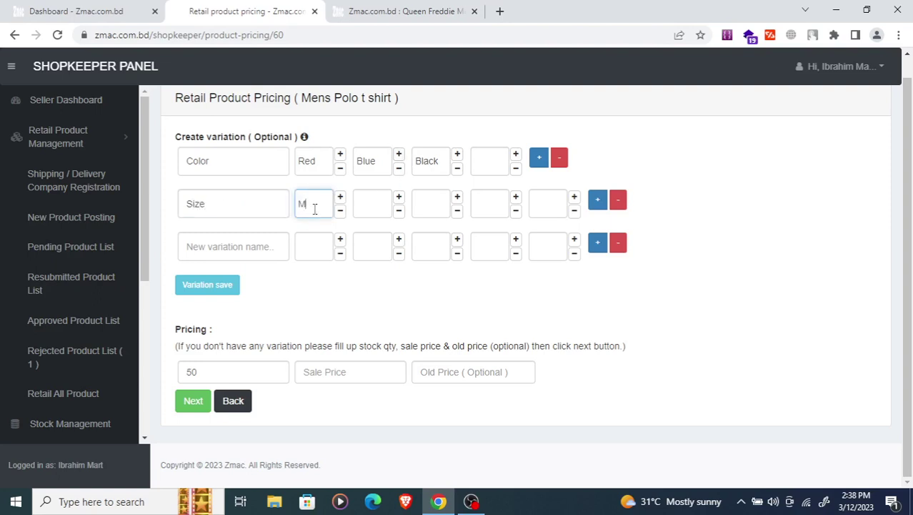
click(371, 209)
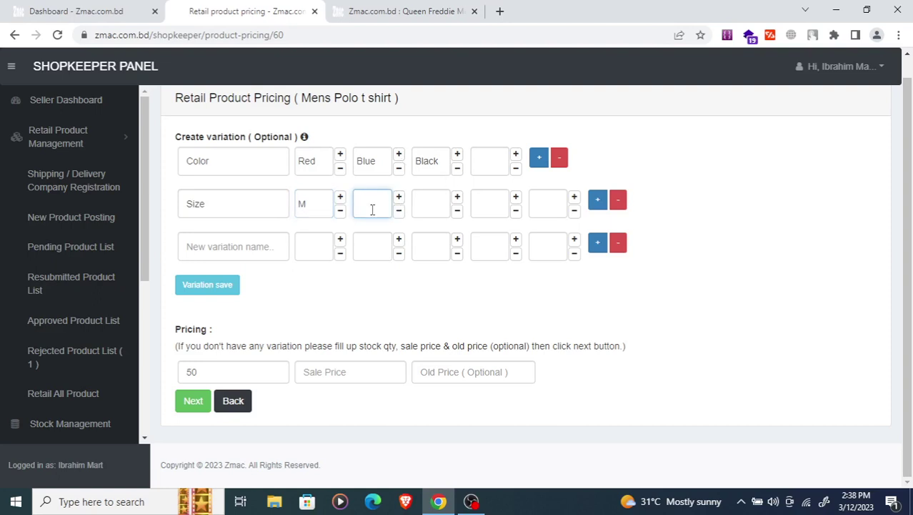
click(438, 214)
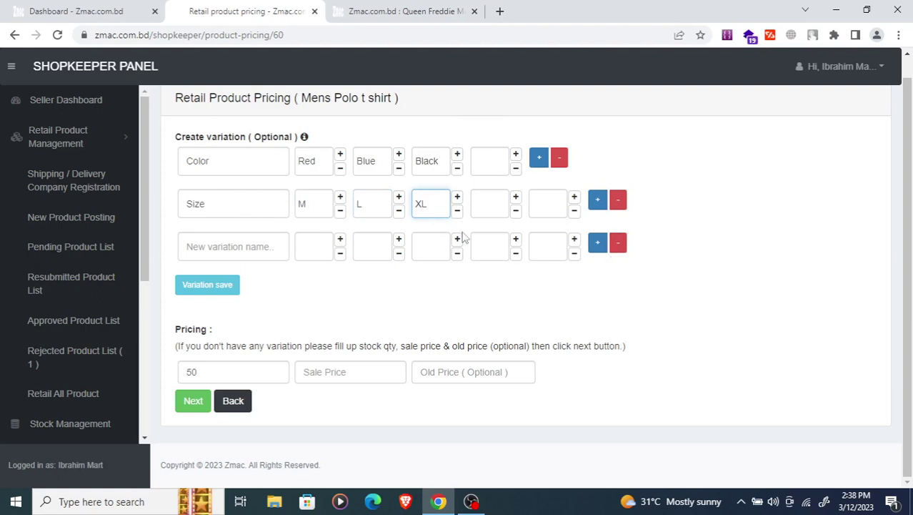
click(218, 250)
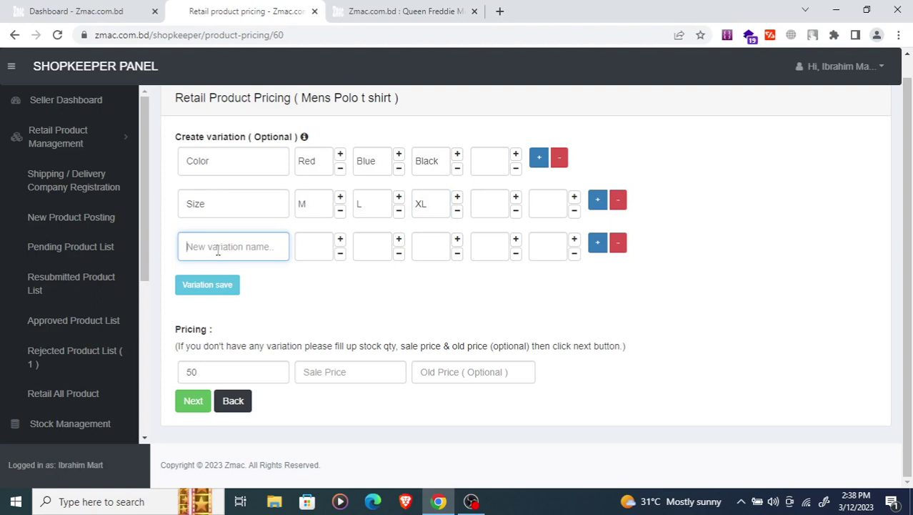
text(Type)
- Enter Type values Coton and 'de', delete the Type row, and save the Color and Size variations
click(313, 247)
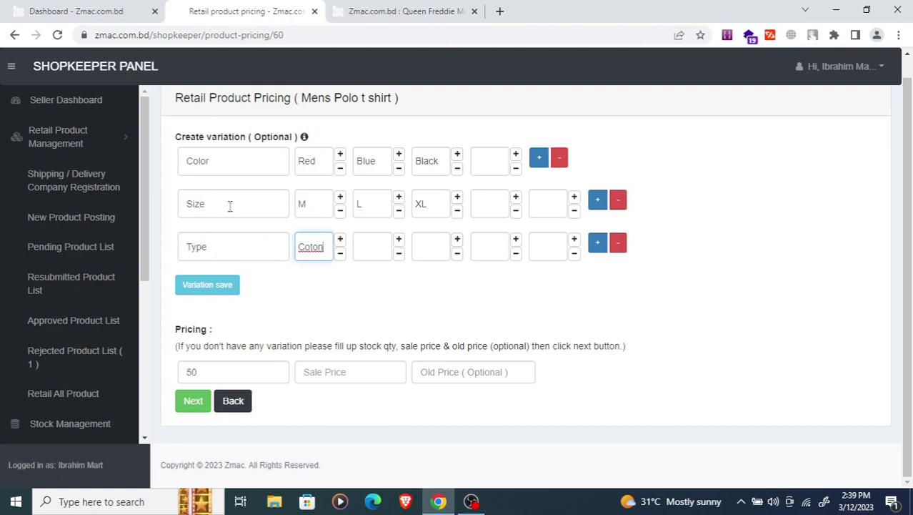
click(369, 245)
text(de)
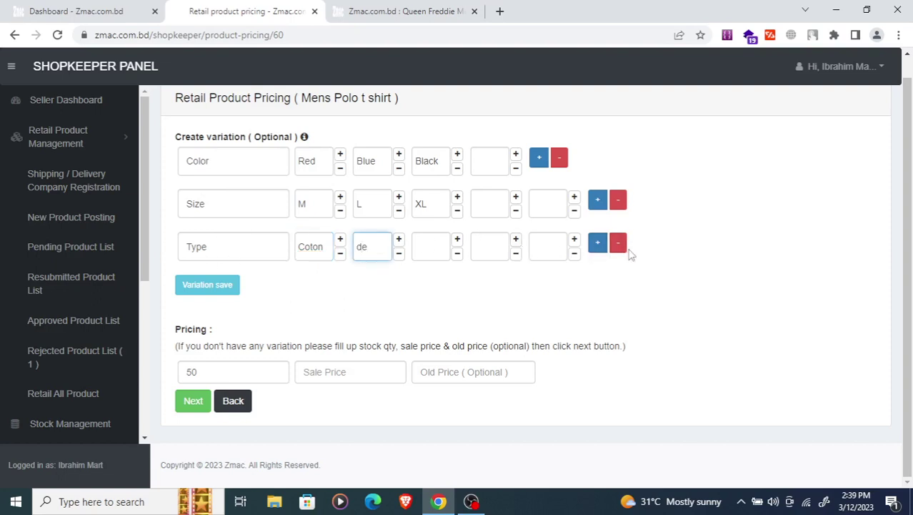
click(618, 242)
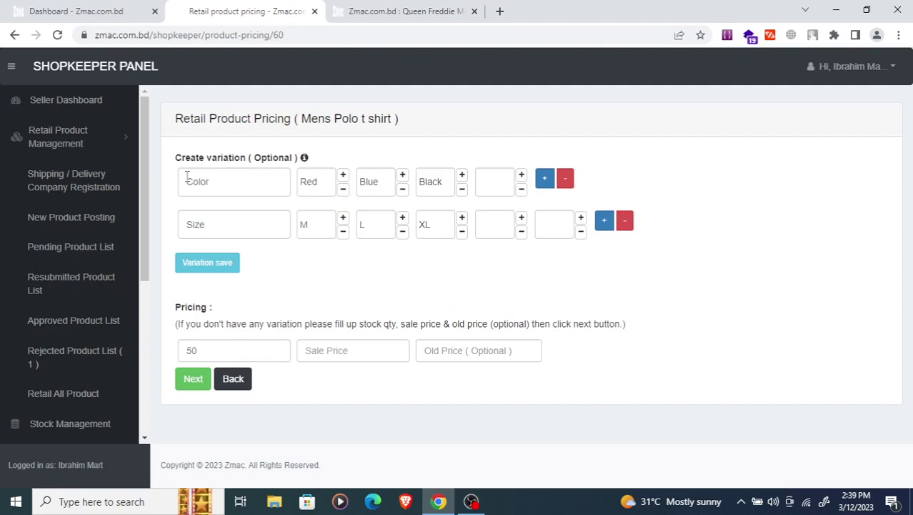
click(205, 266)
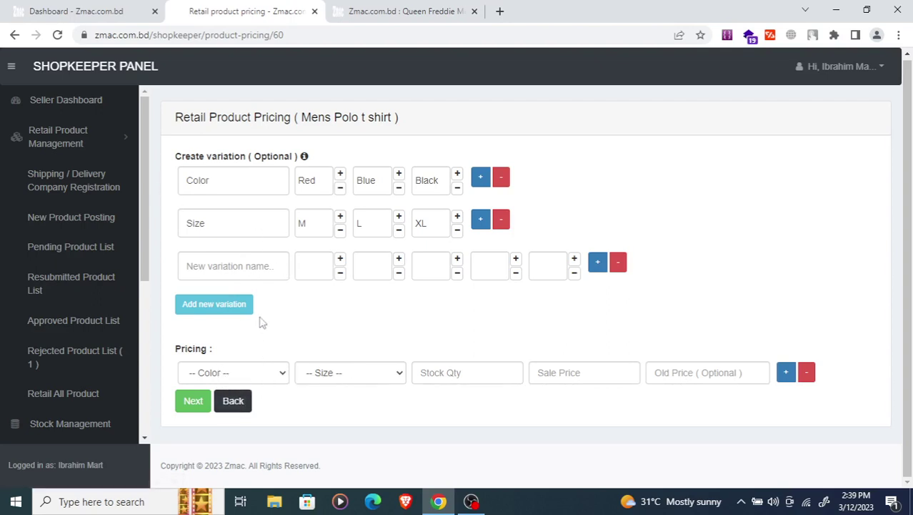
- Price the Red M row with stock 15, sale price 250 and old price 300
click(252, 374)
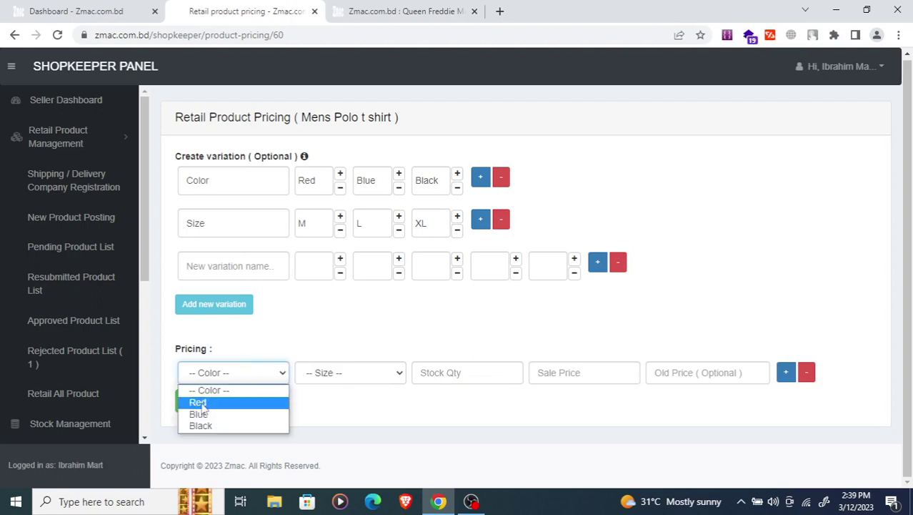
click(206, 403)
click(328, 377)
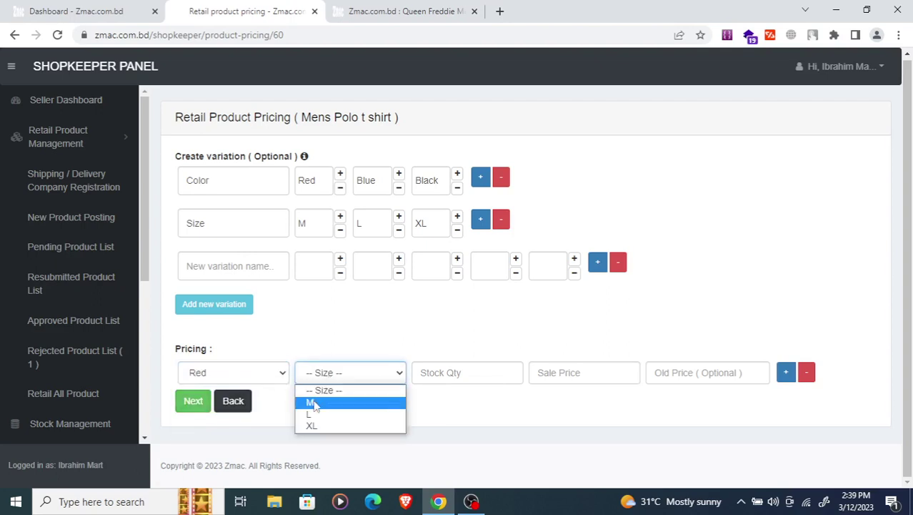
click(317, 401)
click(451, 373)
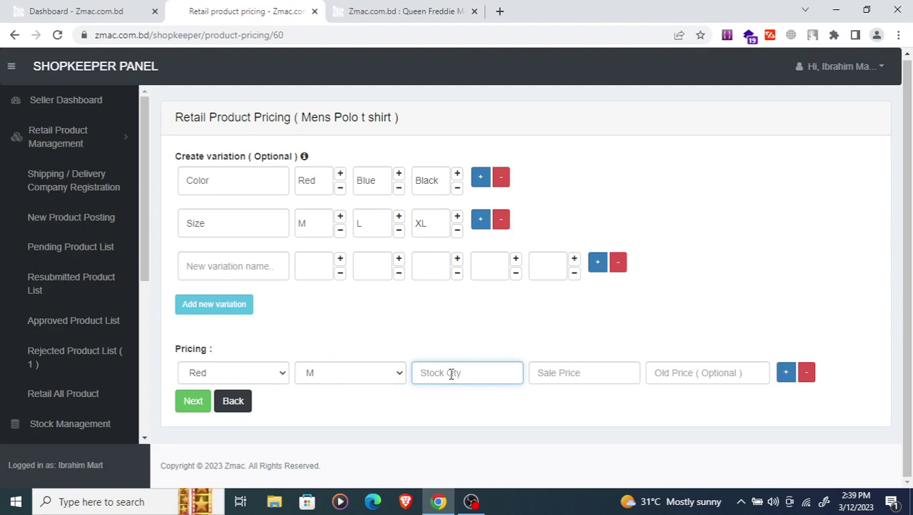
text(15)
click(579, 377)
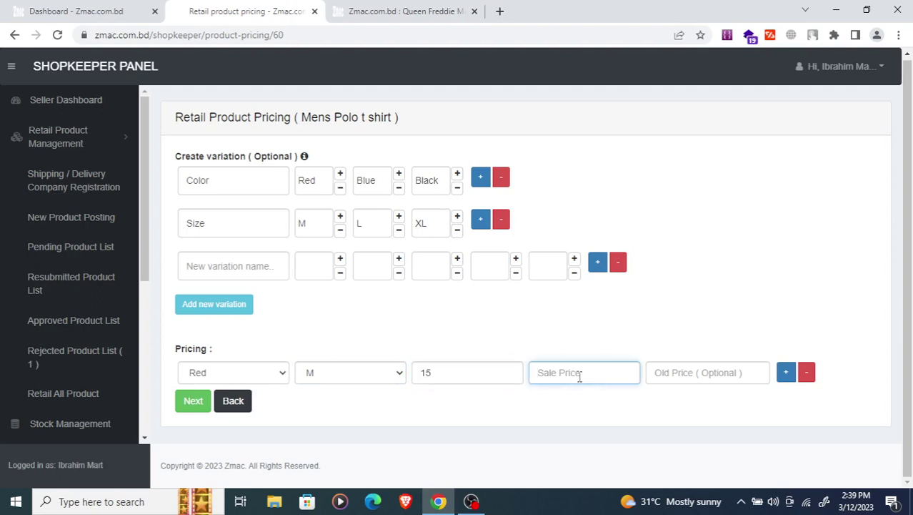
text(250)
click(717, 375)
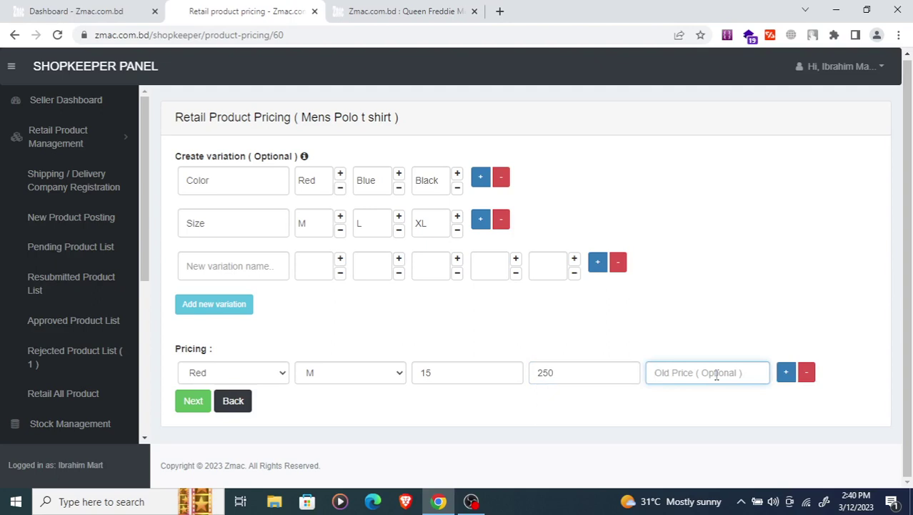
text(300)
- Add a Red L row with stock 20 and sale price 250, plus a blank third row
click(786, 373)
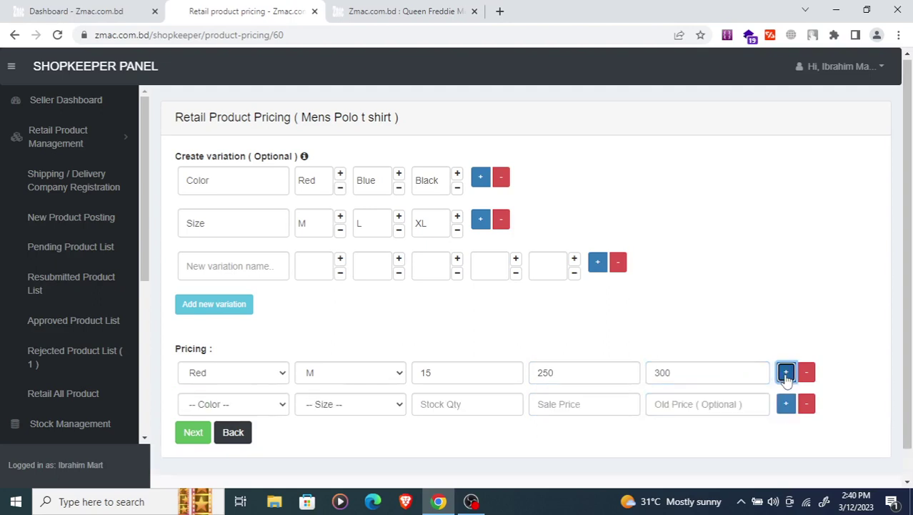
click(251, 404)
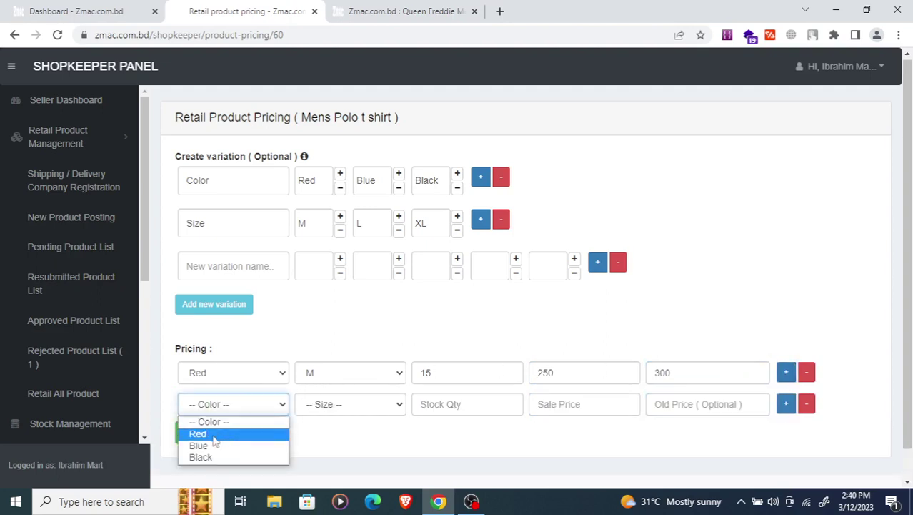
click(240, 433)
click(318, 405)
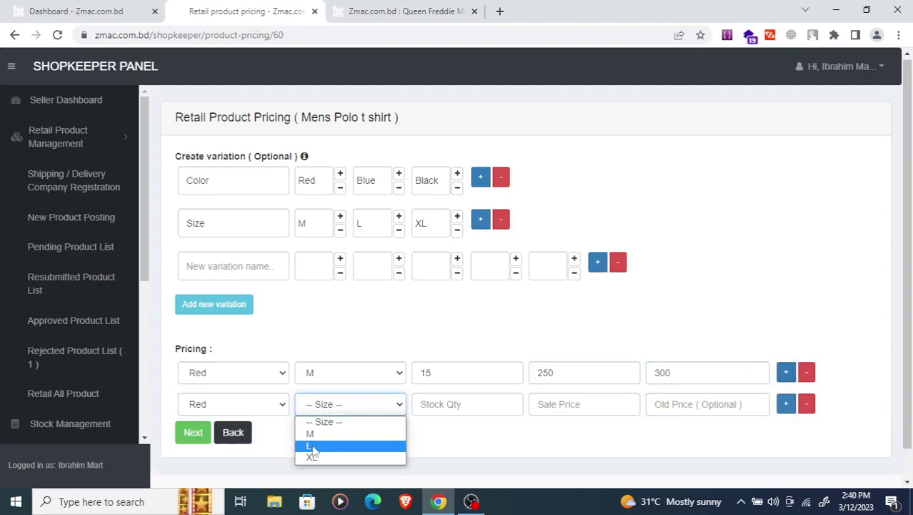
click(313, 444)
click(432, 406)
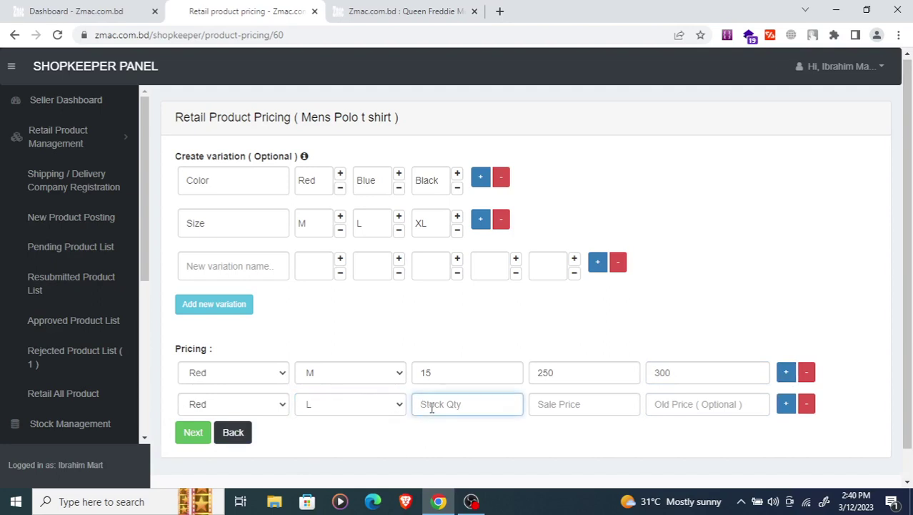
text(20)
click(544, 401)
text(250)
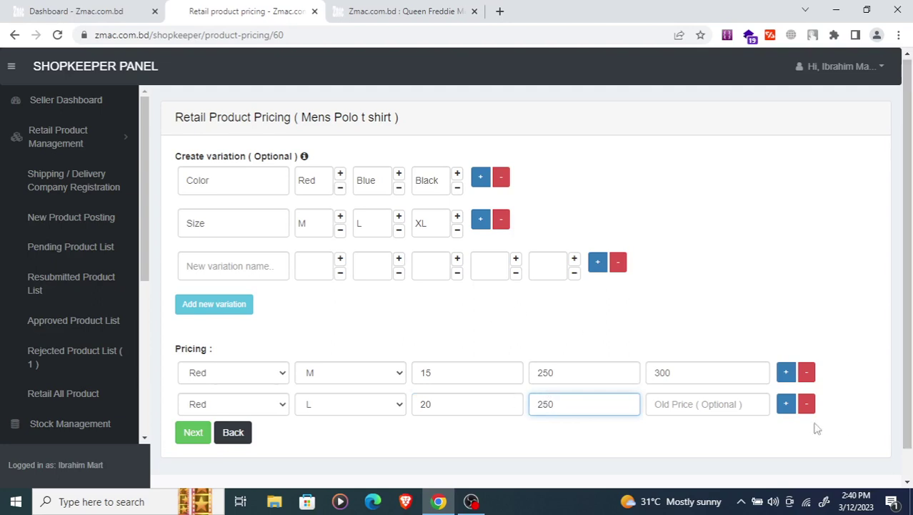
scroll(645, 381, down, 1)
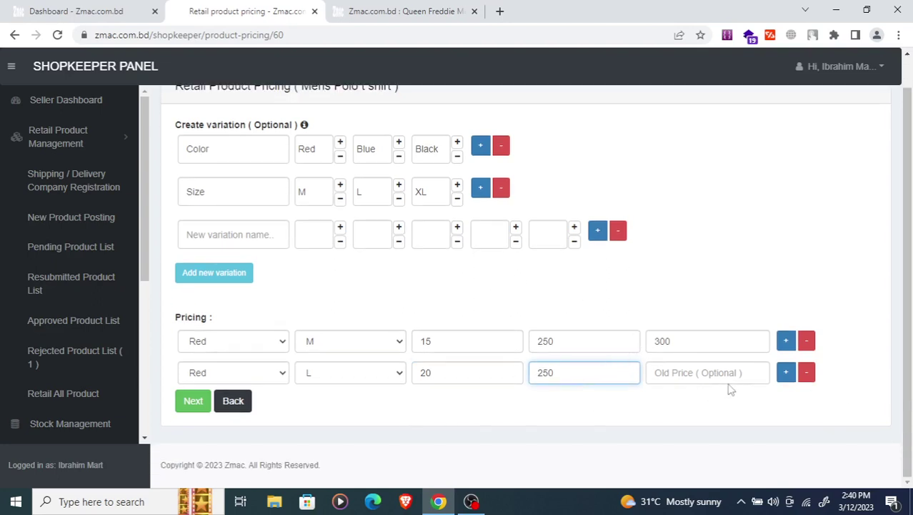
click(786, 373)
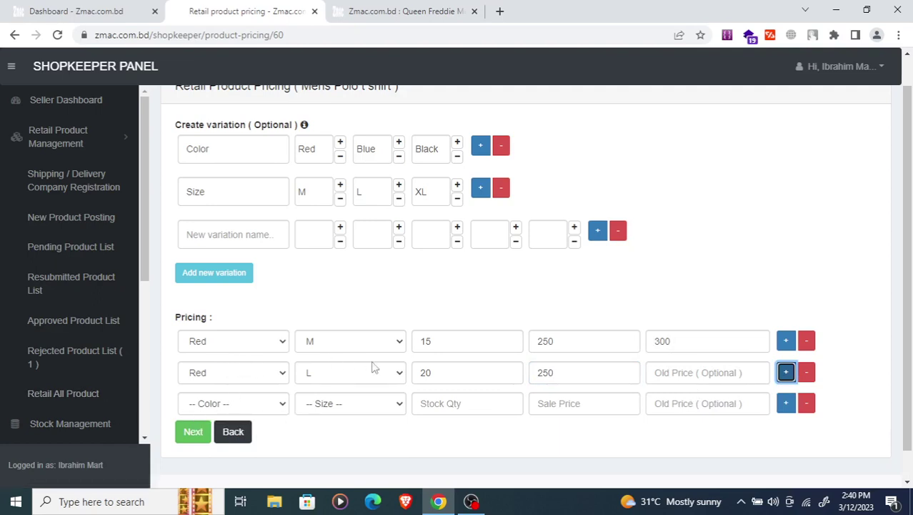
- Set the third pricing row to Blue M with stock 20 and sale price 270
click(212, 405)
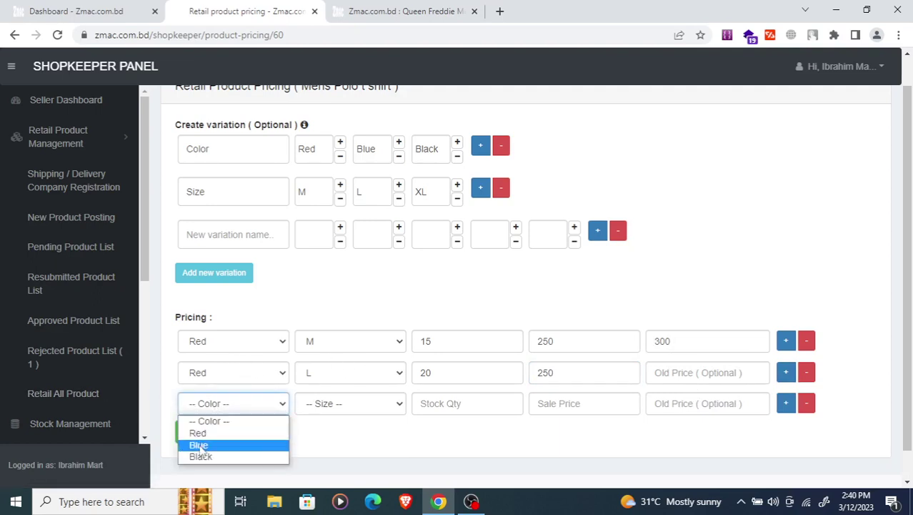
click(200, 445)
click(335, 406)
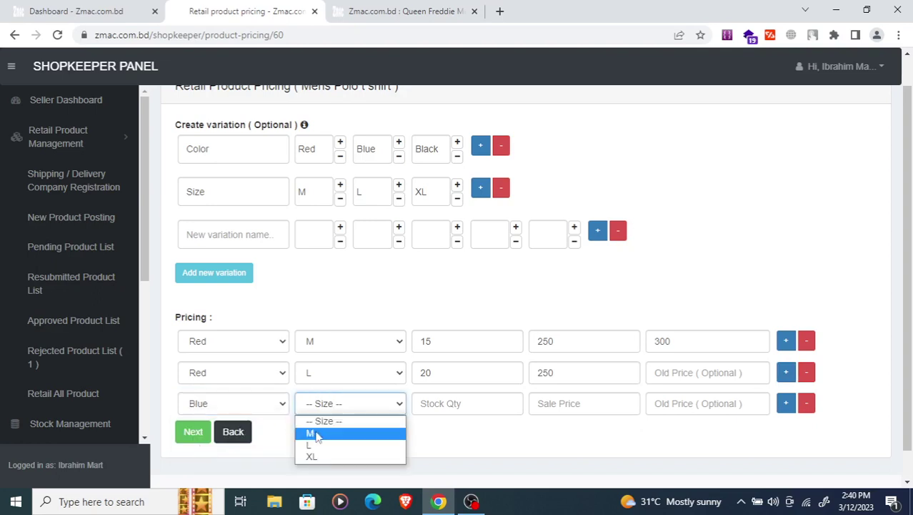
click(316, 433)
click(437, 403)
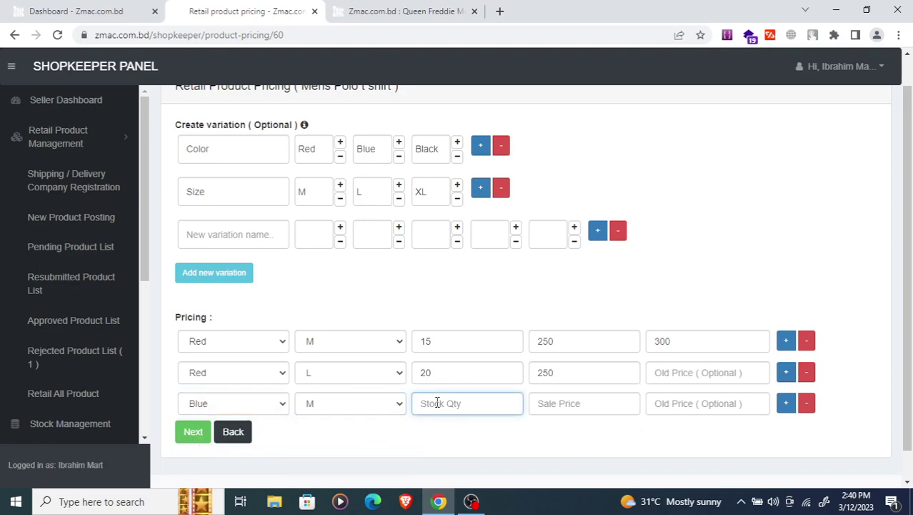
text(20)
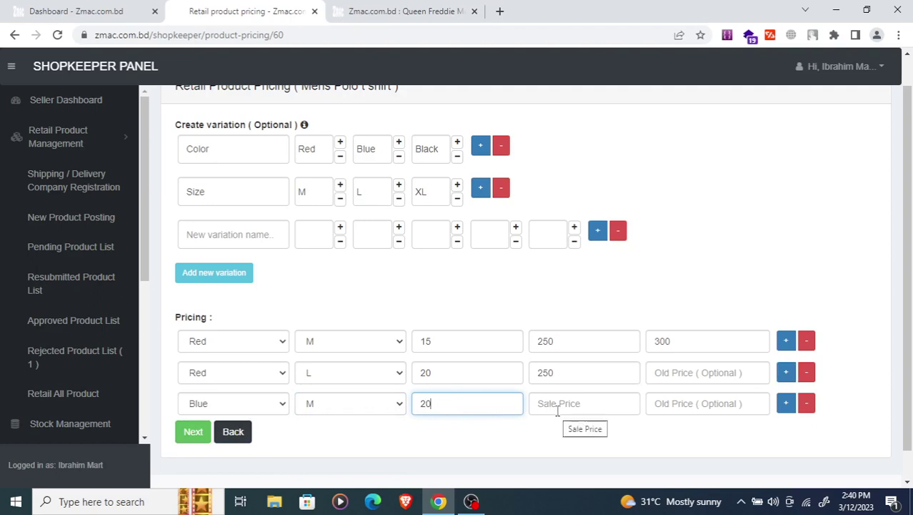
click(558, 410)
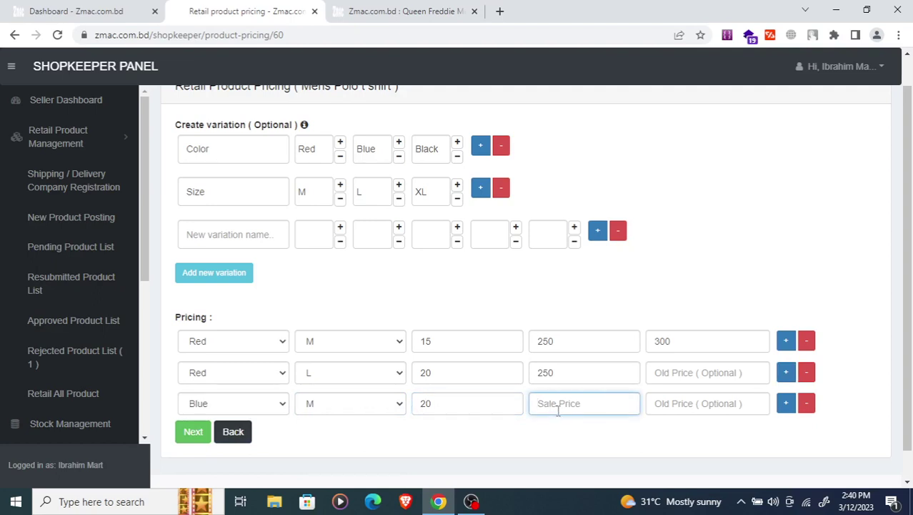
text(25)
scroll(564, 358, down, 1)
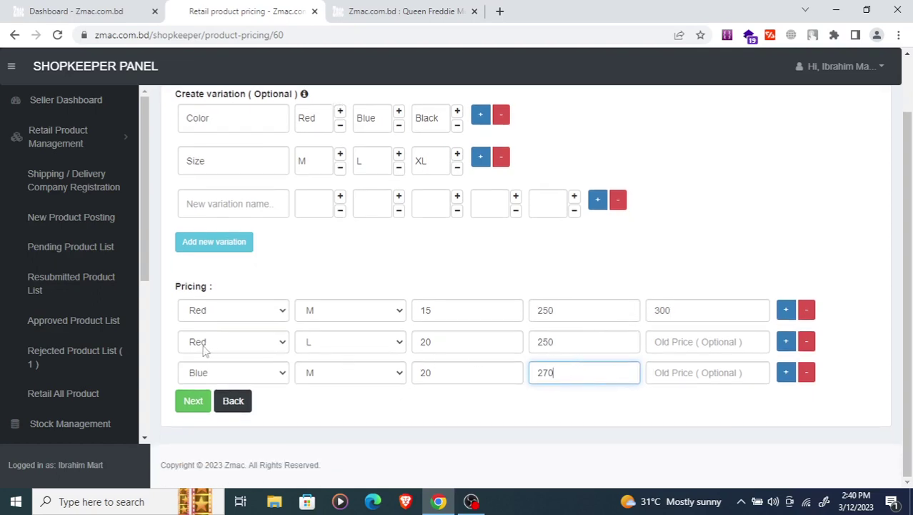
- Add a Blue L pricing row with stock 15 and sale price 270
click(785, 382)
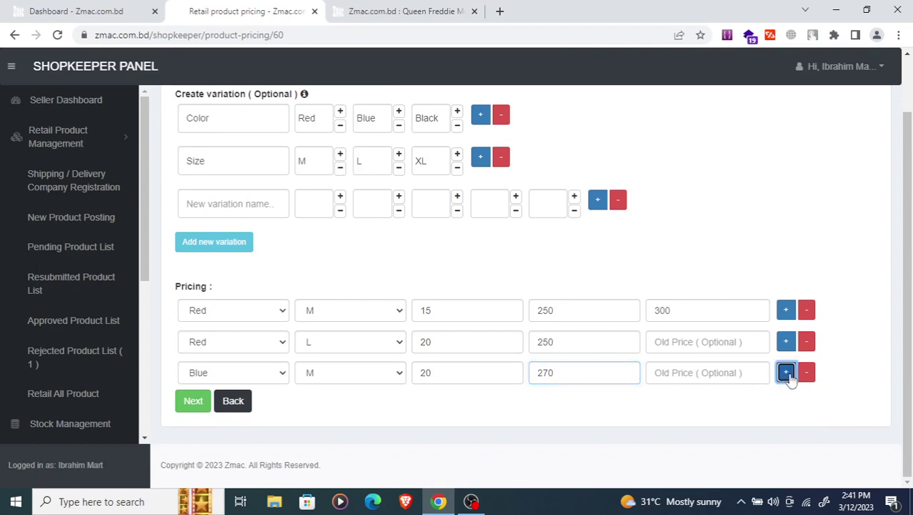
click(236, 404)
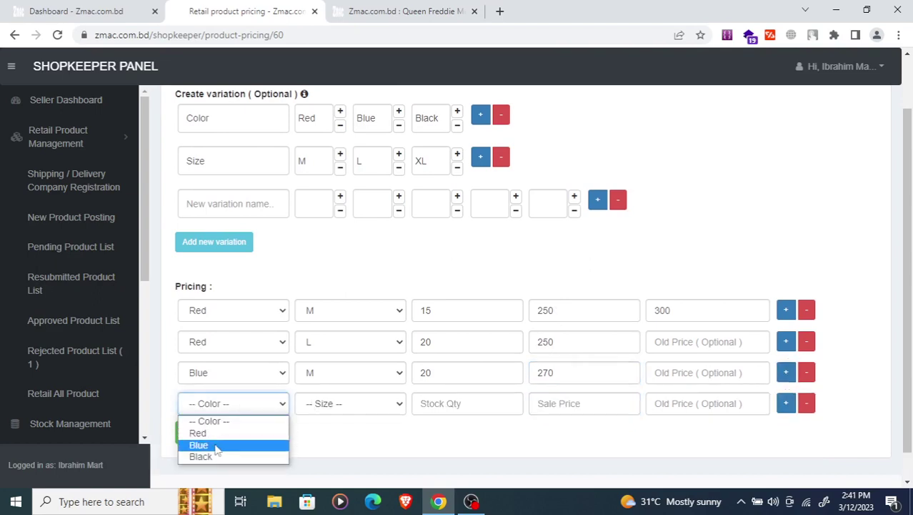
click(214, 445)
click(338, 408)
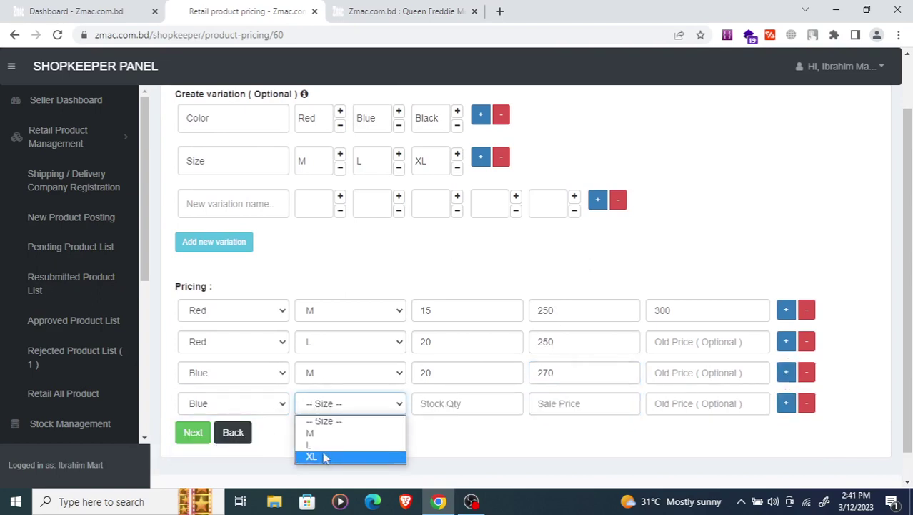
click(323, 445)
click(455, 405)
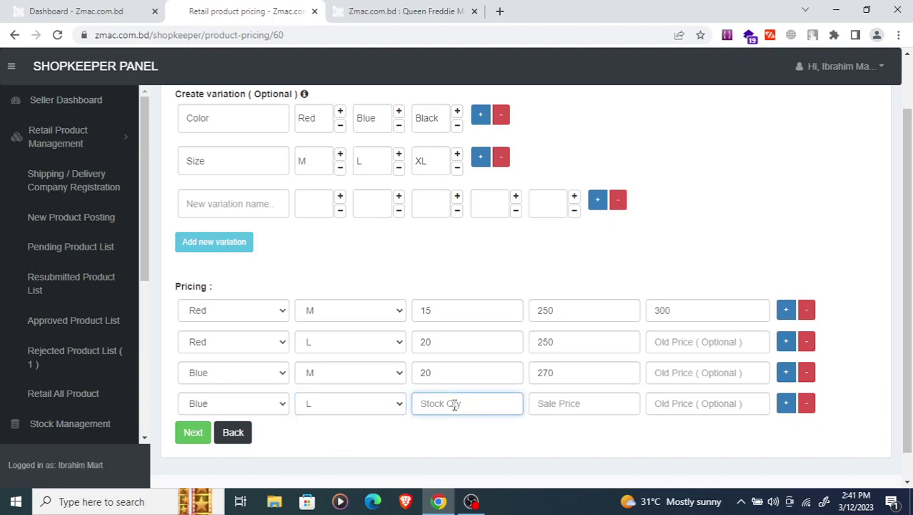
text(1)
key(BackSpace)
text(15)
click(561, 404)
text(270)
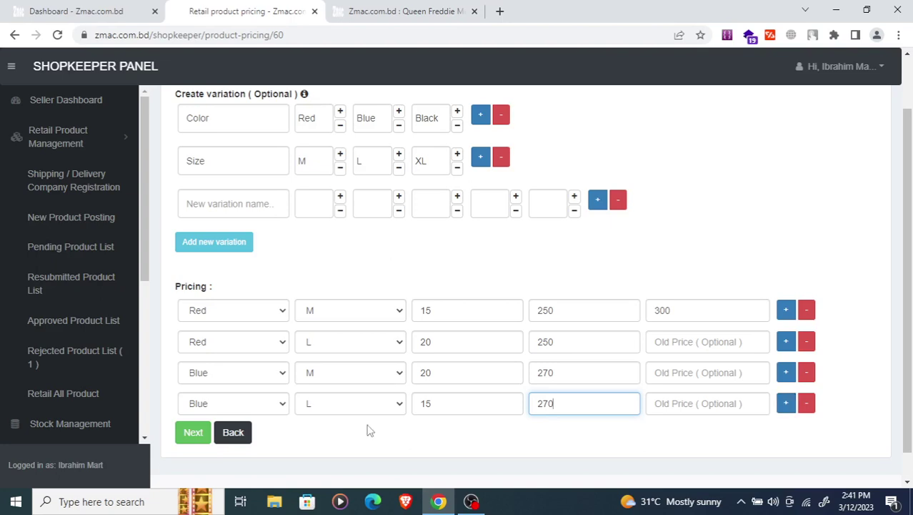
click(223, 410)
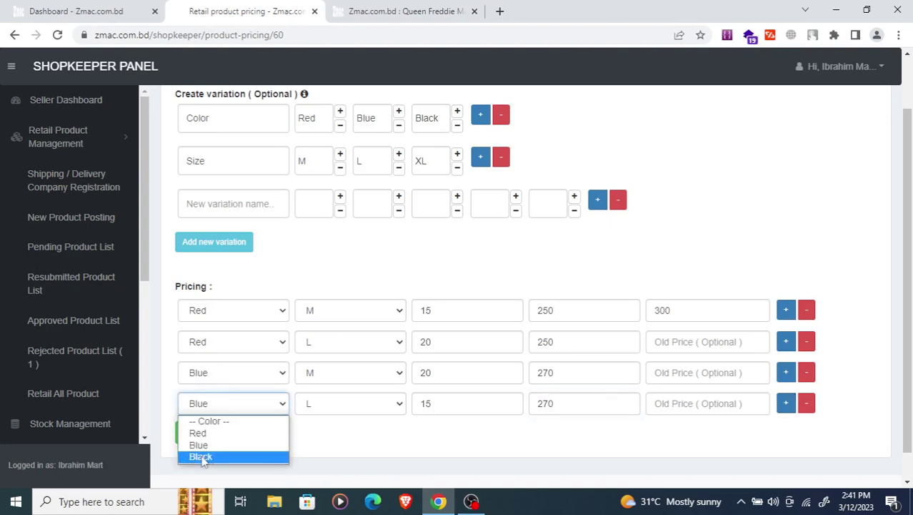
- Keep Blue on the fourth variant, discard the two extra empty pricing rows, and submit the pricing
click(250, 411)
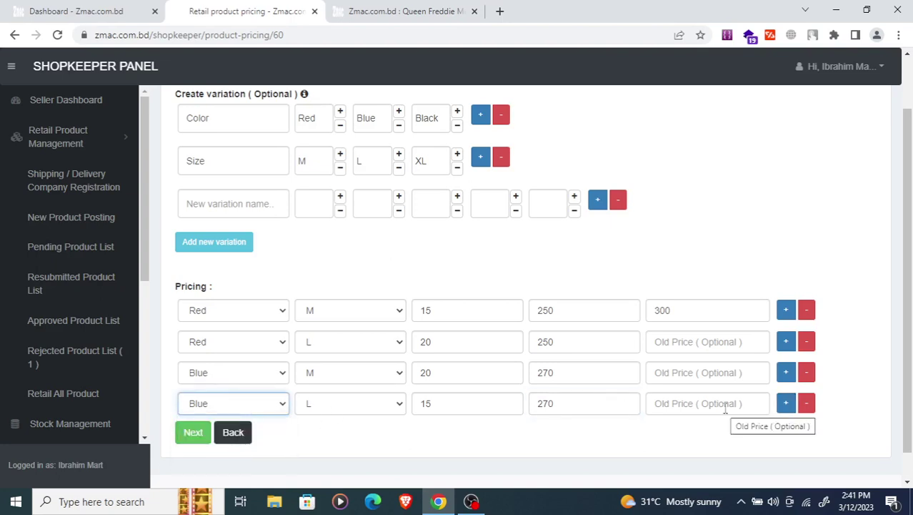
click(788, 405)
click(788, 405)
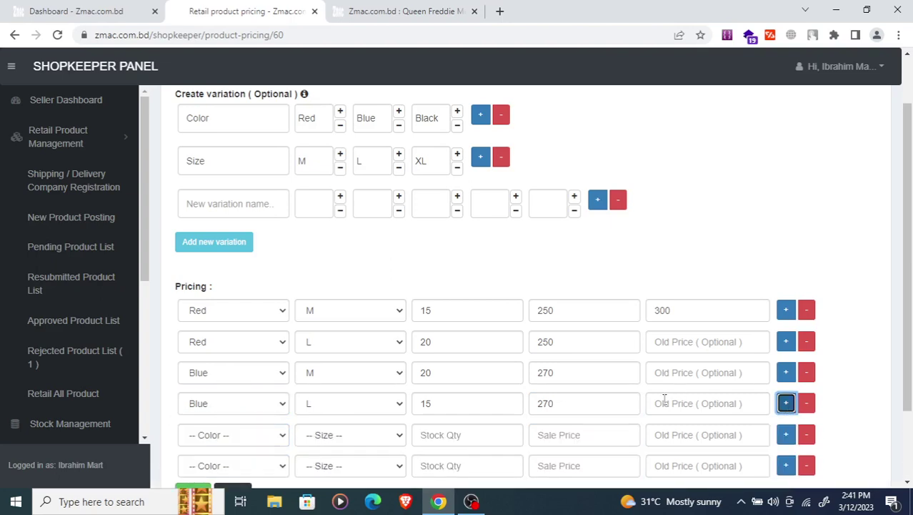
scroll(664, 397, down, 2)
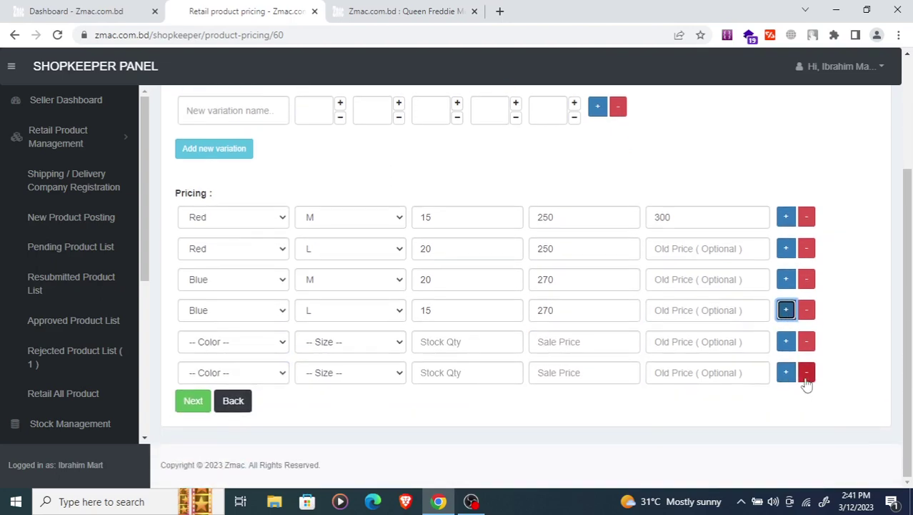
click(807, 373)
click(806, 372)
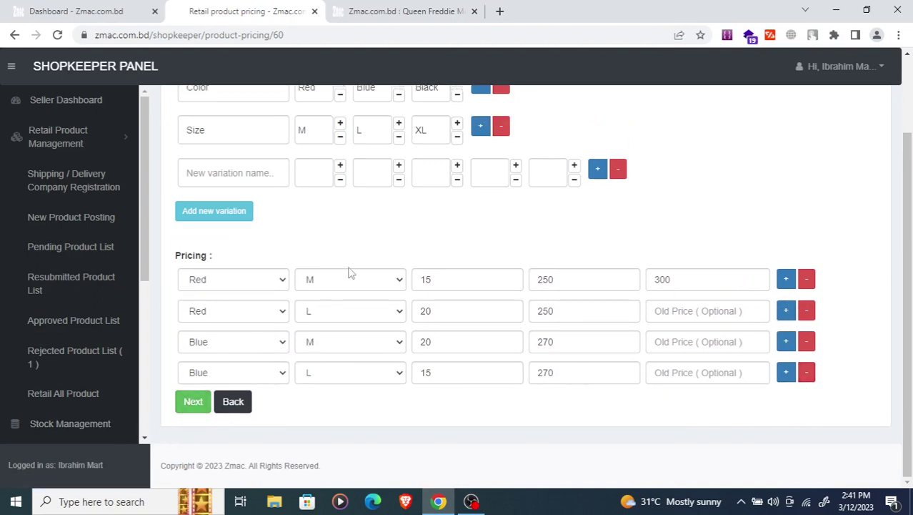
scroll(349, 268, up, 1)
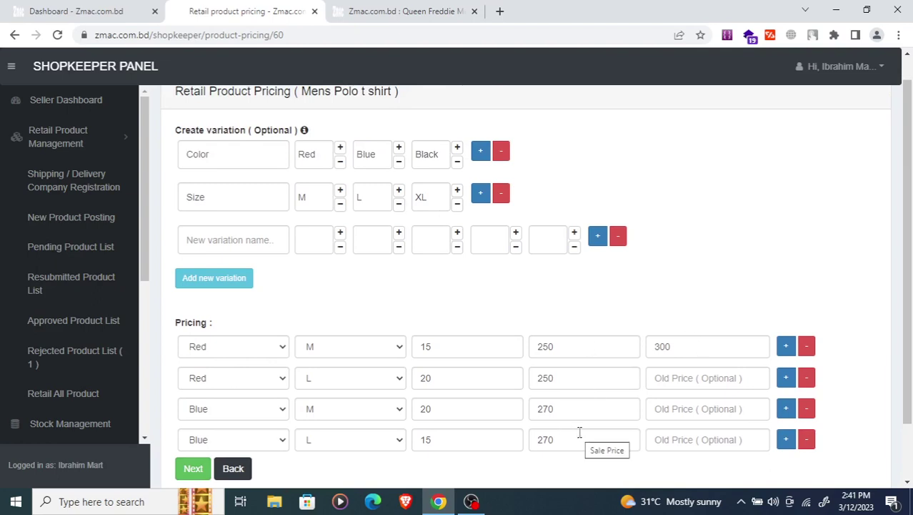
scroll(308, 323, down, 1)
click(190, 404)
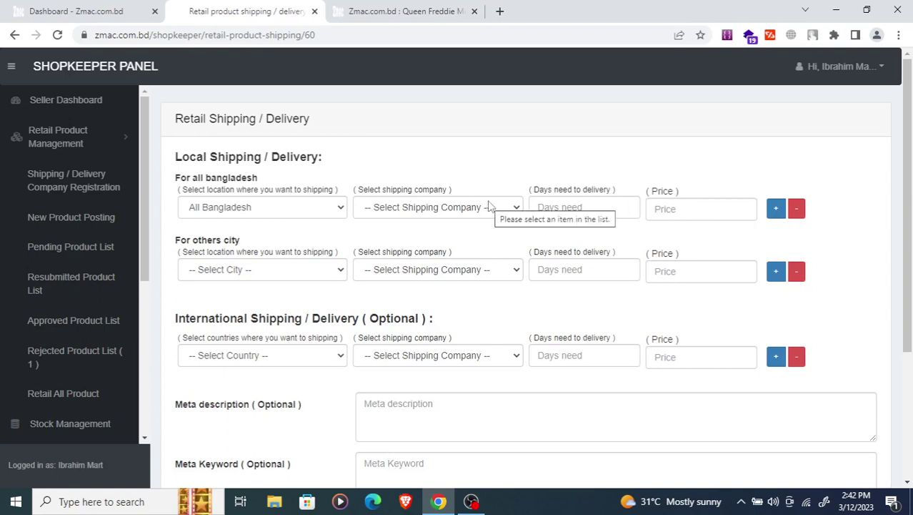
- Keep All Bangladesh as the local shipping location with DHL as the shipping company
click(261, 211)
click(261, 211)
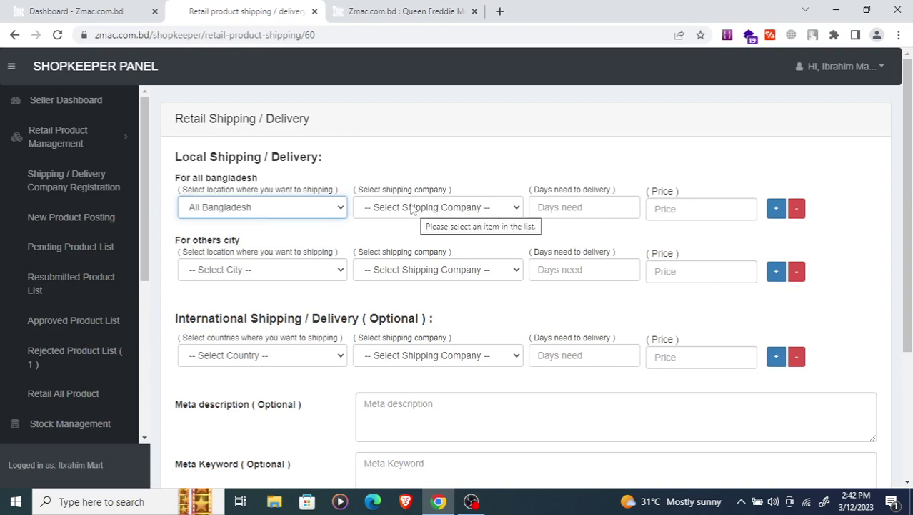
click(405, 209)
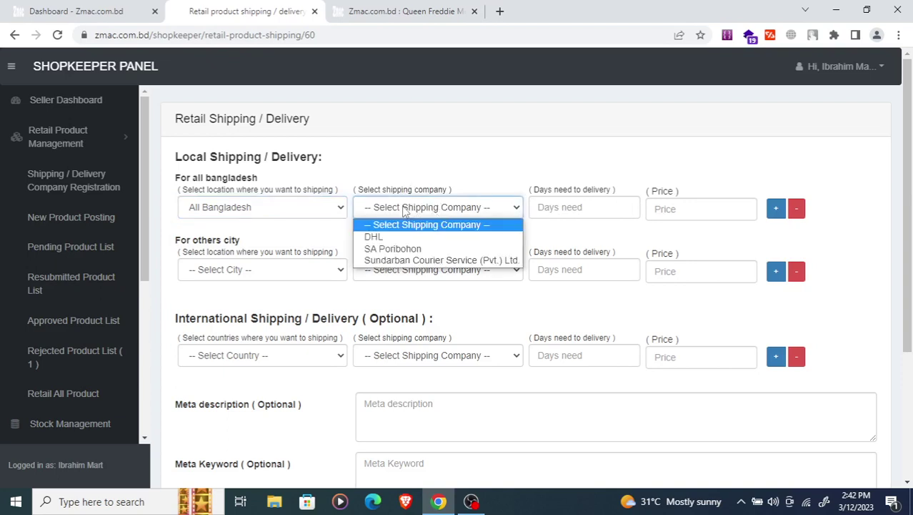
click(374, 240)
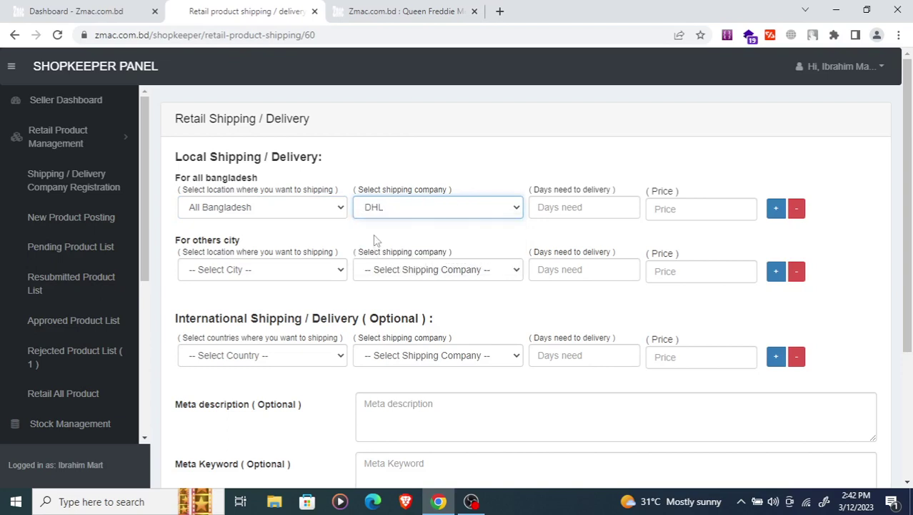
click(469, 209)
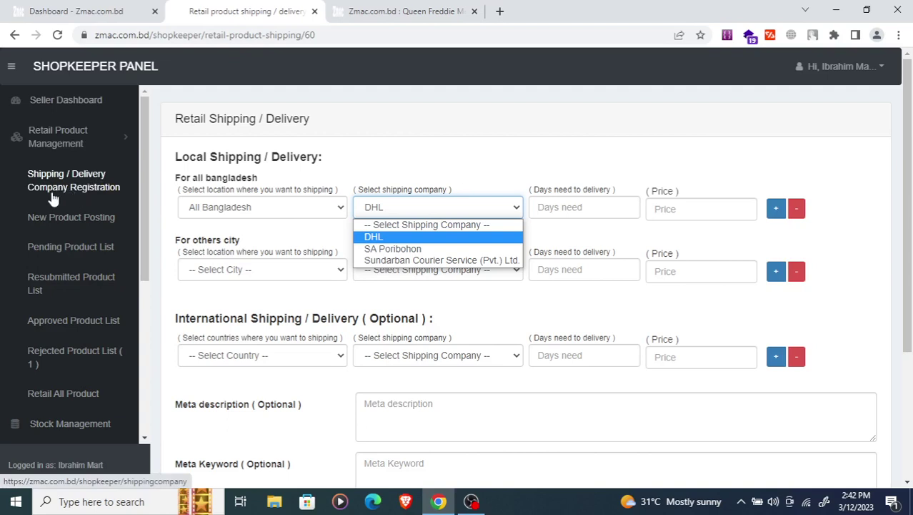
click(382, 239)
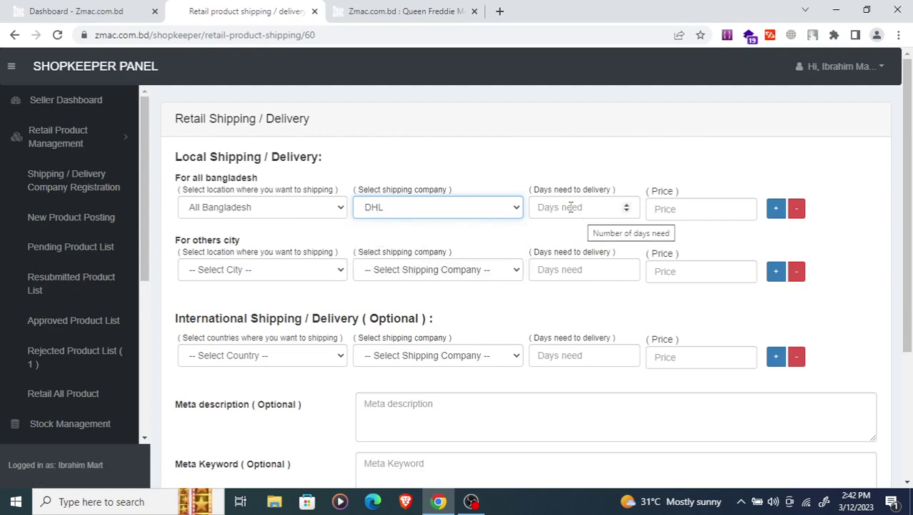
- Enter 5 delivery days and a shipping price of 130, keeping DHL as the courier
click(550, 208)
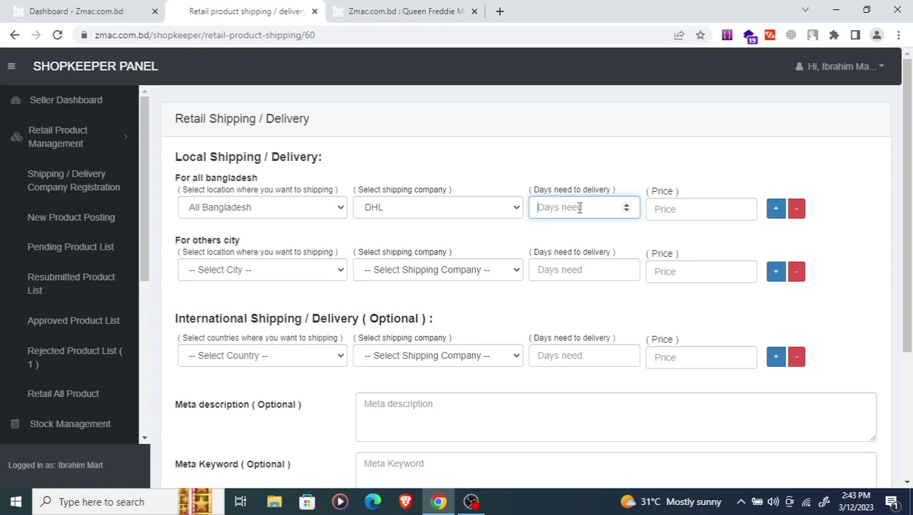
text(5)
click(672, 210)
text(130)
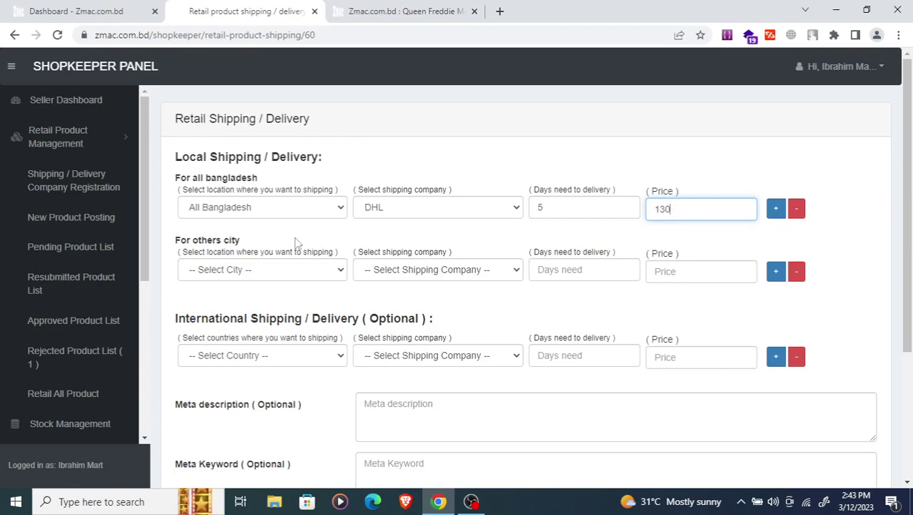
click(402, 215)
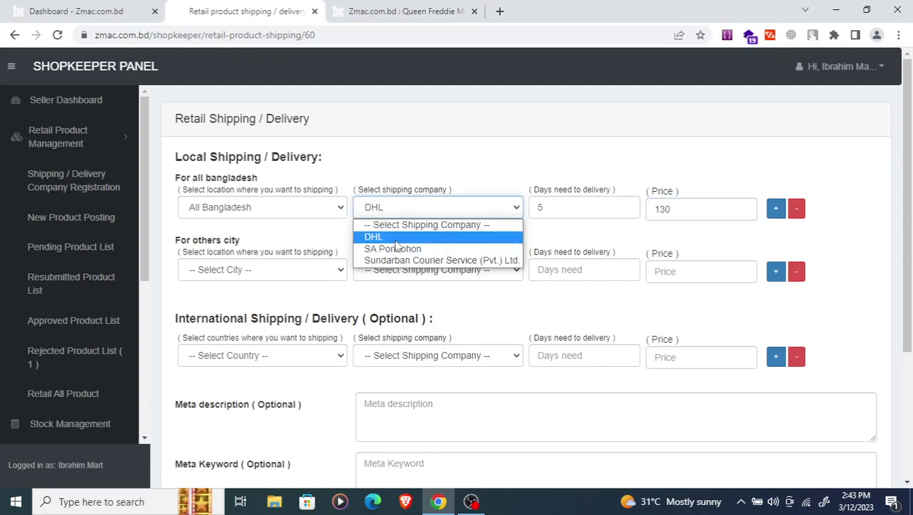
click(403, 210)
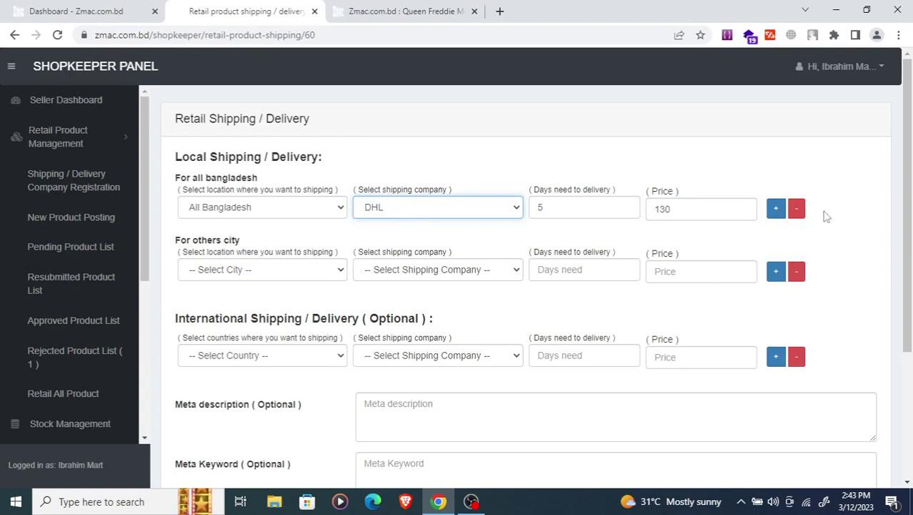
click(776, 208)
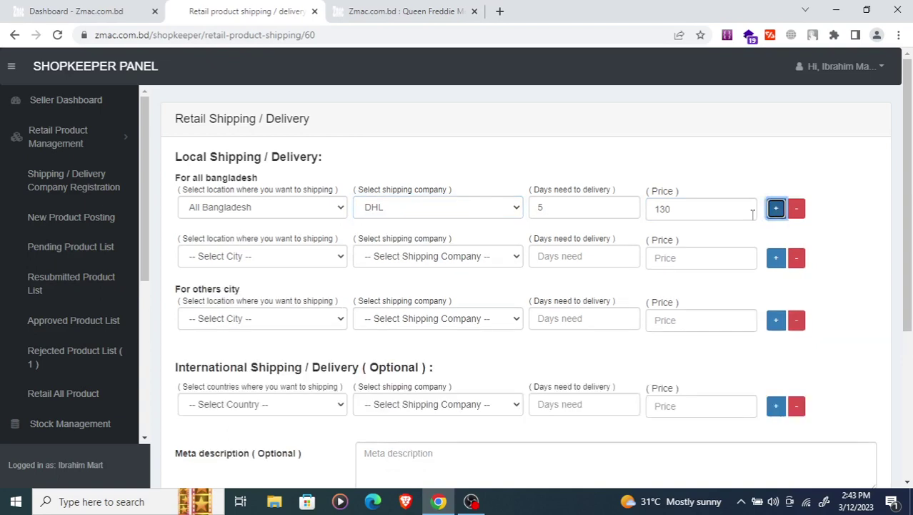
click(272, 266)
click(258, 287)
click(429, 256)
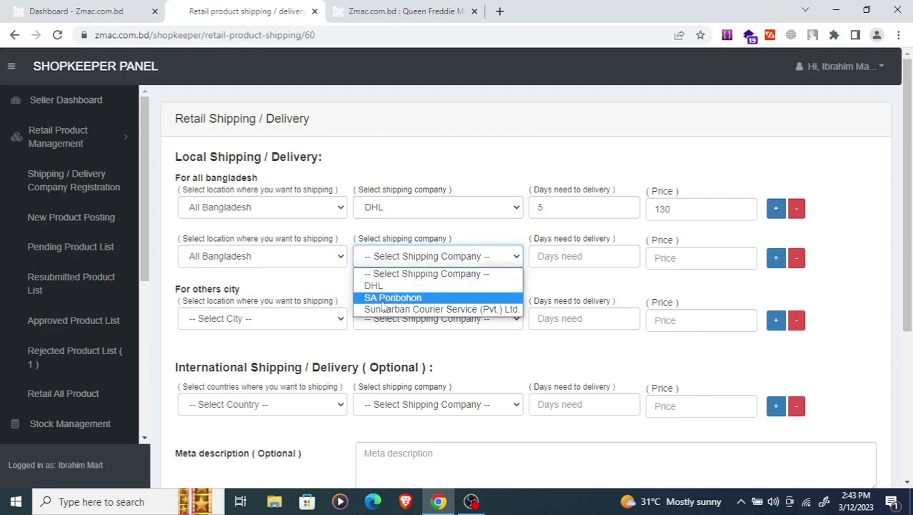
click(392, 297)
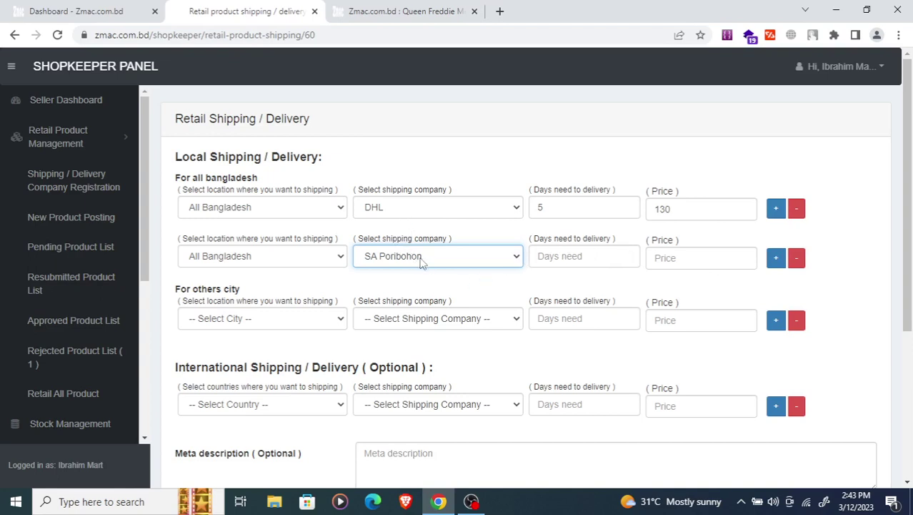
click(422, 263)
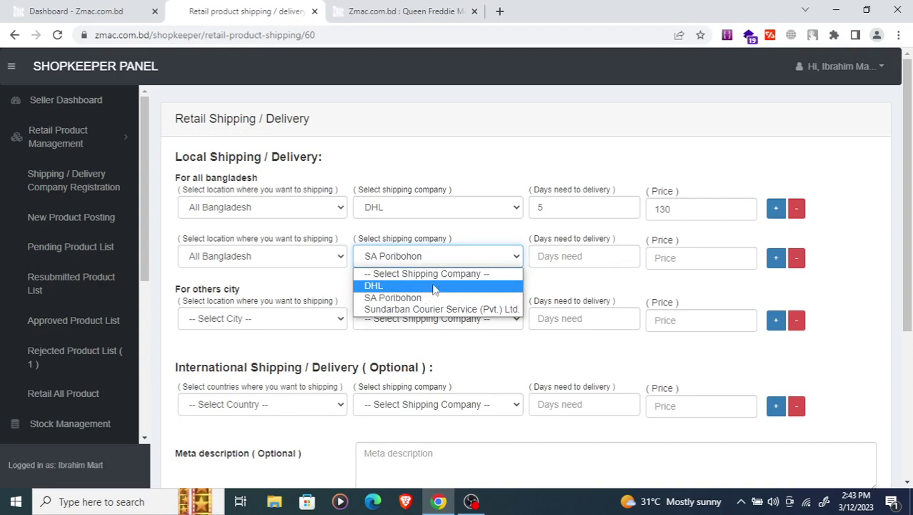
click(796, 258)
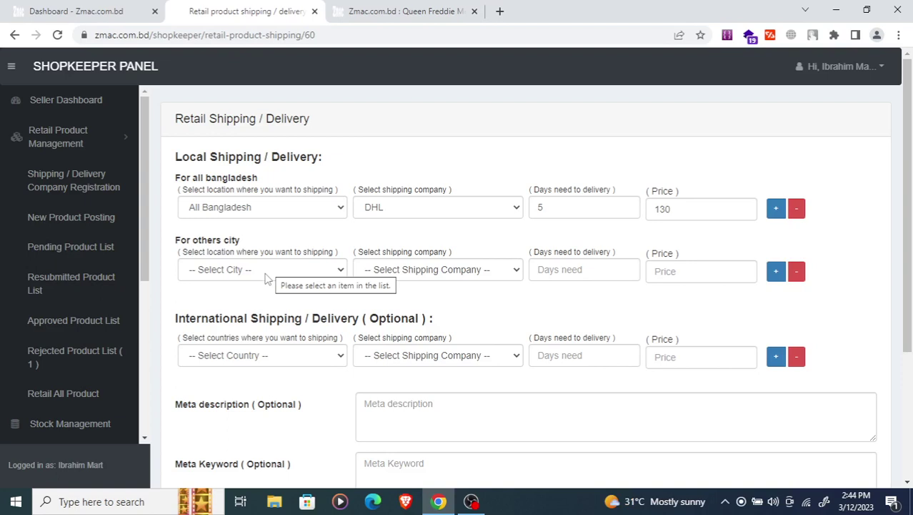
- Set the other-city shipping row to Dhaka with DHL as the courier
click(266, 275)
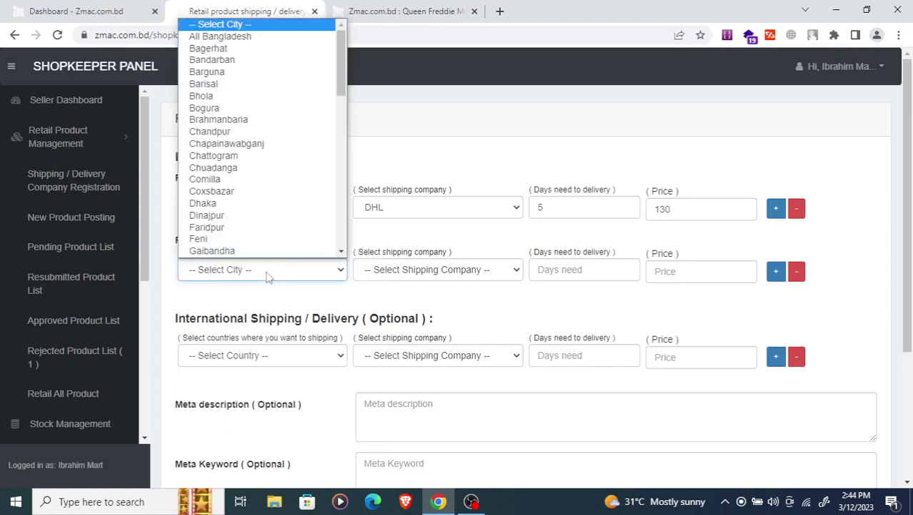
key(d)
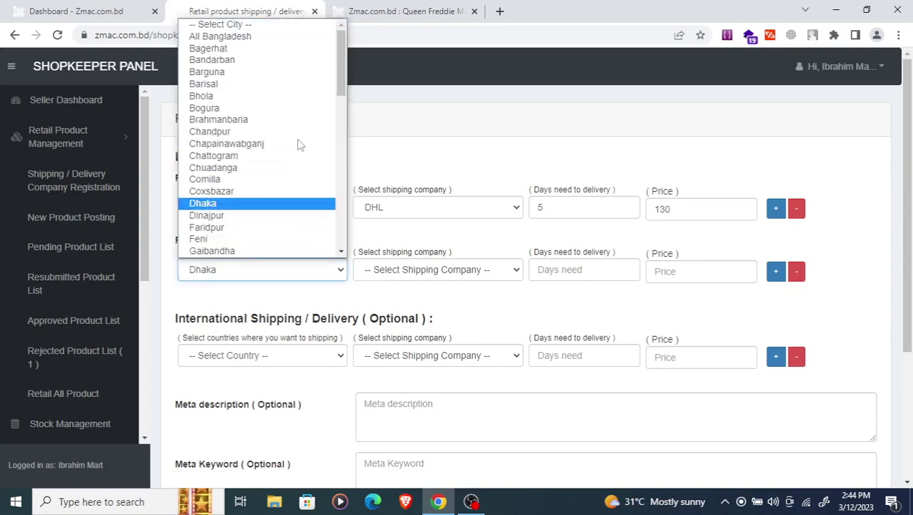
click(246, 207)
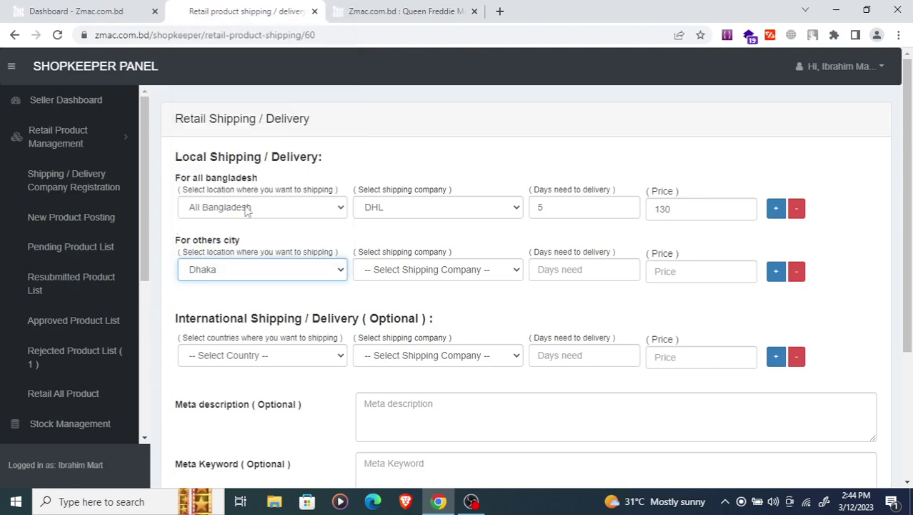
click(412, 271)
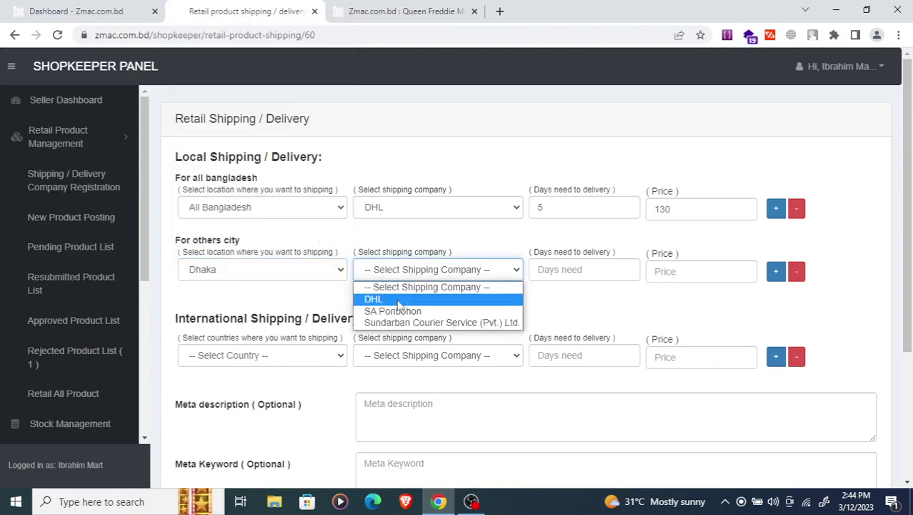
click(395, 301)
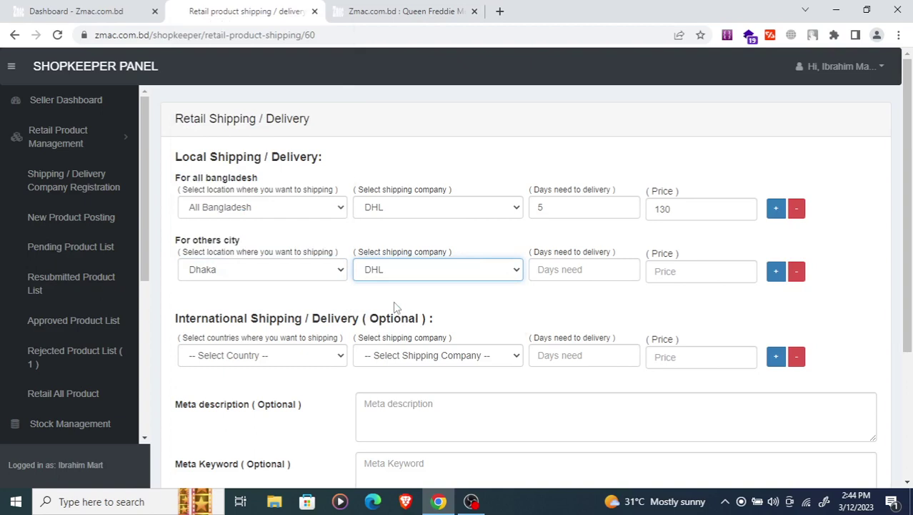
- Give Dhaka 2 delivery days and a price of 70, and add a blank city row
click(564, 274)
text(2)
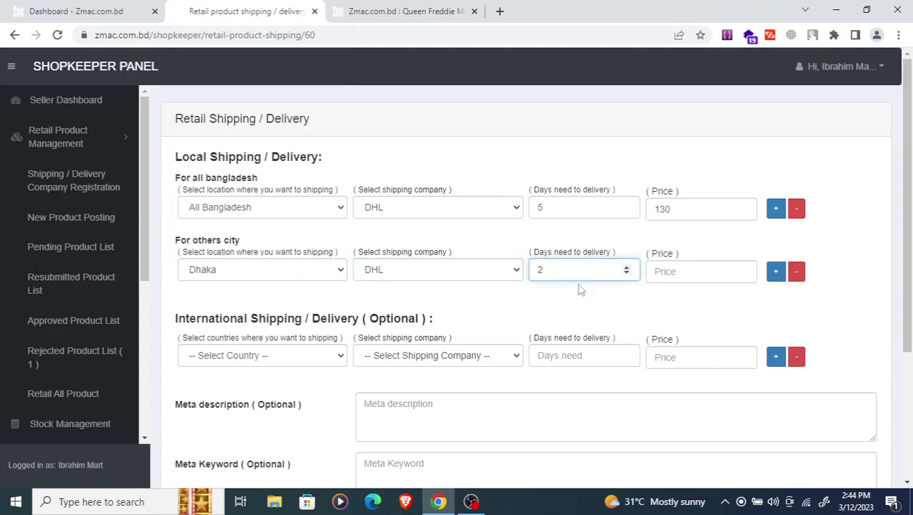
click(669, 275)
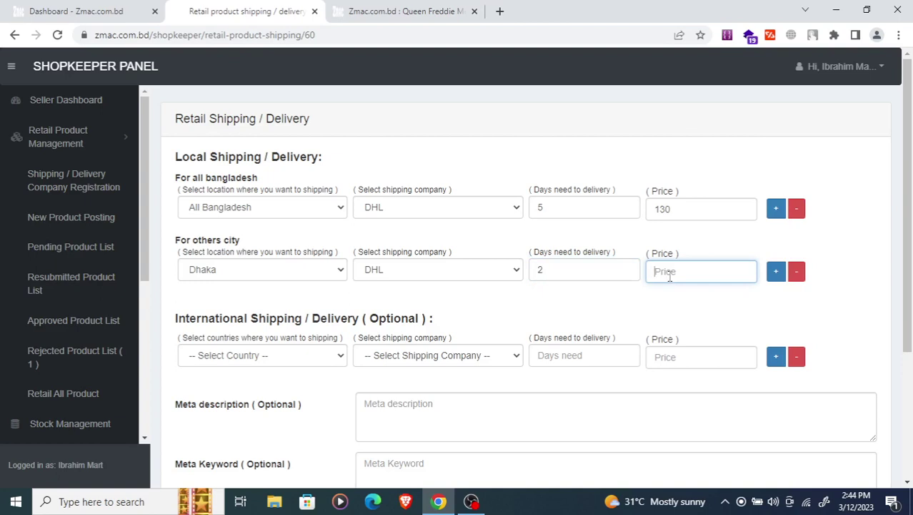
text(70)
click(776, 278)
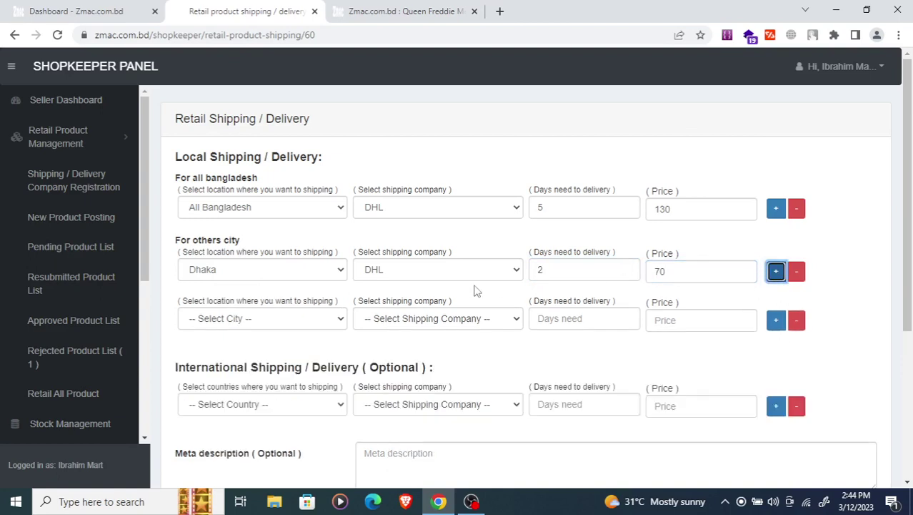
- Fill the new city row with Gazipur, DHL, 2 delivery days and a price of 70
click(276, 321)
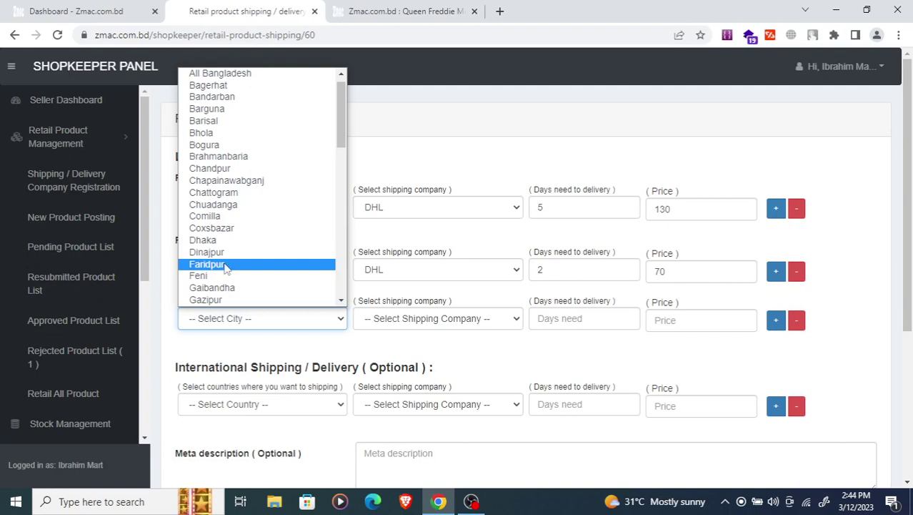
click(207, 301)
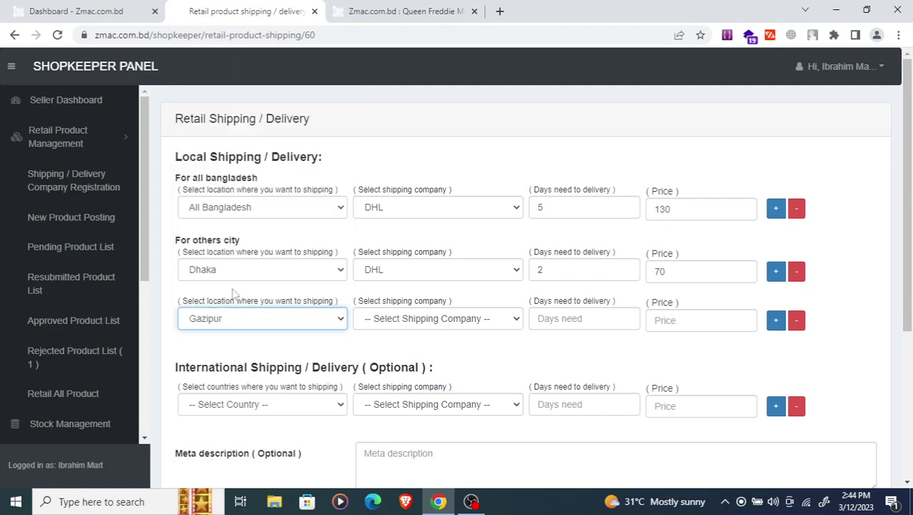
click(393, 325)
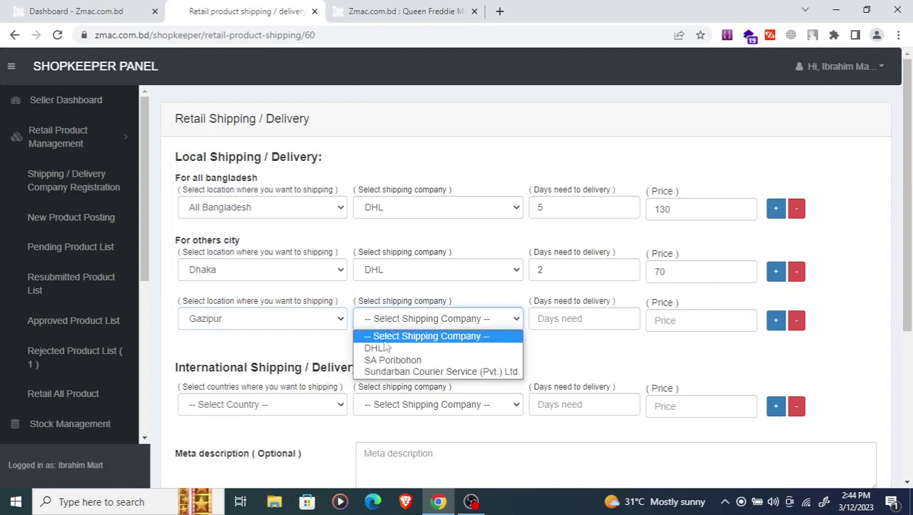
click(376, 347)
click(561, 318)
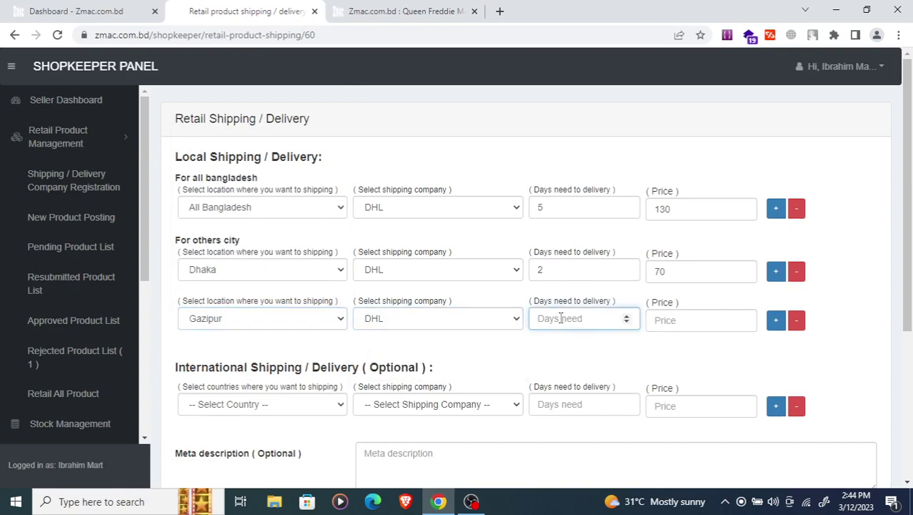
text(2)
click(677, 318)
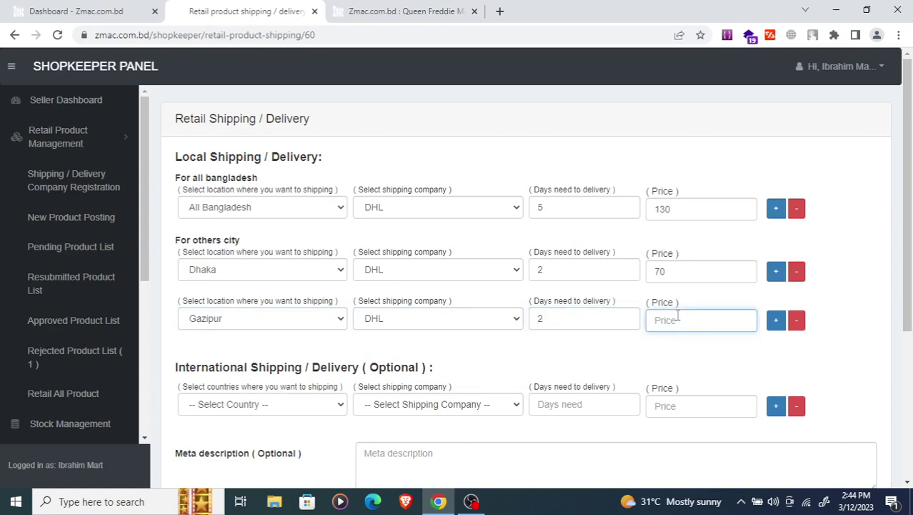
text(70)
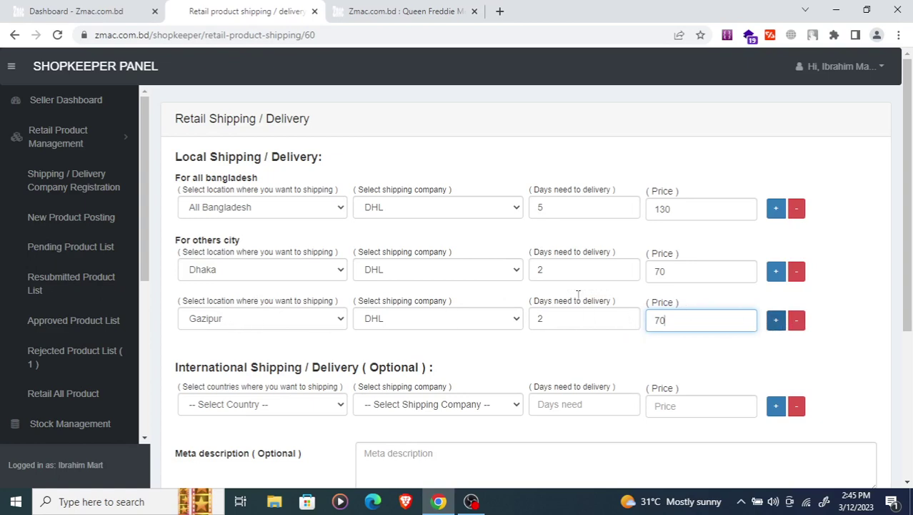
click(775, 320)
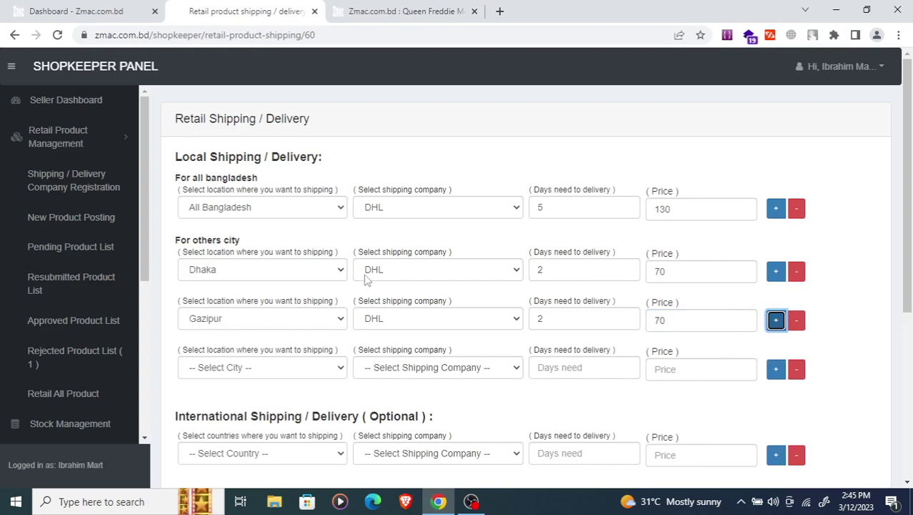
click(403, 368)
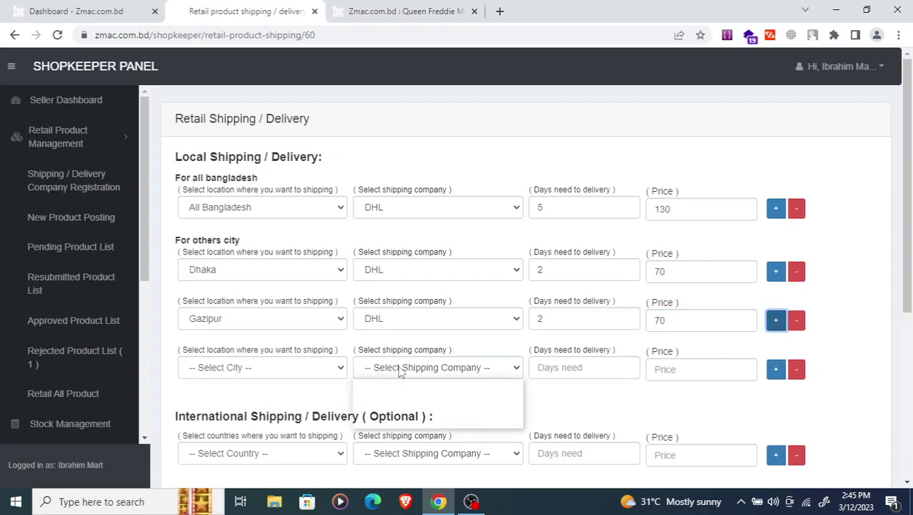
click(262, 367)
click(247, 327)
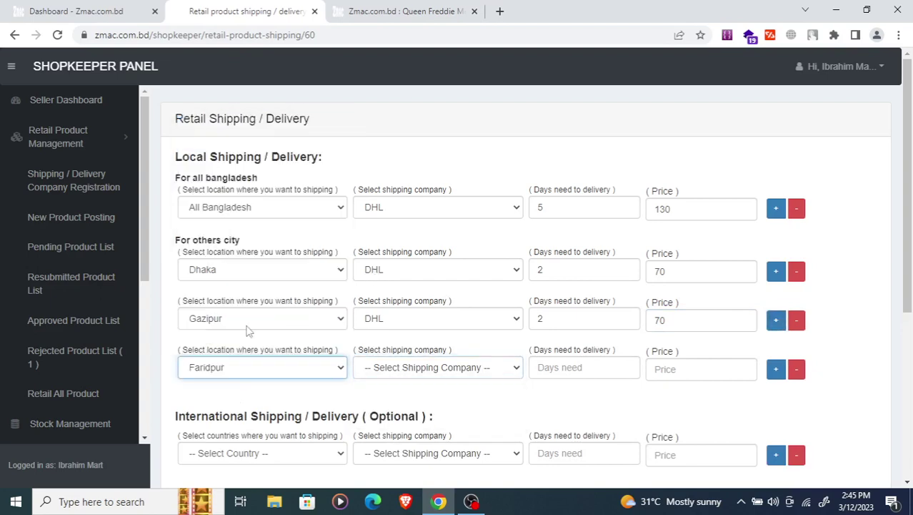
click(429, 367)
click(418, 406)
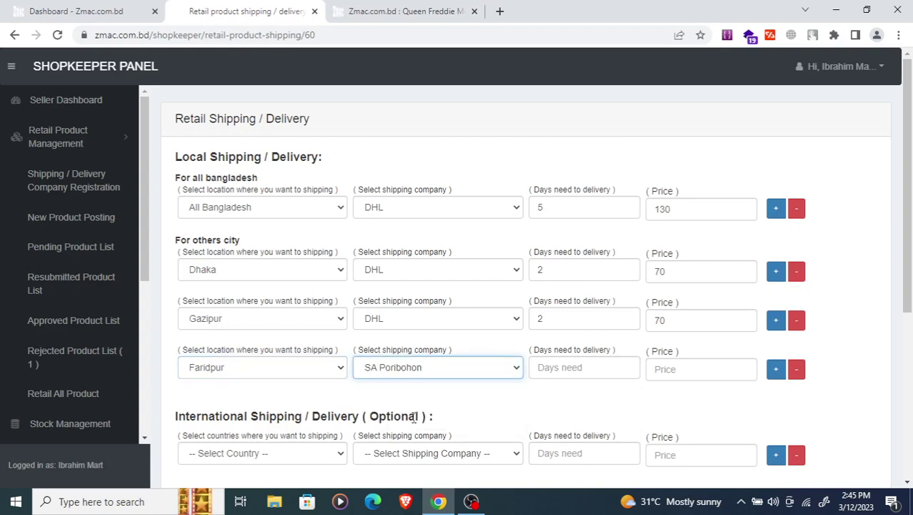
click(795, 373)
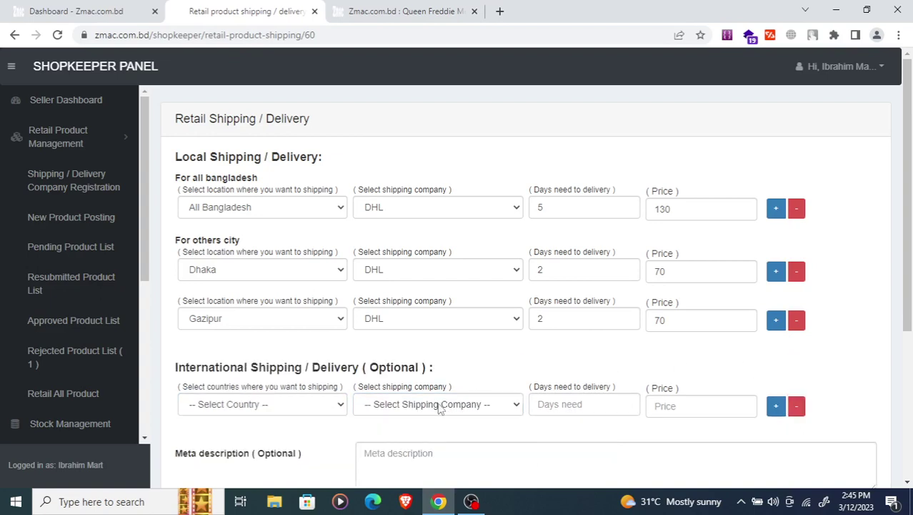
scroll(305, 356, down, 2)
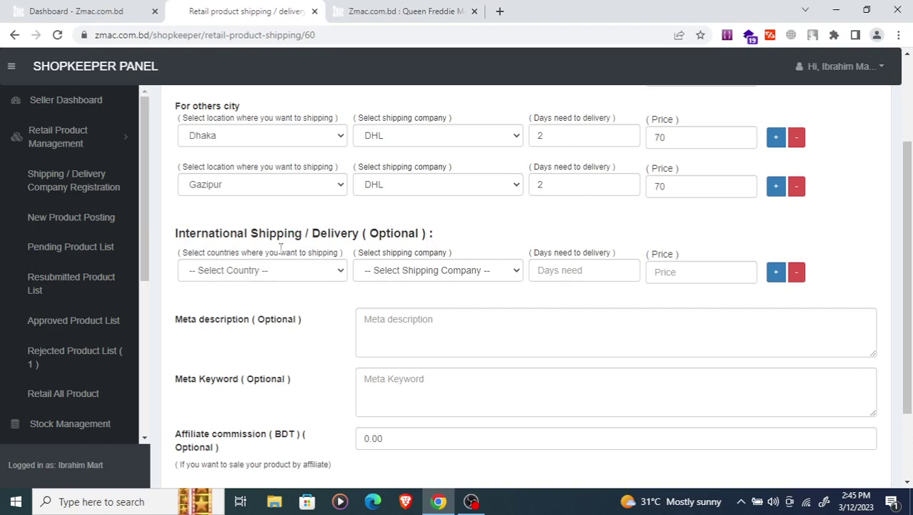
click(281, 270)
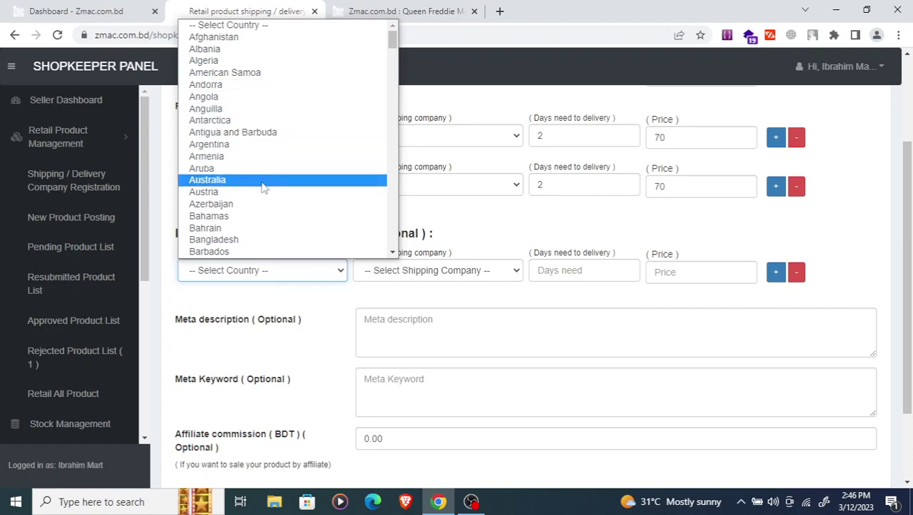
click(223, 204)
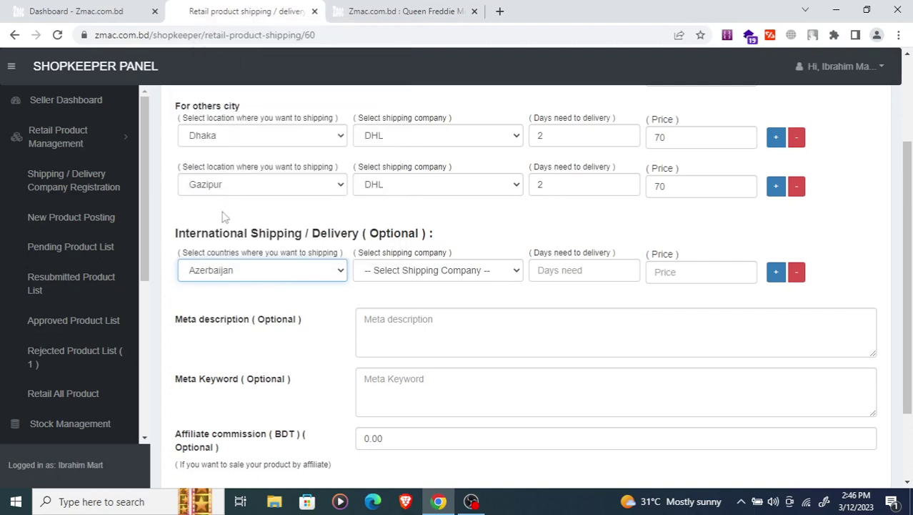
click(423, 275)
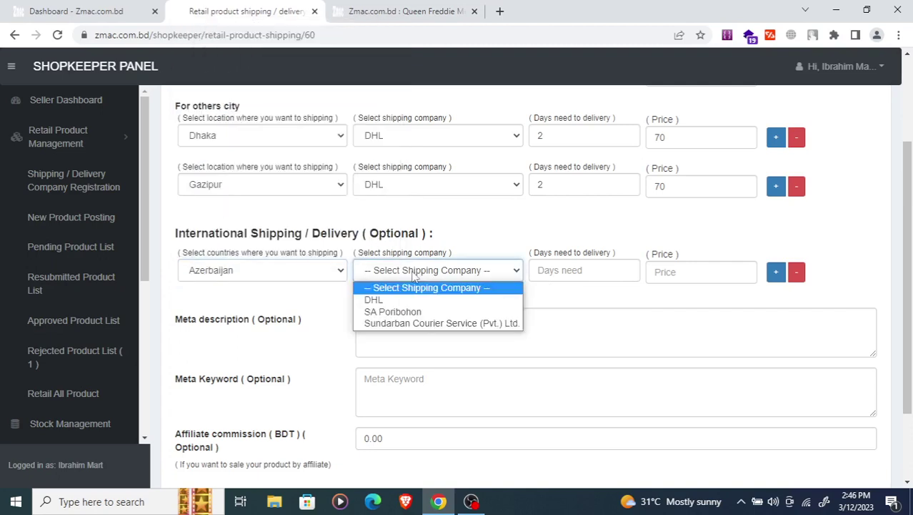
click(394, 324)
click(584, 270)
text(30)
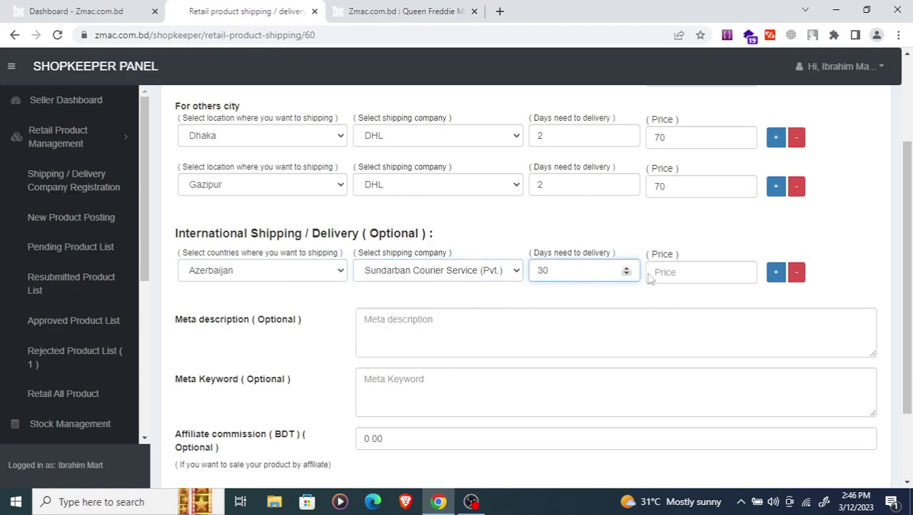
click(676, 277)
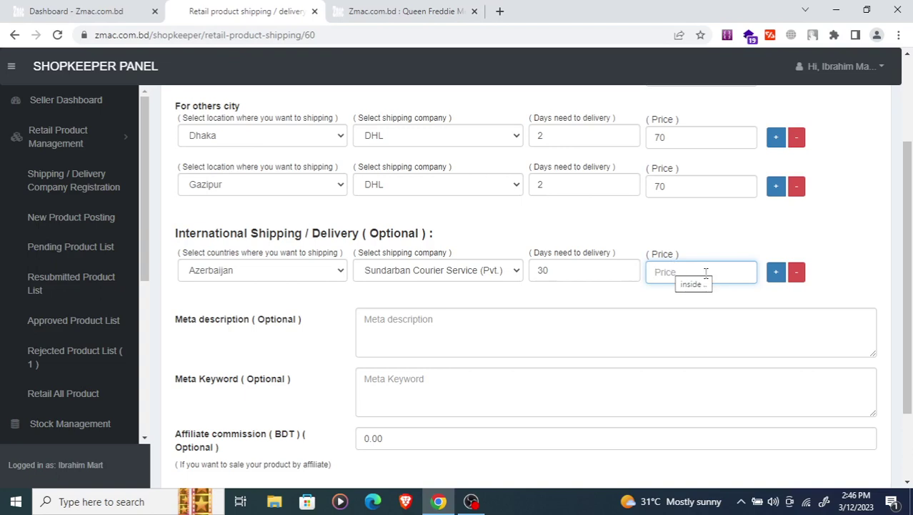
click(286, 270)
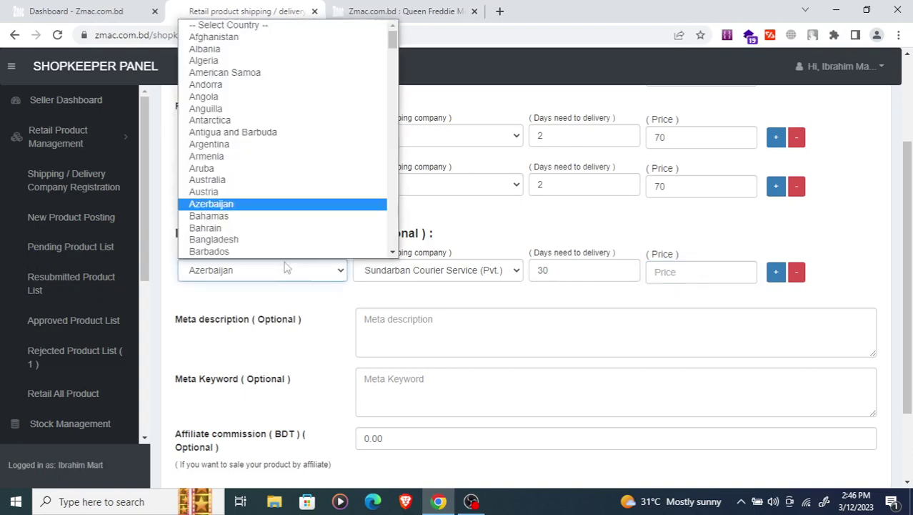
click(266, 25)
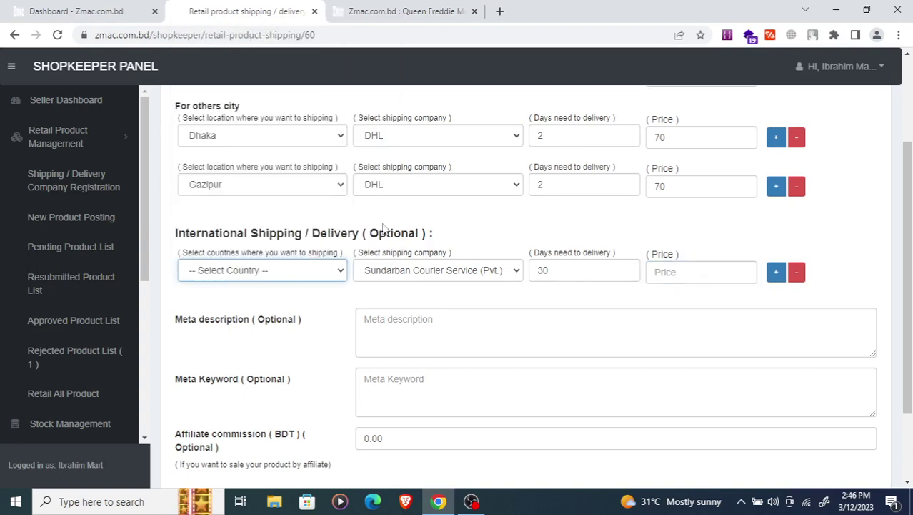
click(412, 274)
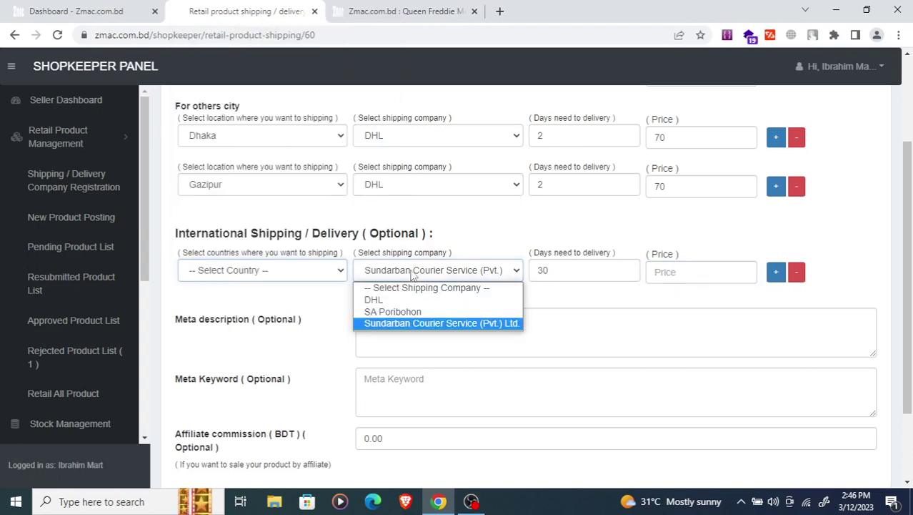
click(406, 288)
key(Tab)
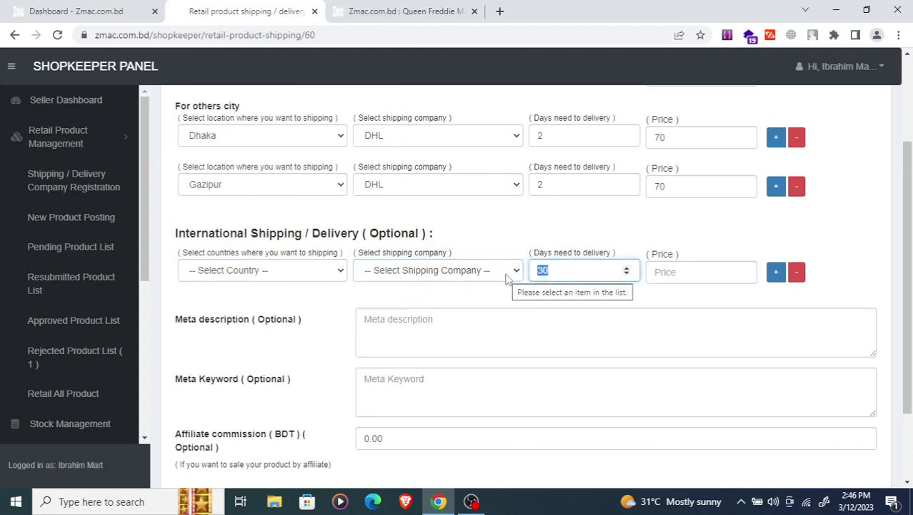
key(BackSpace)
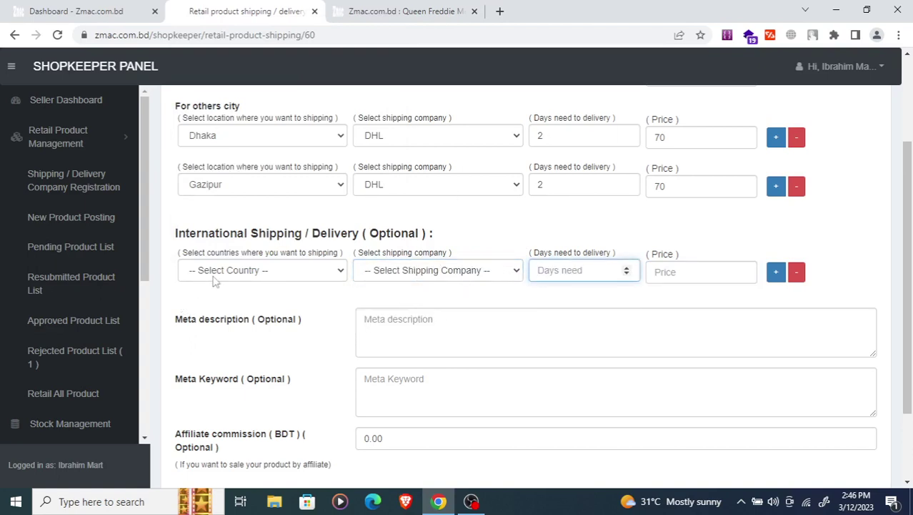
click(213, 278)
click(213, 279)
click(386, 276)
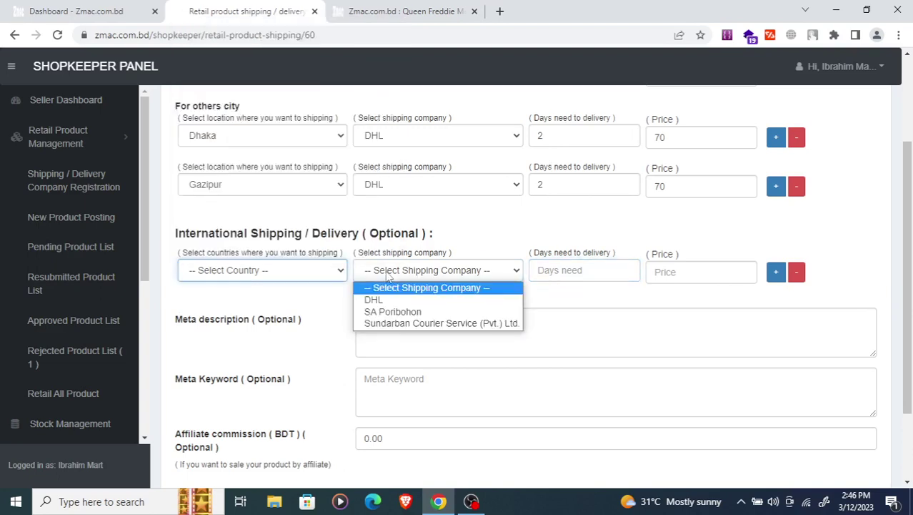
click(428, 275)
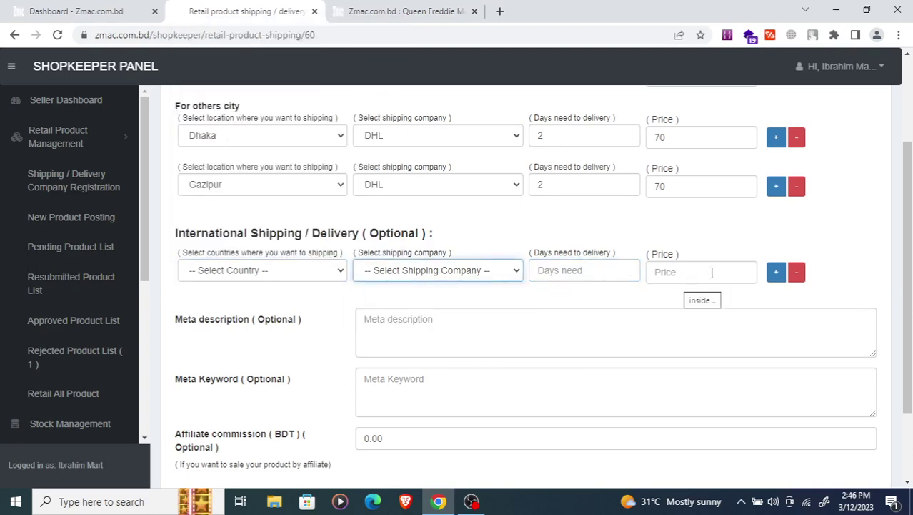
scroll(225, 296, down, 2)
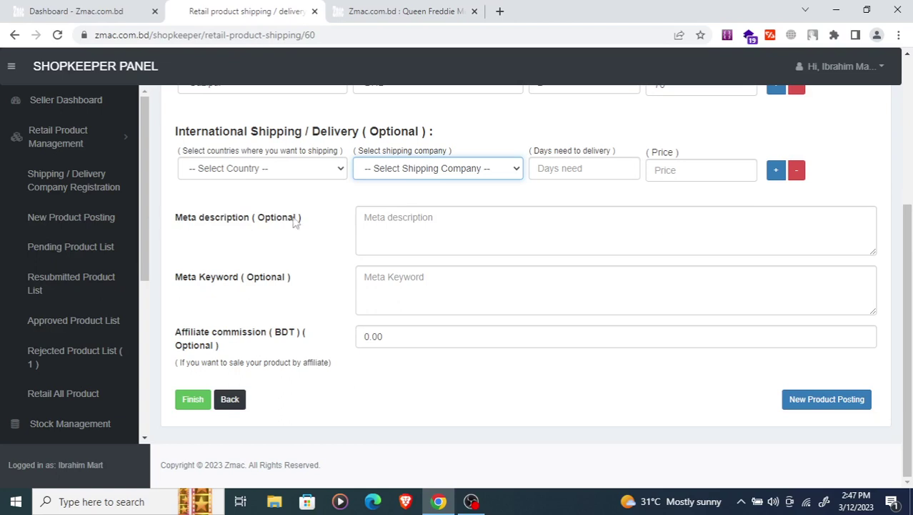
scroll(263, 229, up, 1)
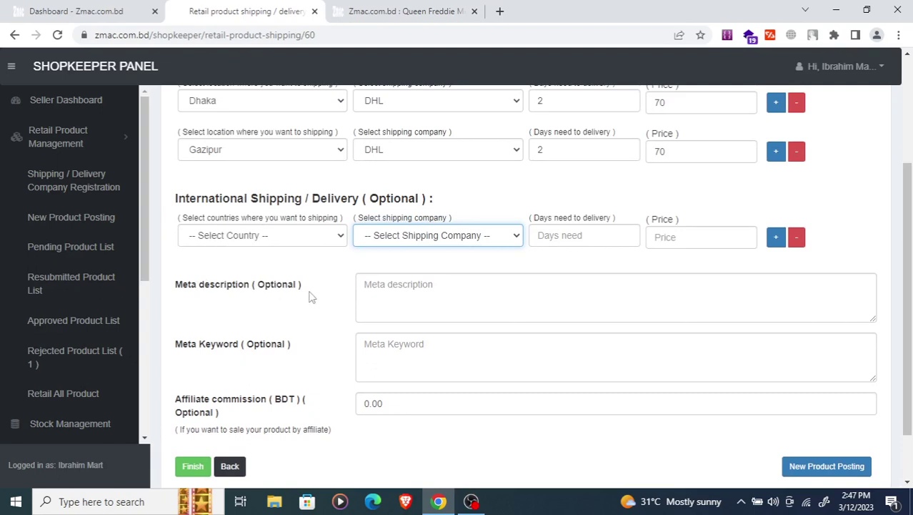
- Enter 'T shirt, Polo t shirt' as the product's meta keywords
click(399, 285)
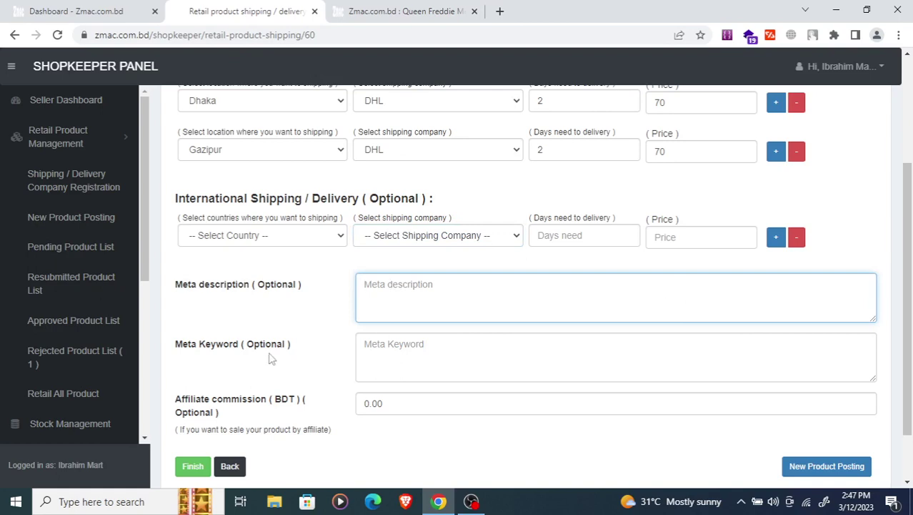
click(376, 345)
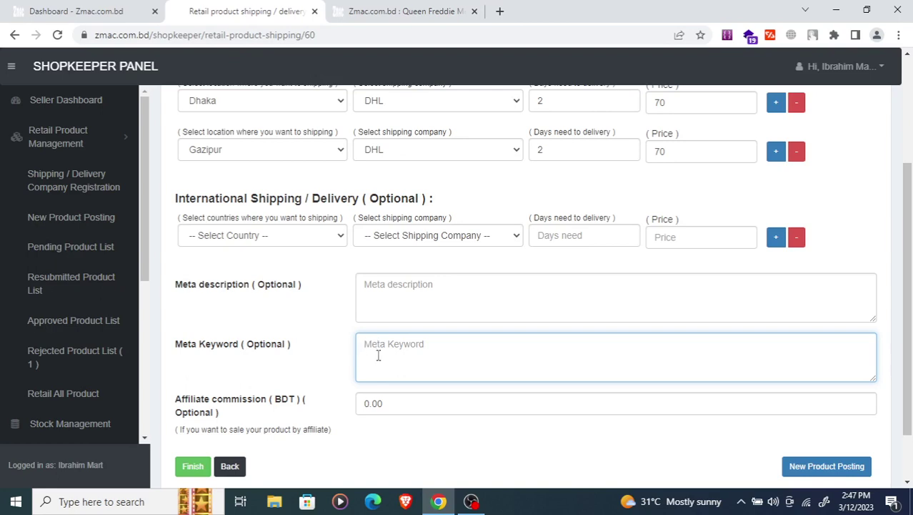
text(T shirt, Polo t shirt)
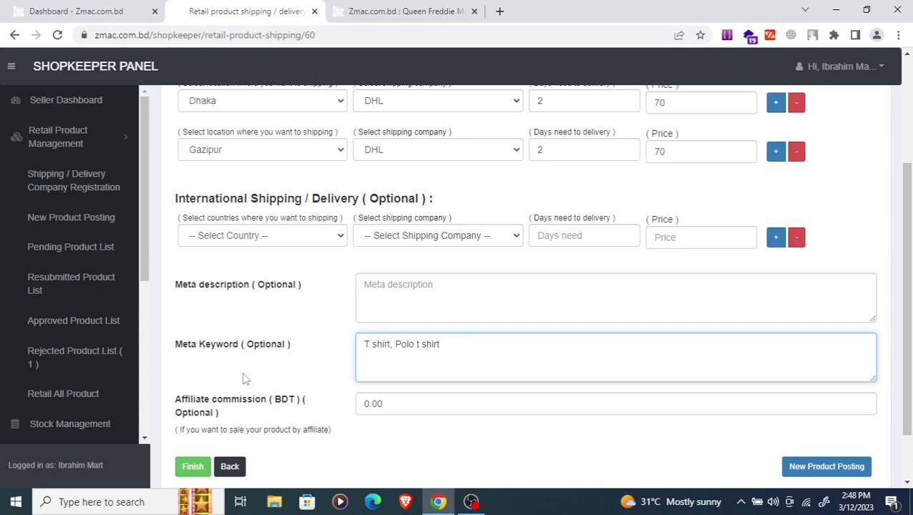
scroll(223, 386, down, 1)
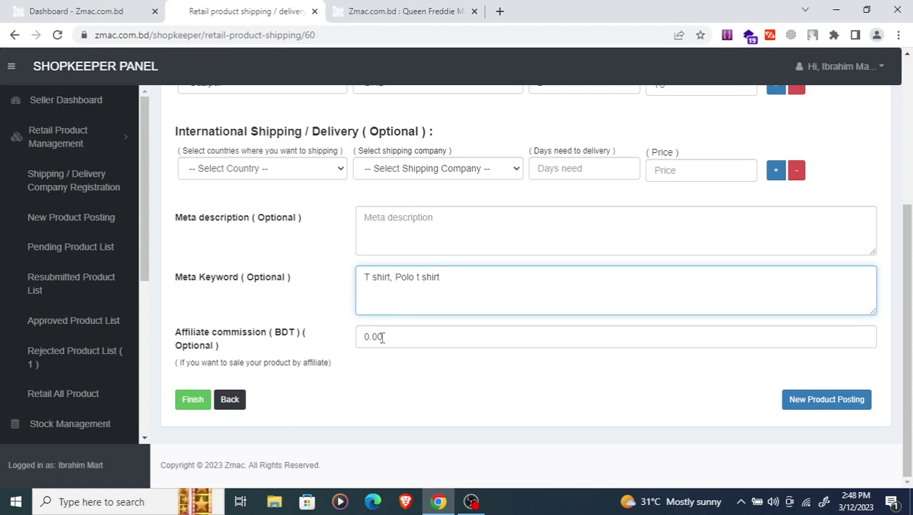
- Replace the 0.00 affiliate commission with 15 BDT
click(406, 342)
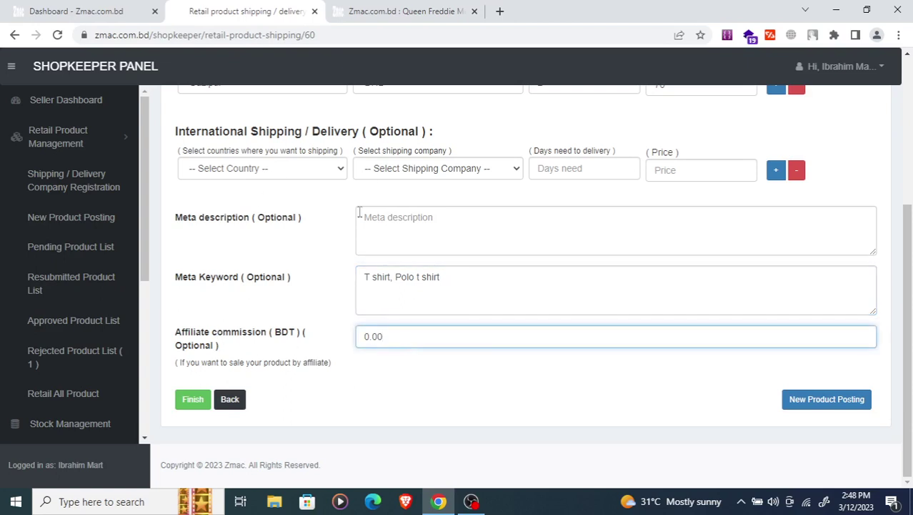
drag(413, 340, 338, 345)
text(10)
key(BackSpace)
key(BackSpace)
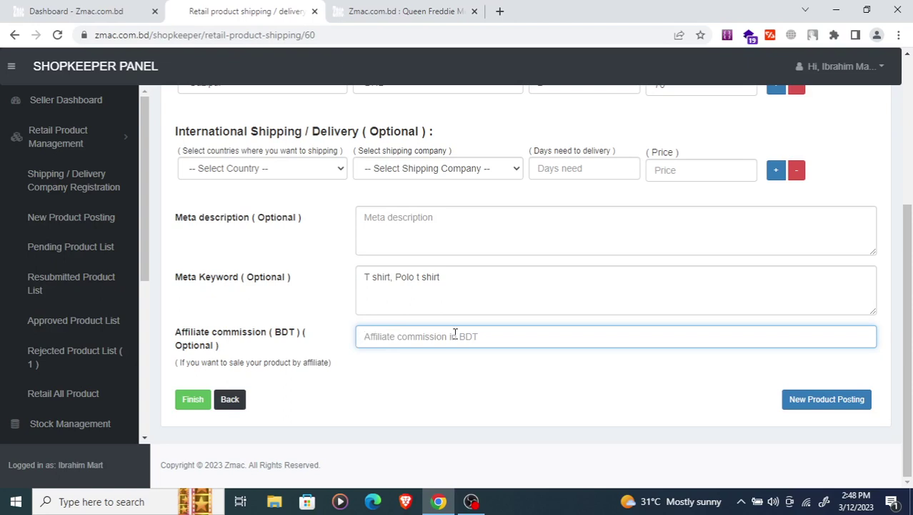
text(0)
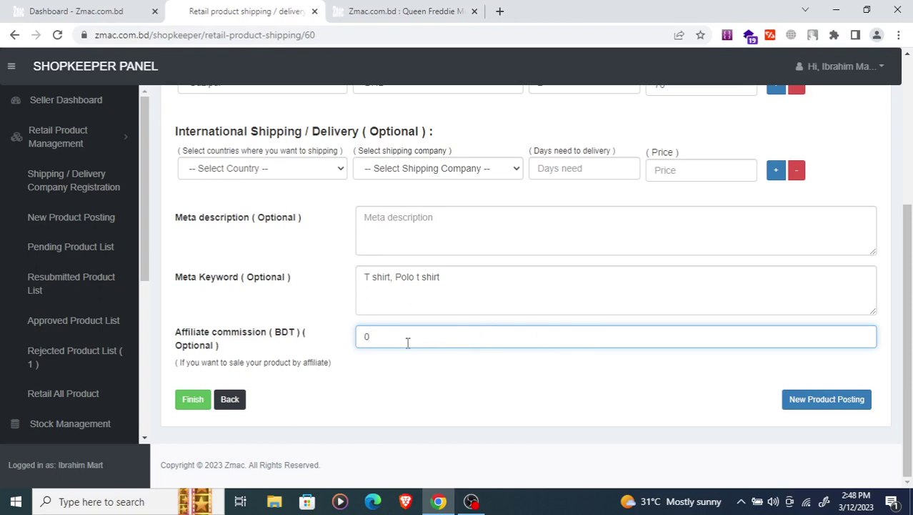
scroll(370, 341, up, 2)
scroll(359, 347, down, 2)
key(BackSpace)
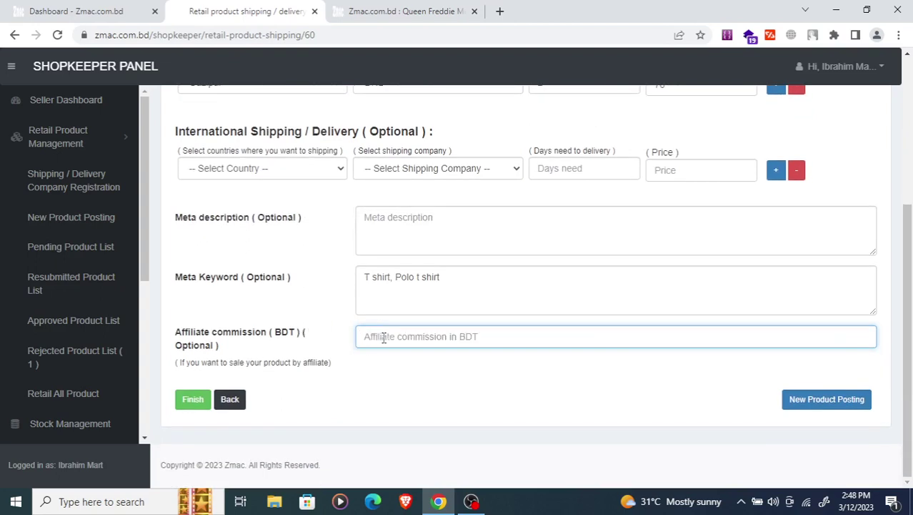
text(15)
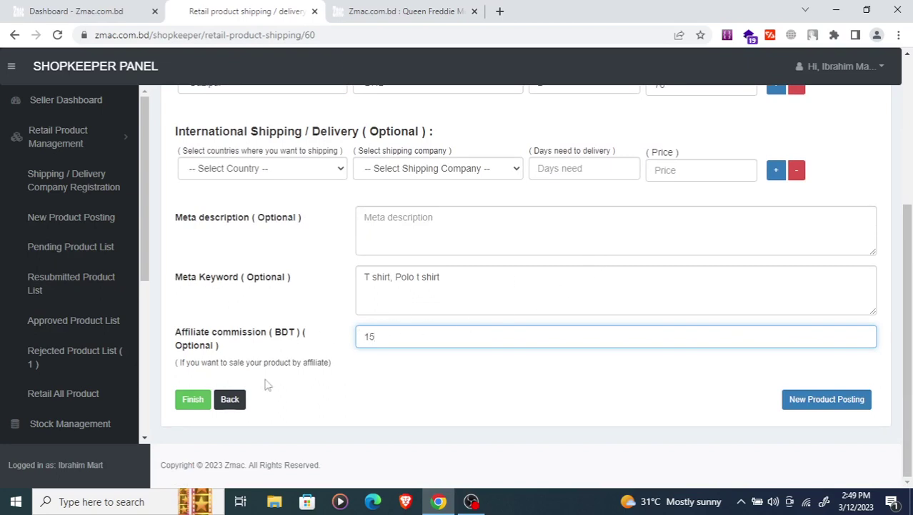
- Attempt to finish posting the product from the shipping step
scroll(299, 222, up, 1)
scroll(329, 186, up, 3)
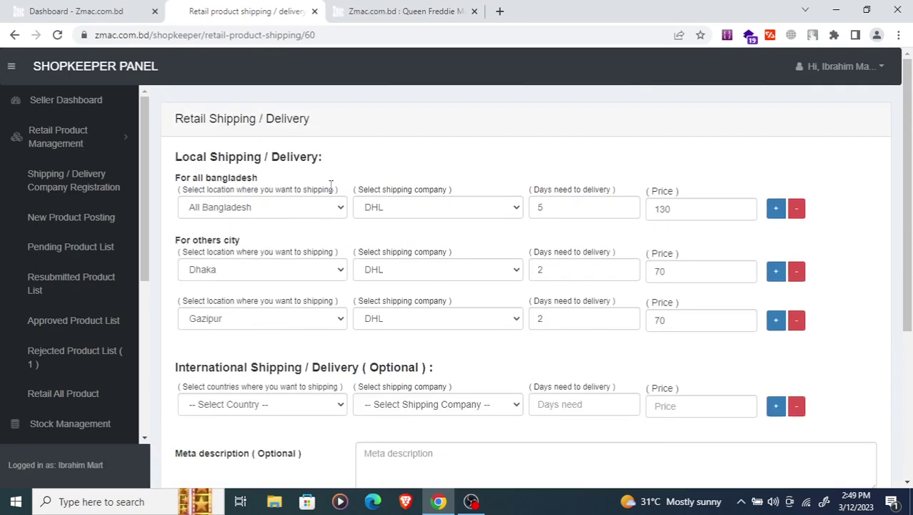
scroll(347, 182, down, 4)
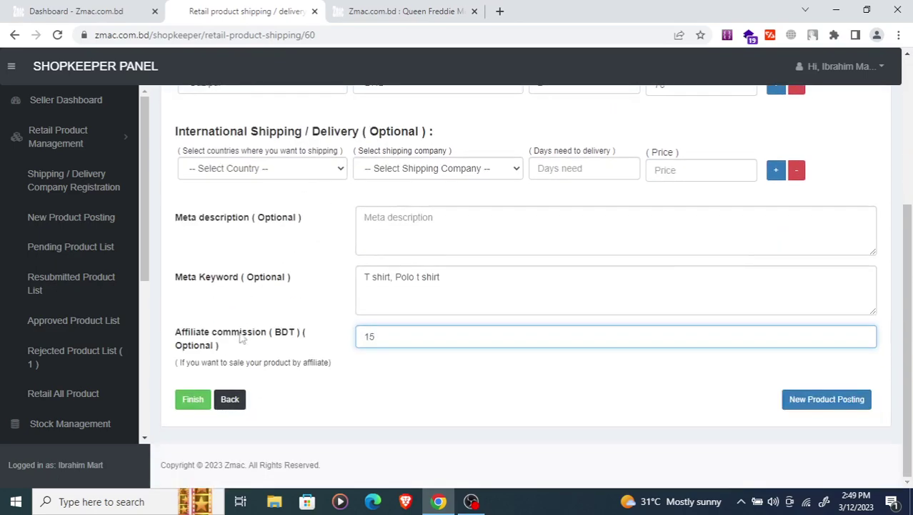
click(191, 401)
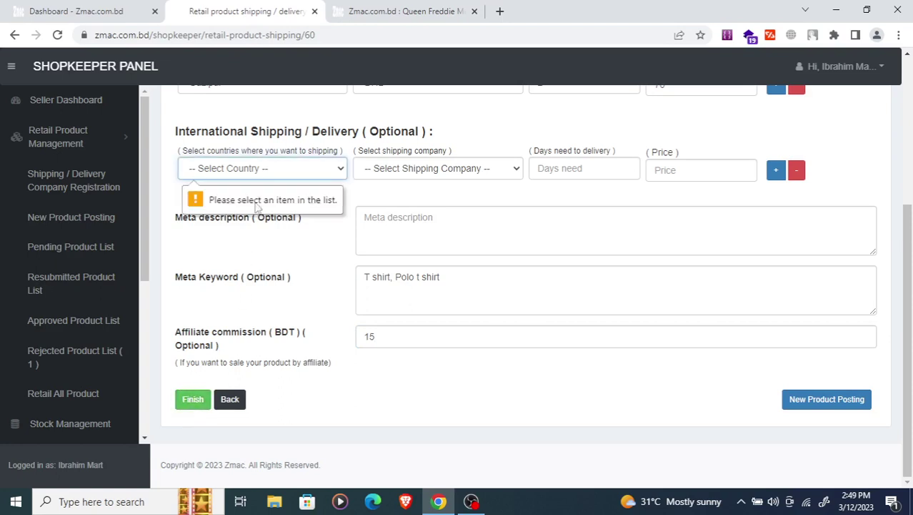
- Reset the international shipping country, remove that empty row, and finish posting
click(316, 173)
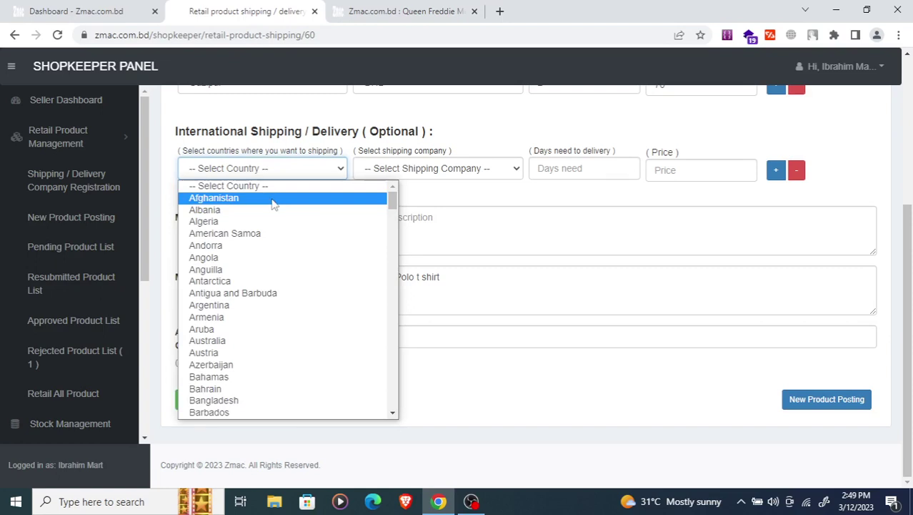
click(272, 201)
click(279, 170)
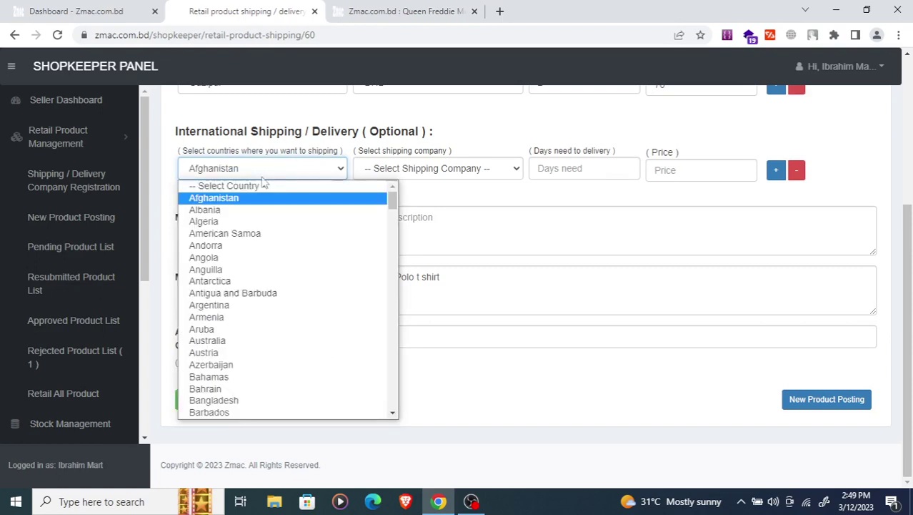
click(250, 187)
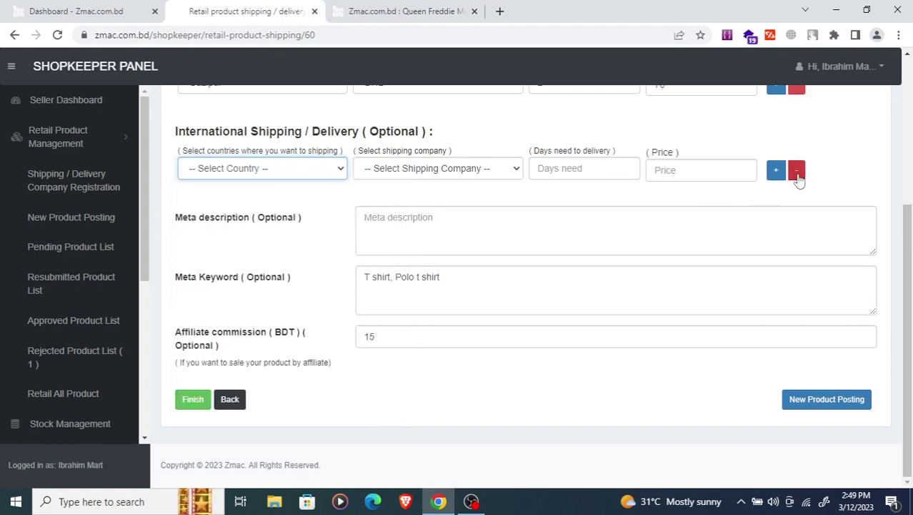
click(796, 172)
click(193, 401)
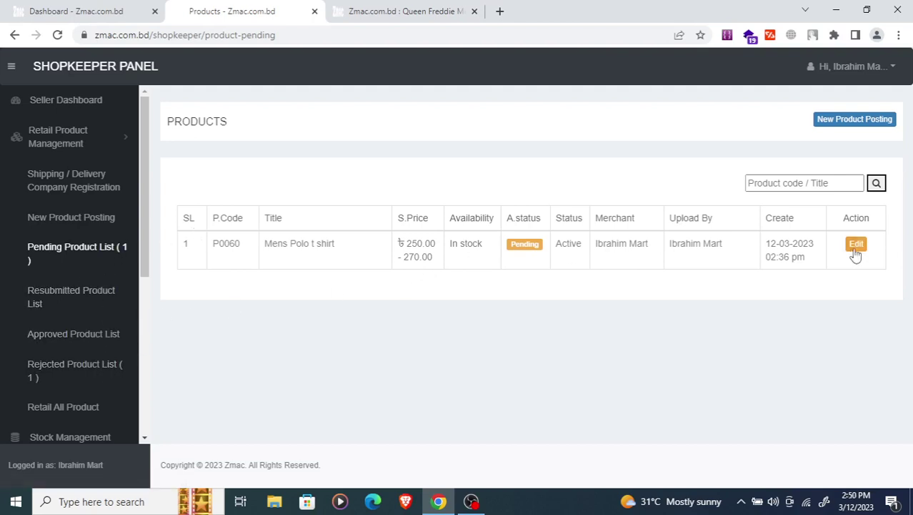
- Open Mens Polo t shirt from the Pending Product List and resave its product information
click(86, 251)
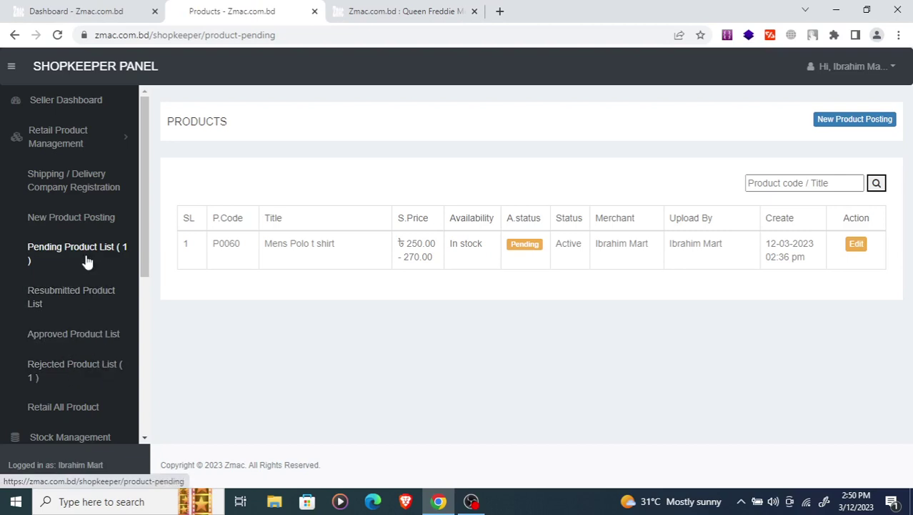
click(857, 245)
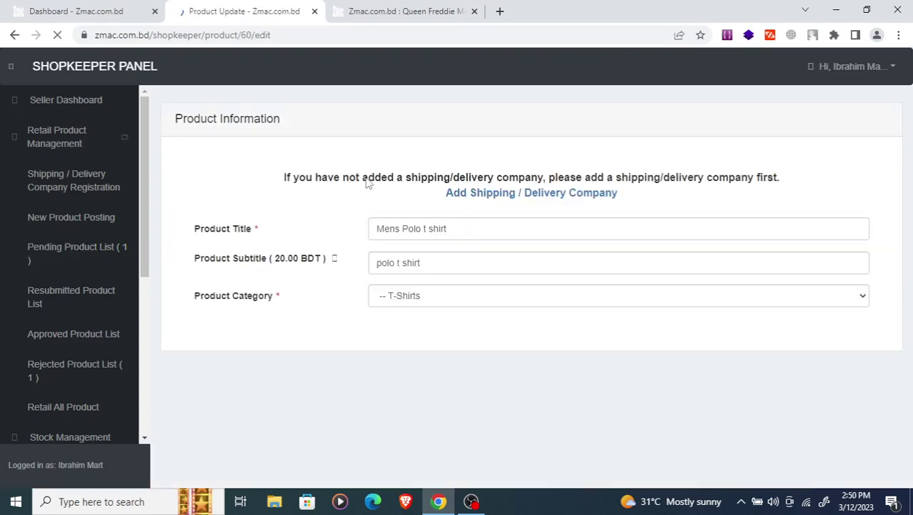
scroll(371, 168, down, 1)
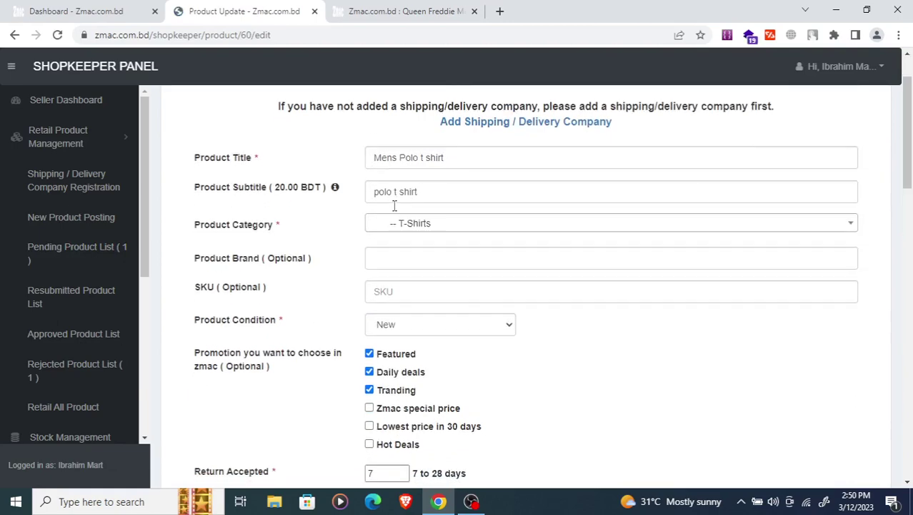
scroll(378, 206, down, 9)
scroll(244, 189, down, 8)
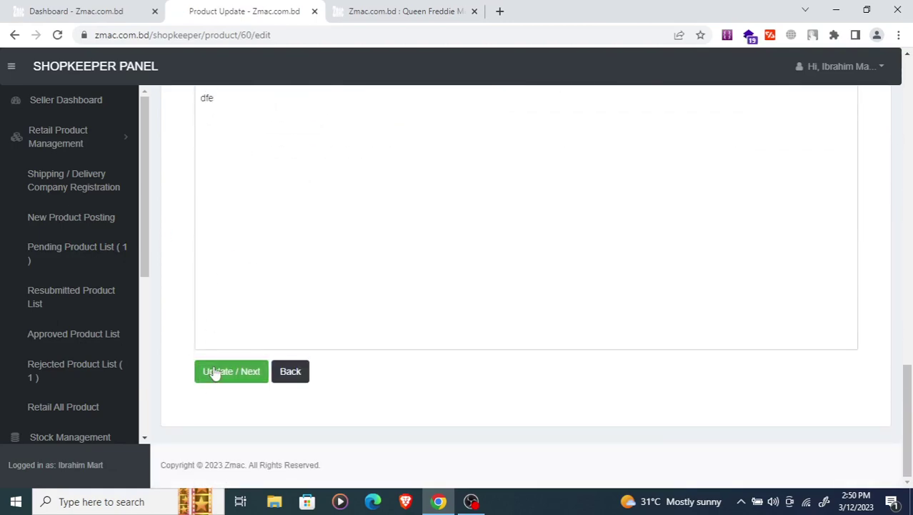
click(214, 371)
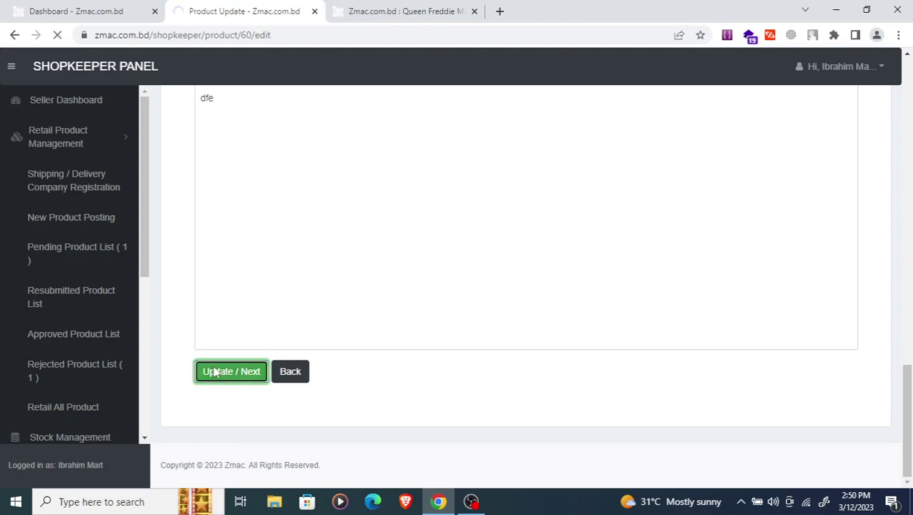
- Resave the Mens Polo t shirt pricing to reach its shipping settings
scroll(275, 215, down, 2)
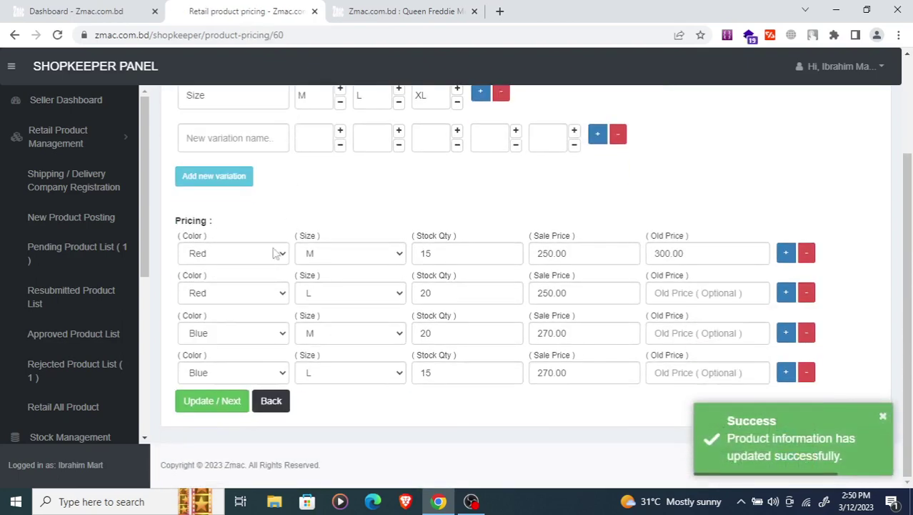
scroll(307, 178, up, 1)
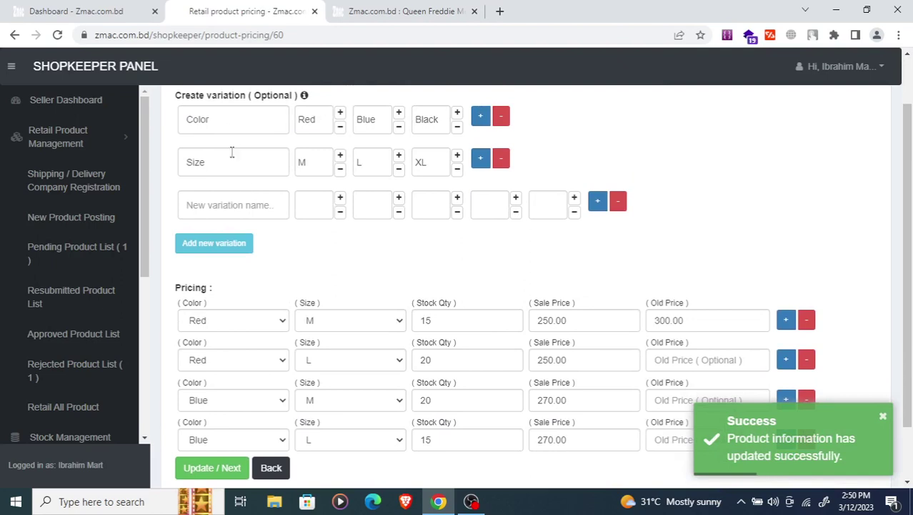
scroll(289, 259, down, 1)
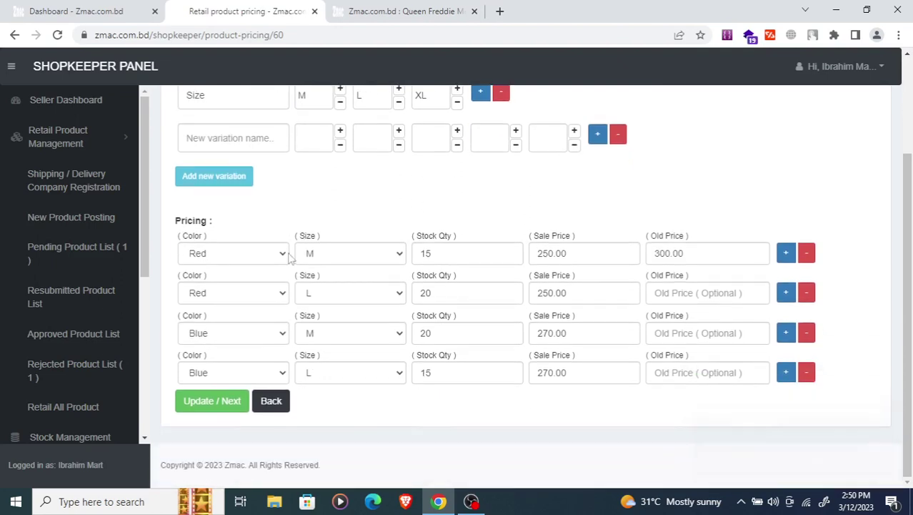
click(218, 401)
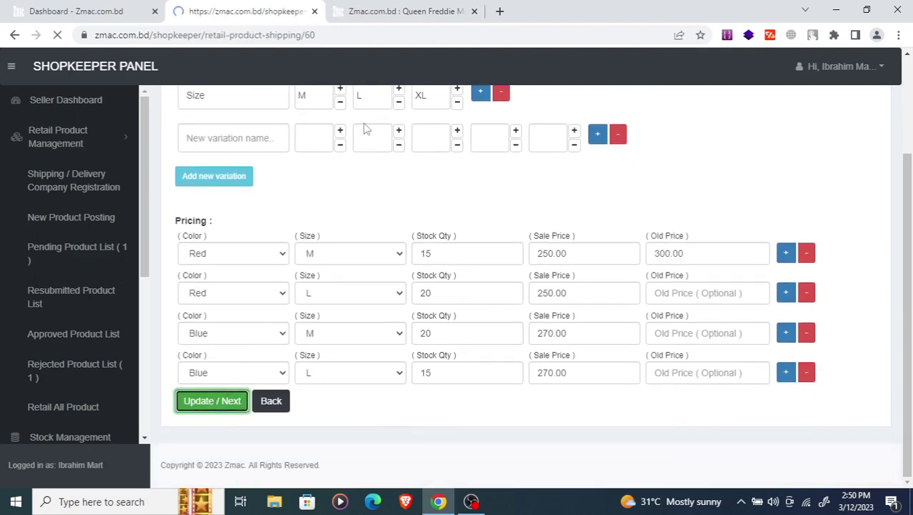
scroll(297, 206, down, 2)
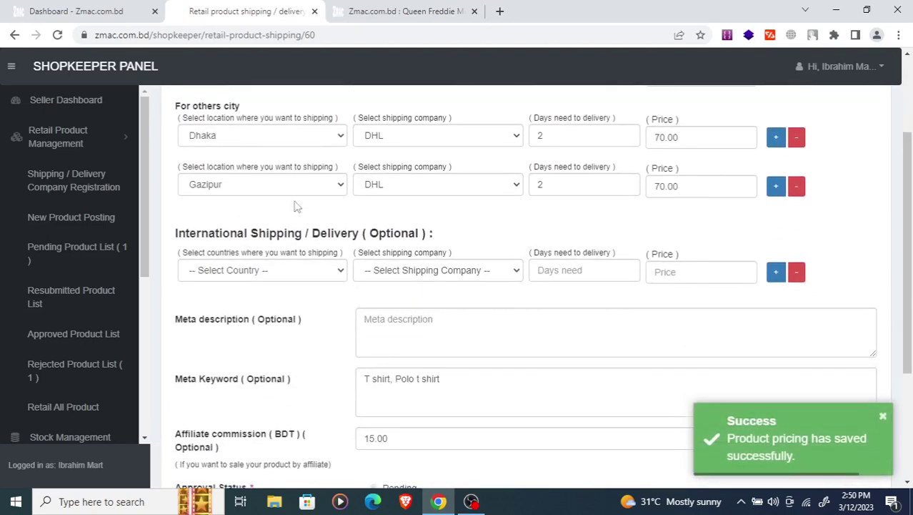
scroll(307, 229, down, 3)
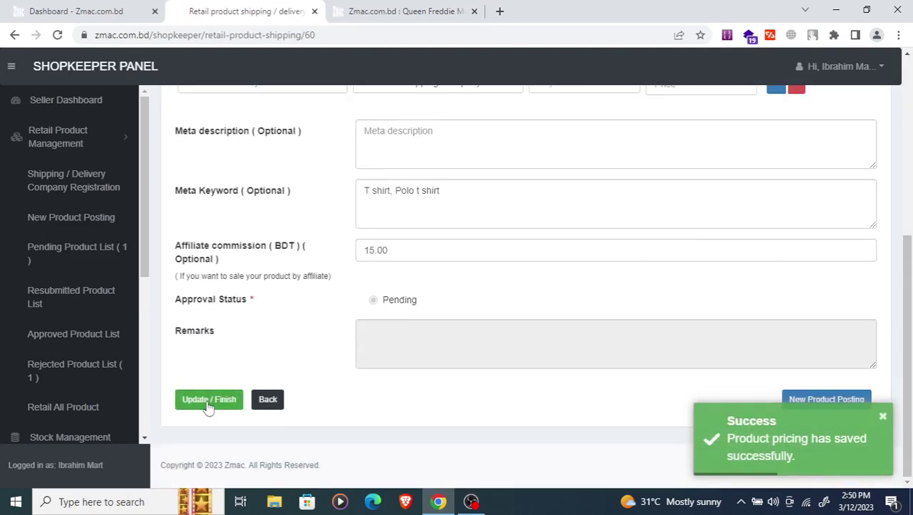
- Save Mens Polo t shirt's shipping settings with Update / Finish, returning to Pending Product List
click(207, 401)
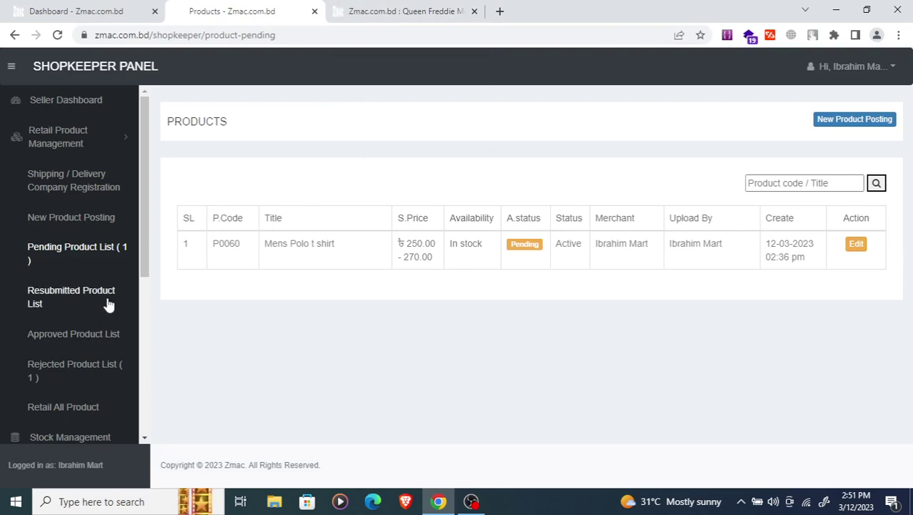
scroll(111, 289, down, 1)
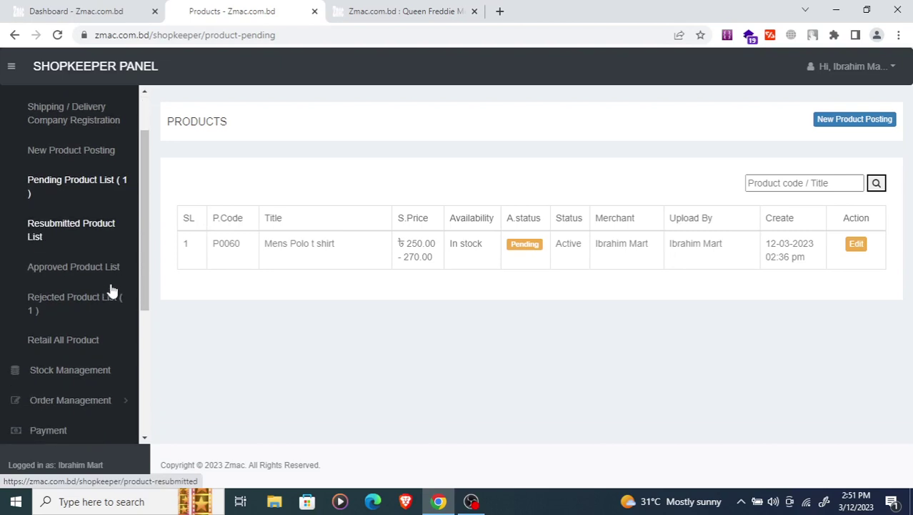